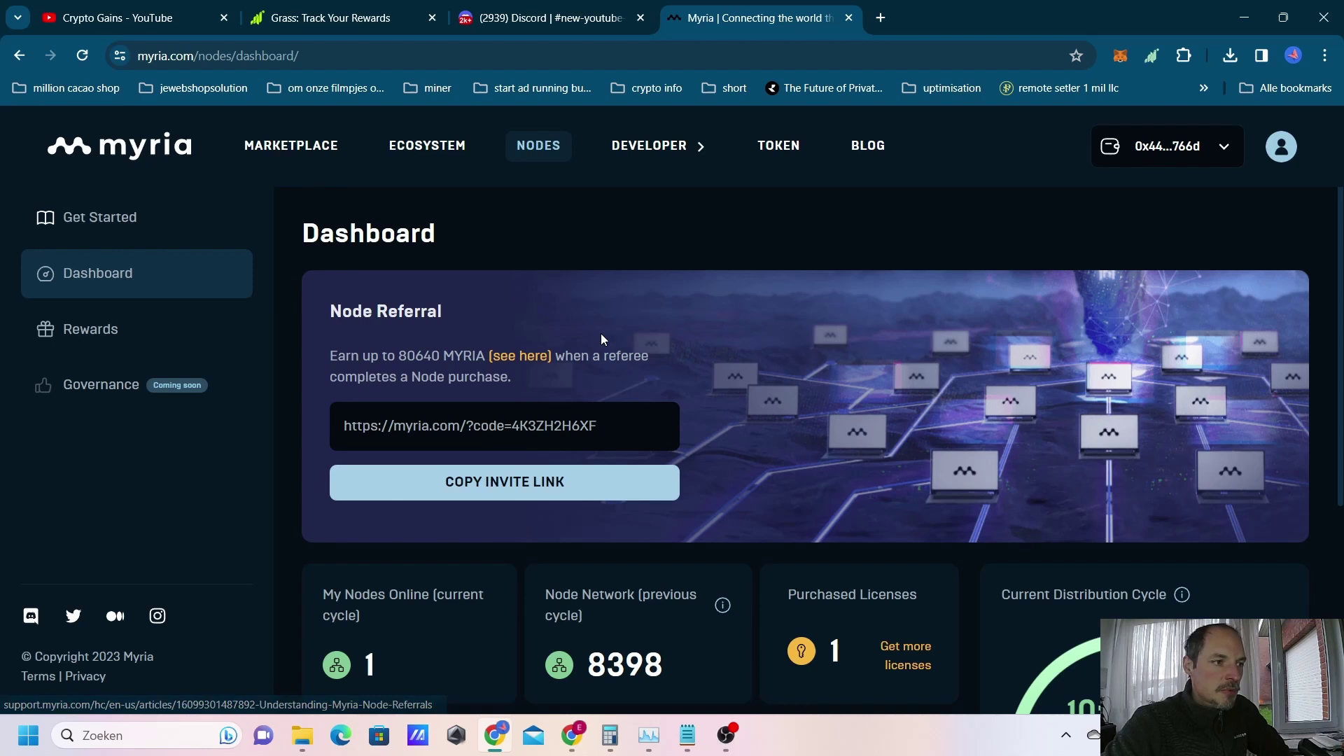
Step: Return to the myria.com home page and scroll down to the games section and back up
click(178, 153)
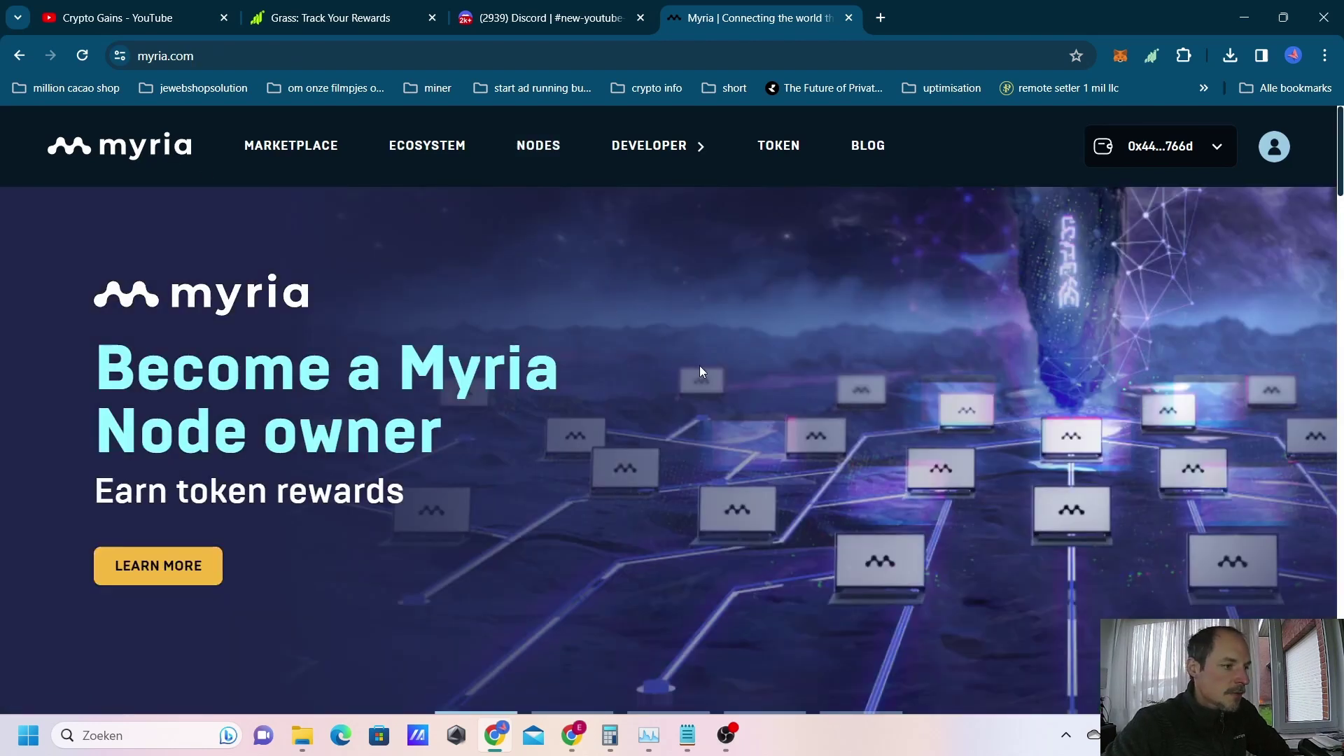
scroll(700, 364, down, 10)
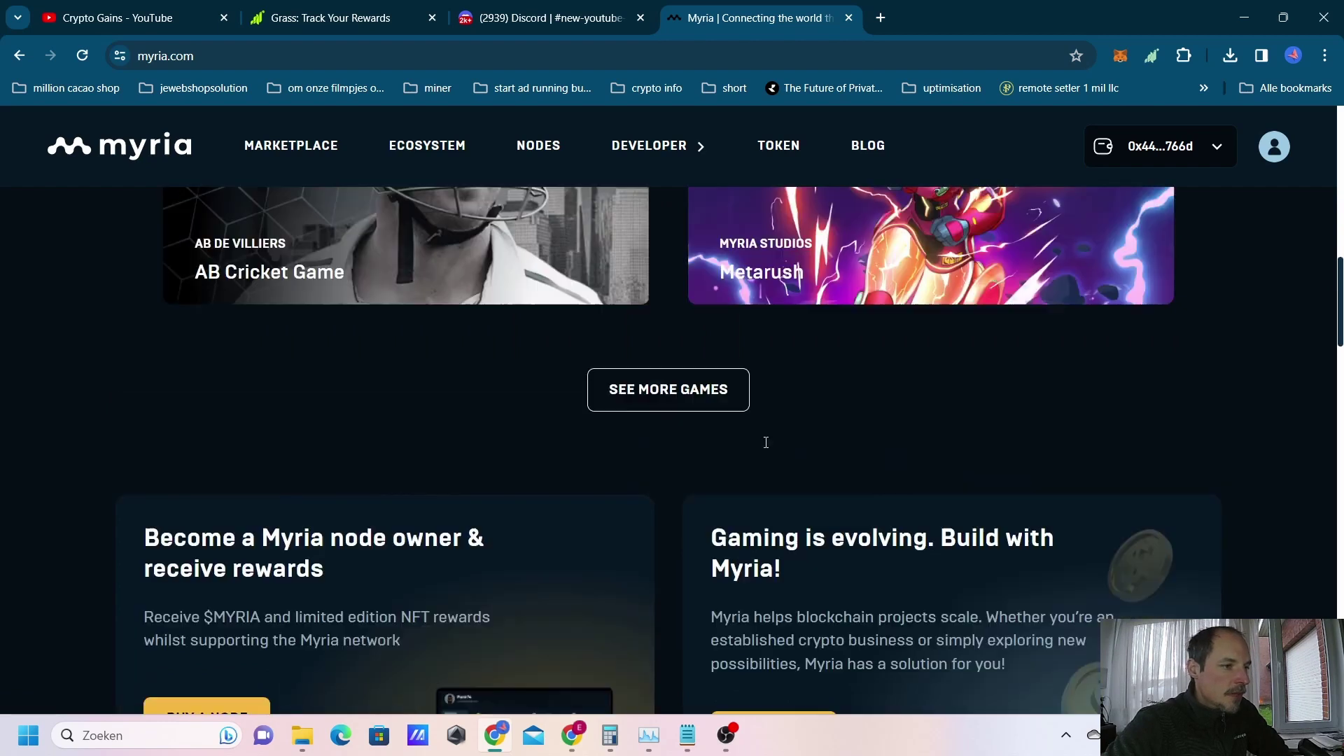
scroll(765, 443, up, 10)
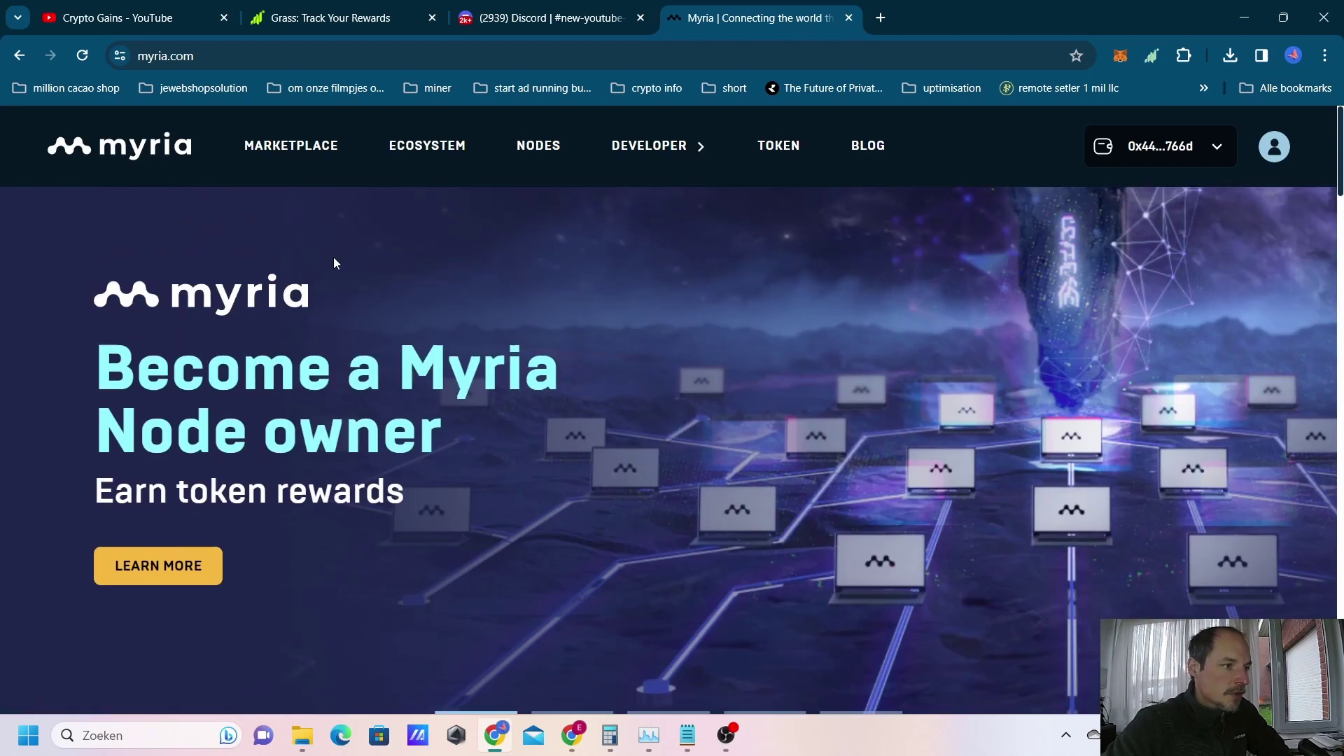
Step: Open the node license purchase form priced at 510058.898 MYRIA (~$5700) for quantity 1
click(553, 154)
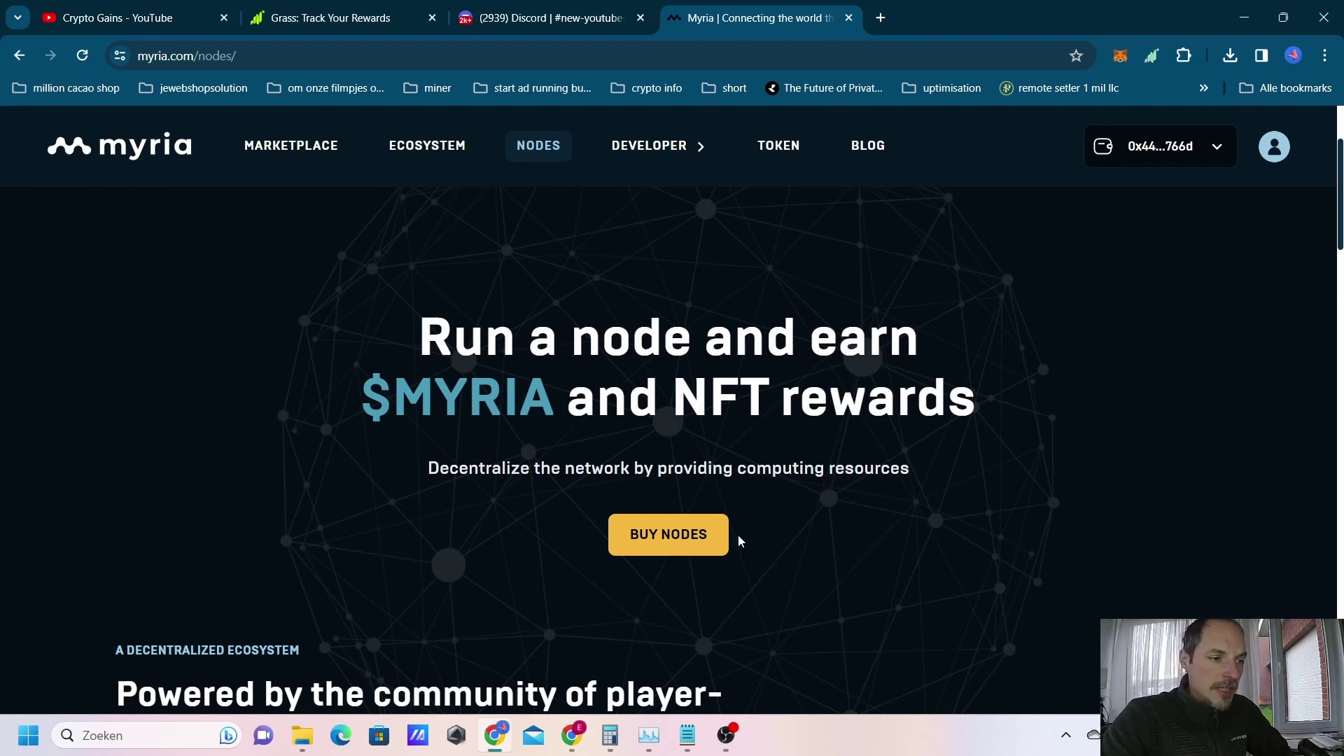
click(679, 540)
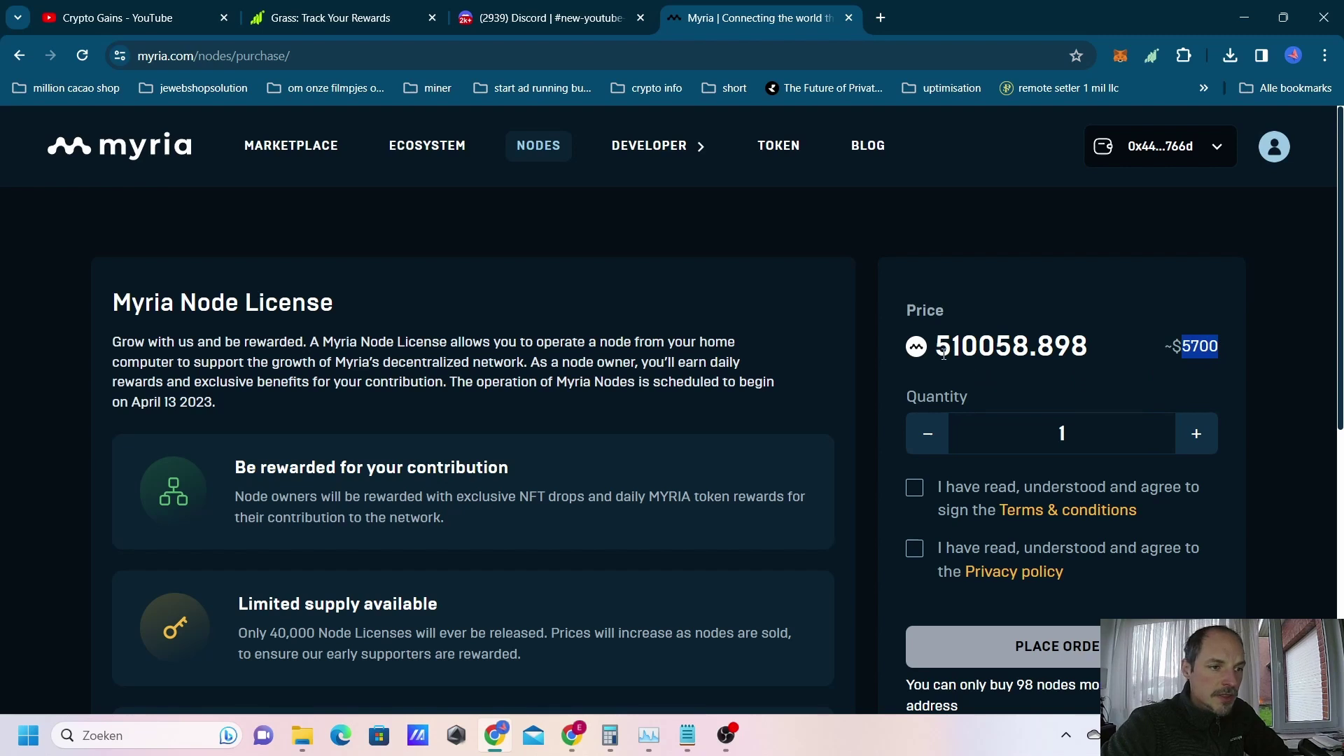
drag(944, 353, 1029, 353)
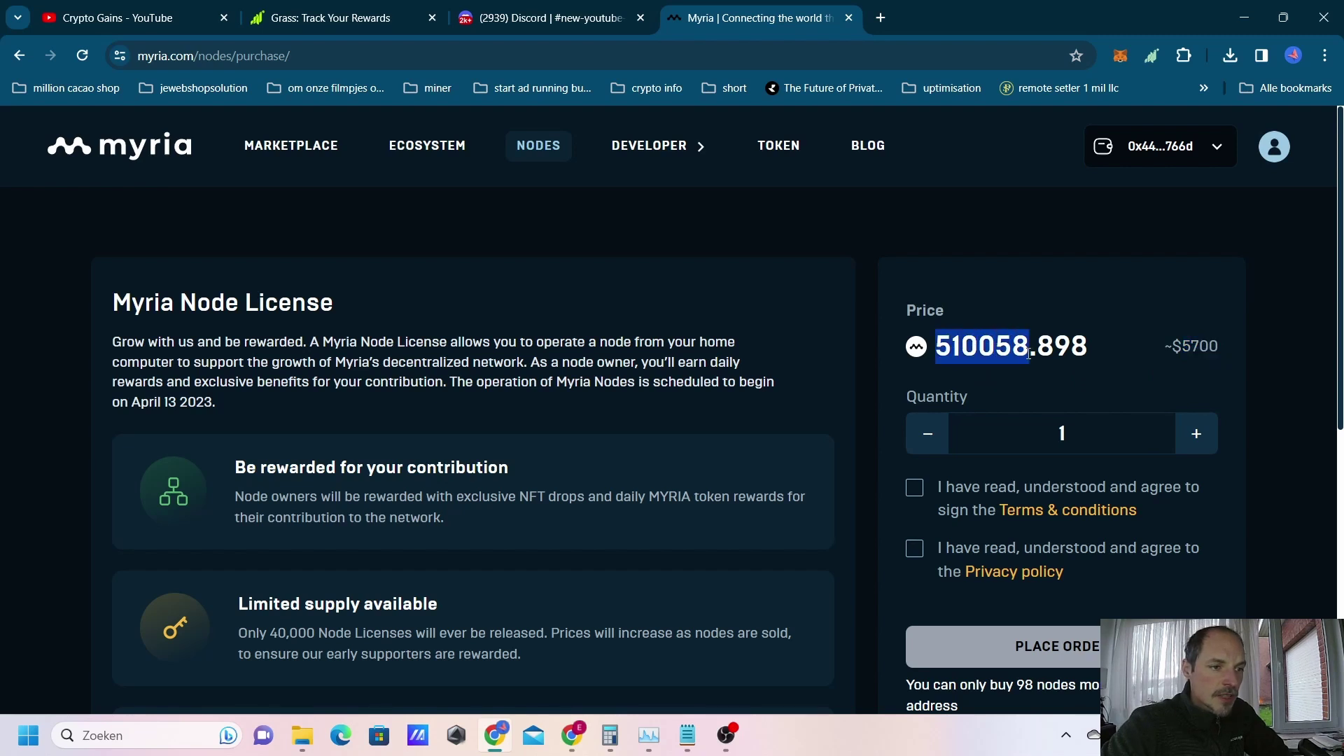
click(1304, 376)
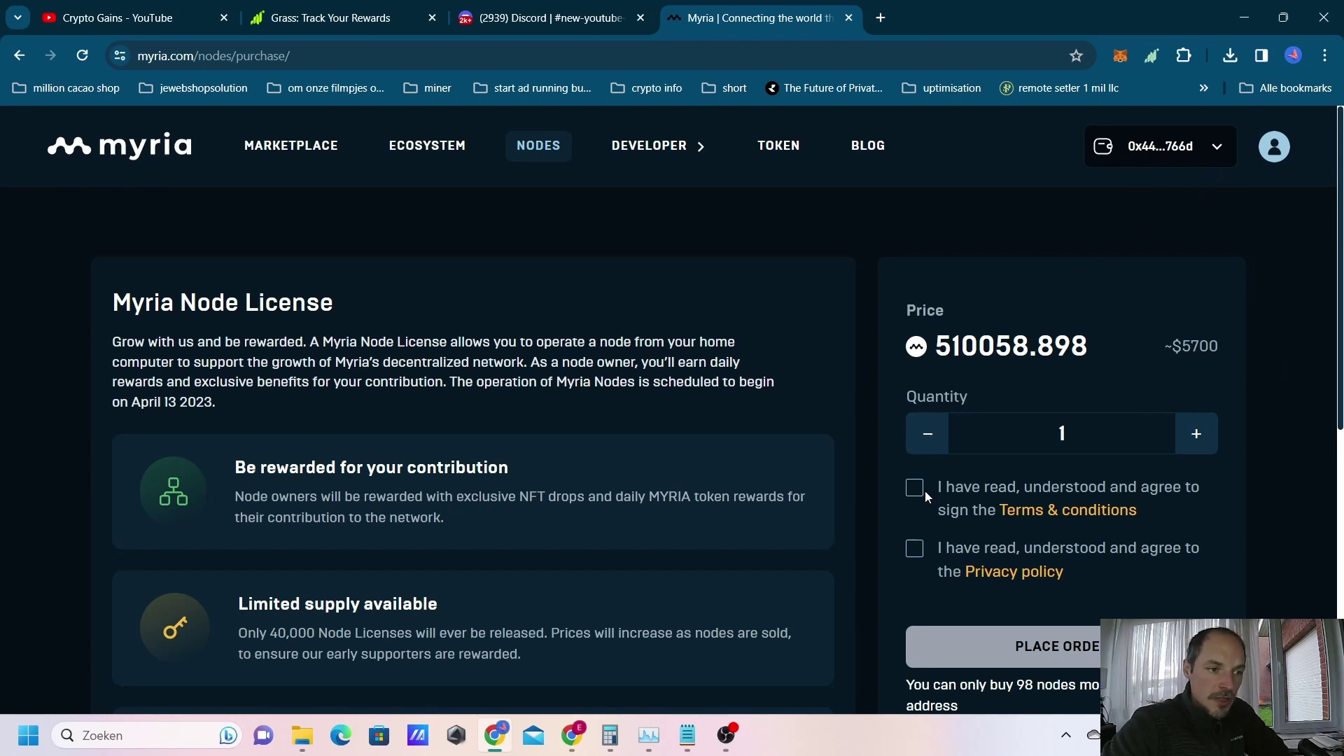
Step: Agree to the privacy policy and place the one-license order, dismissing the not-enough-tokens warning
click(914, 548)
scroll(980, 490, down, 3)
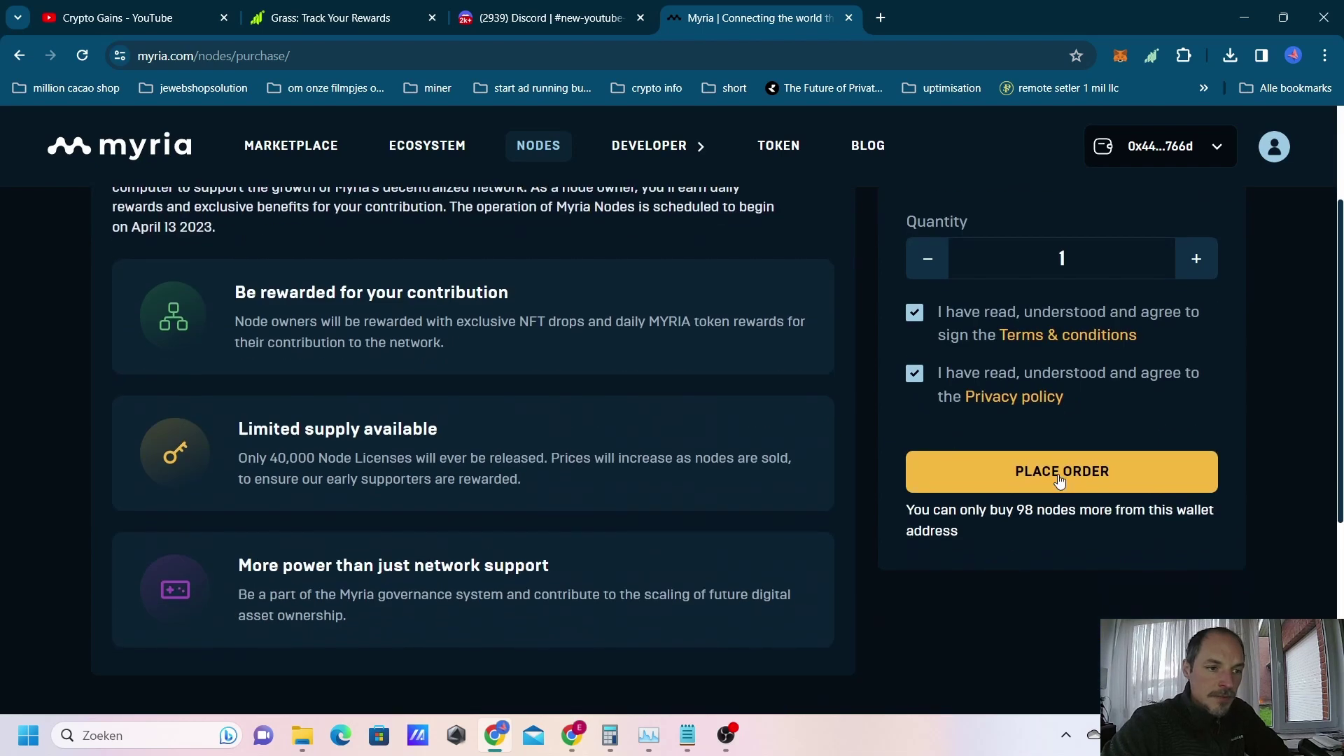
click(1060, 481)
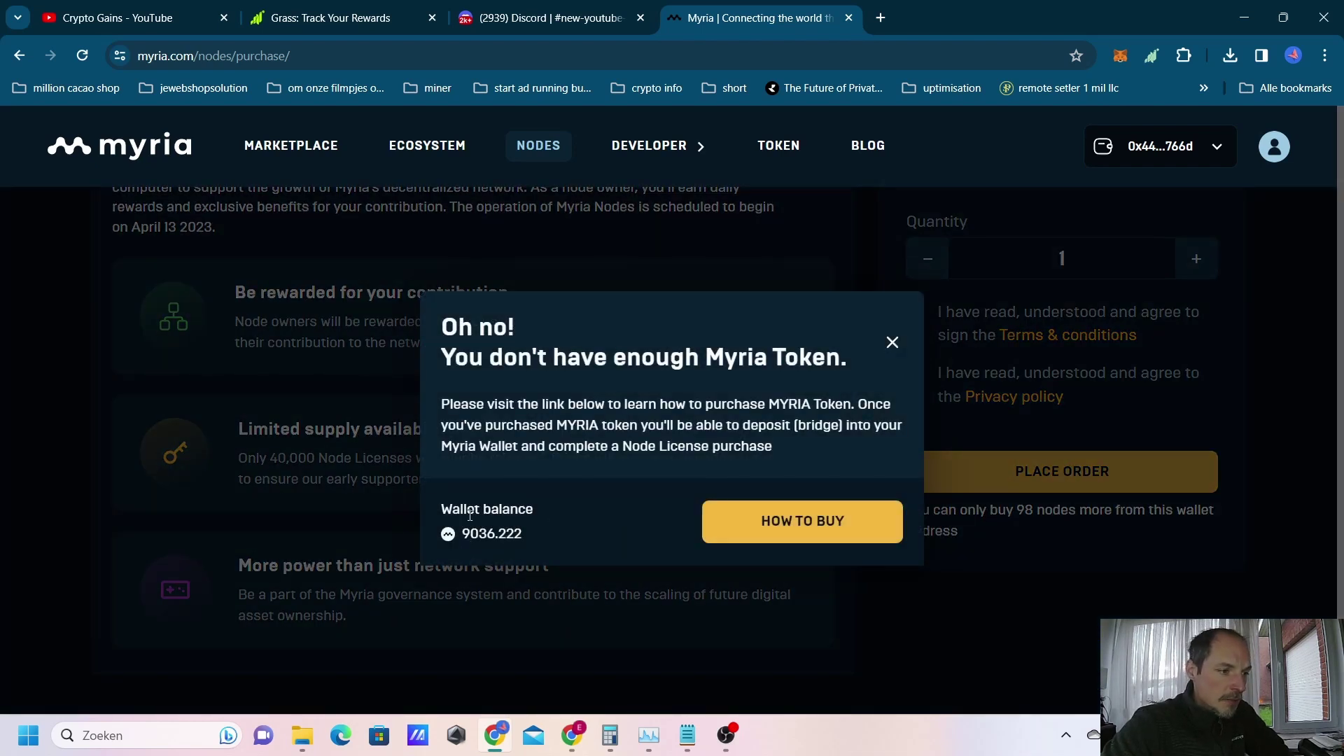
drag(459, 535, 522, 536)
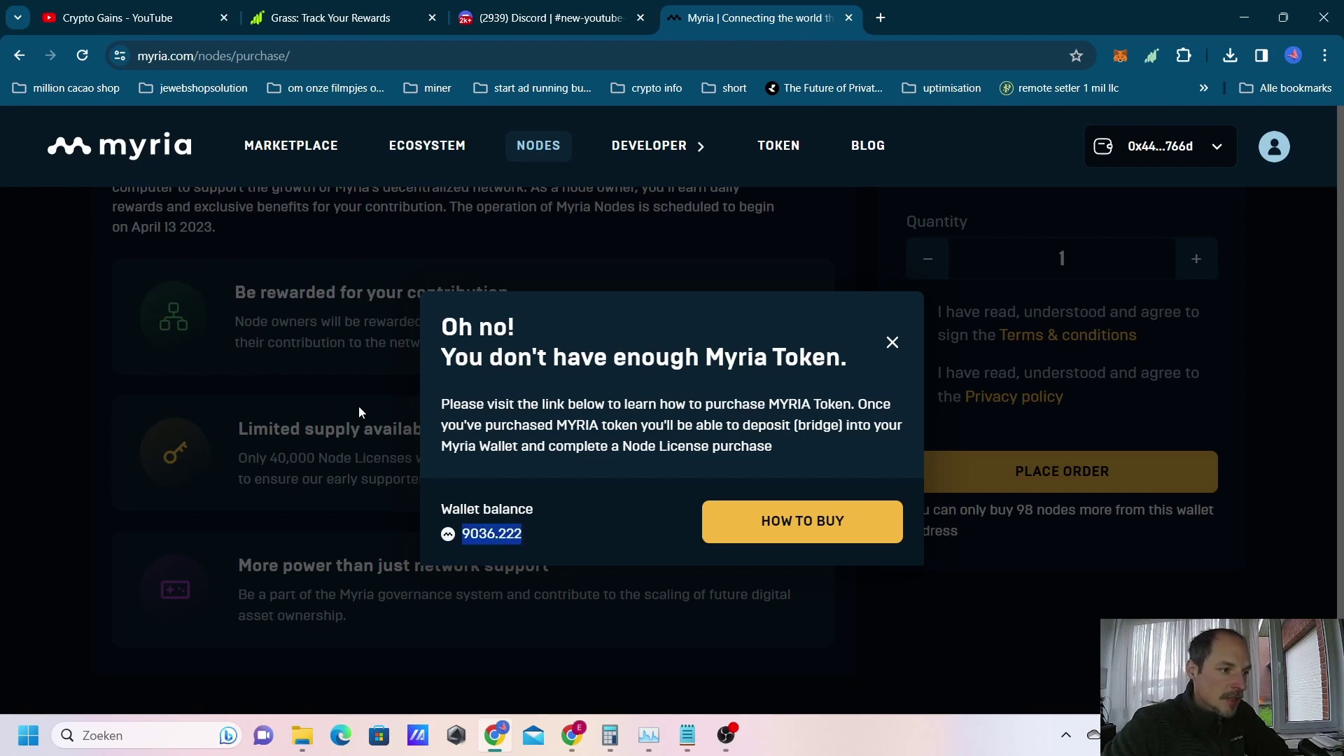
click(890, 343)
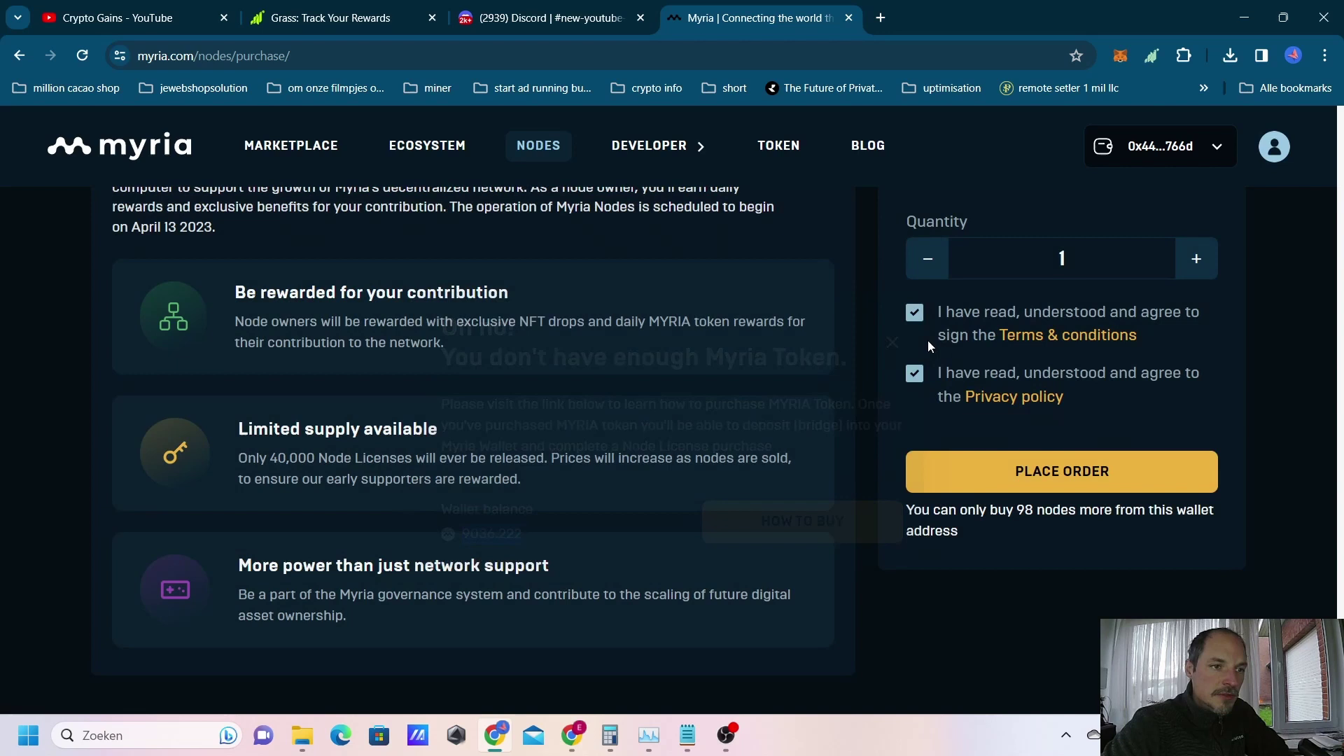
Step: Check the wallet's token balances in the wallet dropdown
scroll(1208, 213, up, 3)
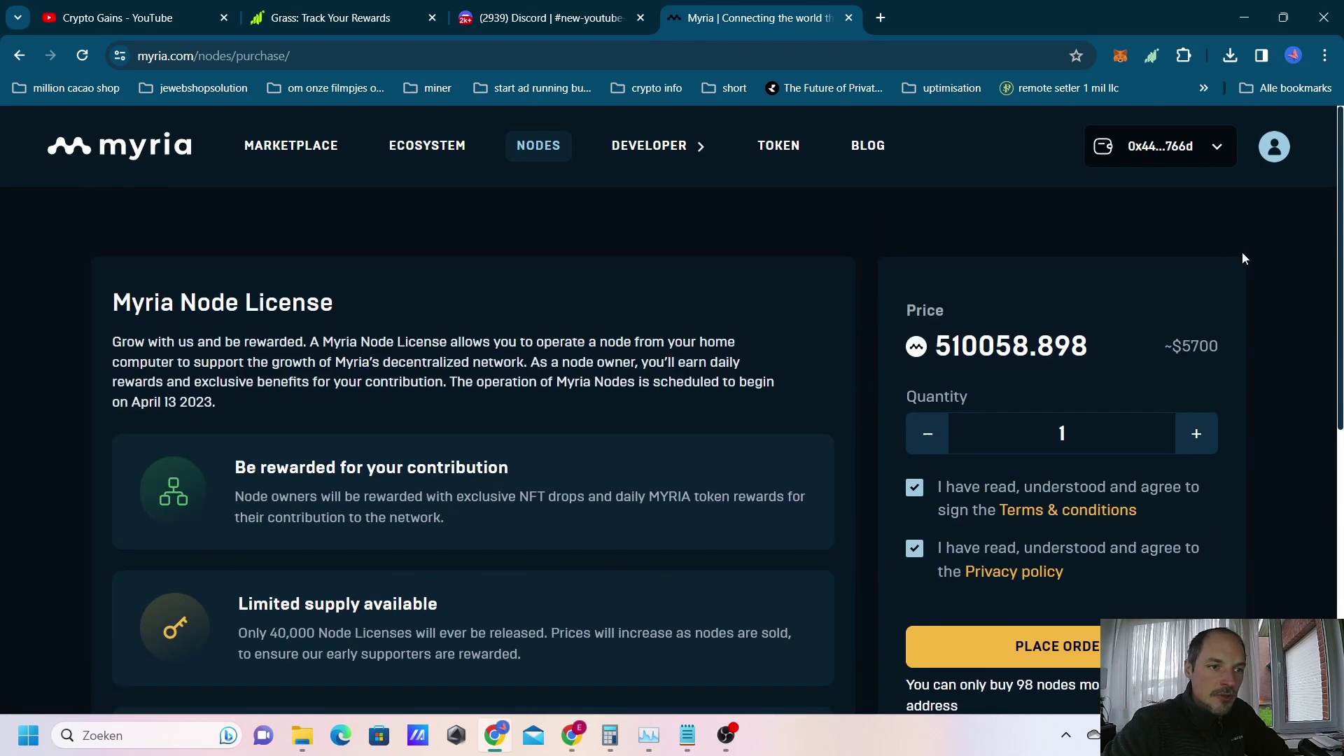
click(1177, 146)
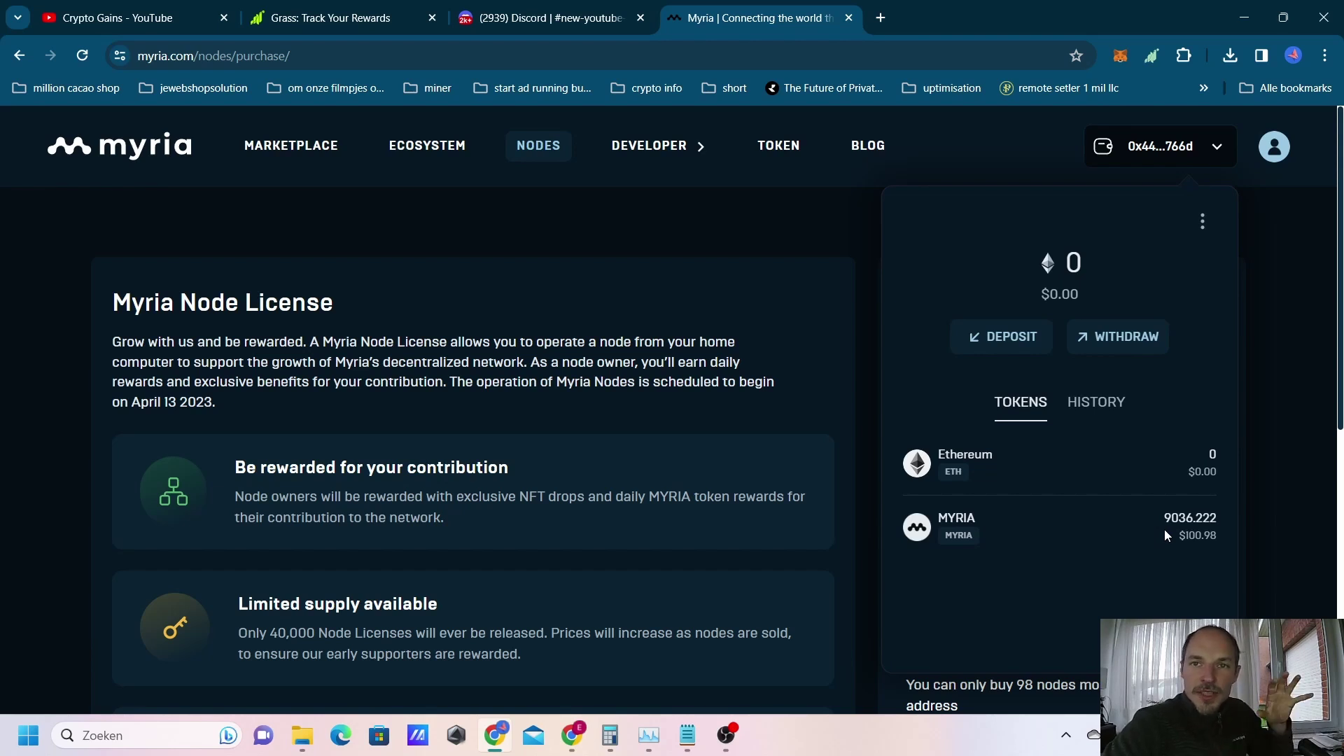
click(1271, 384)
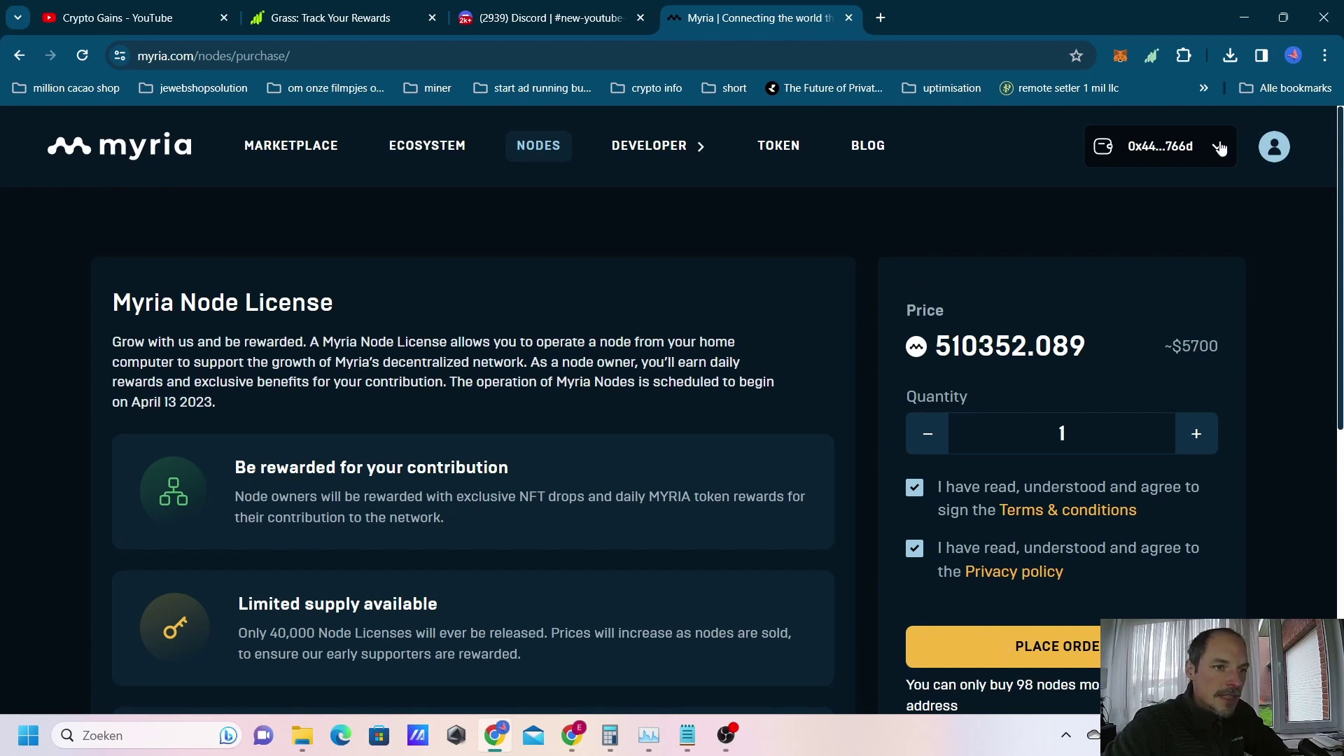
Step: Go to the Nodes dashboard showing 1 node online, 8398 network nodes and 1 purchased license
click(1269, 151)
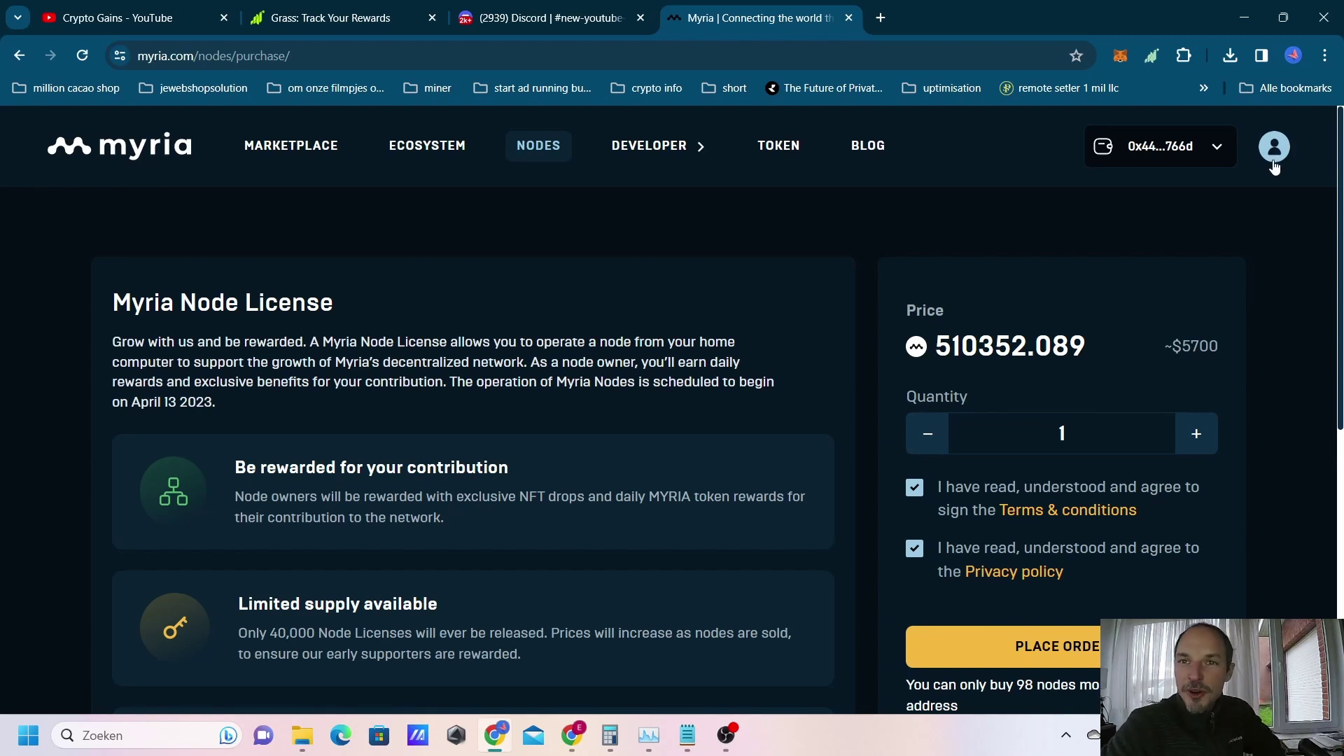
click(1270, 149)
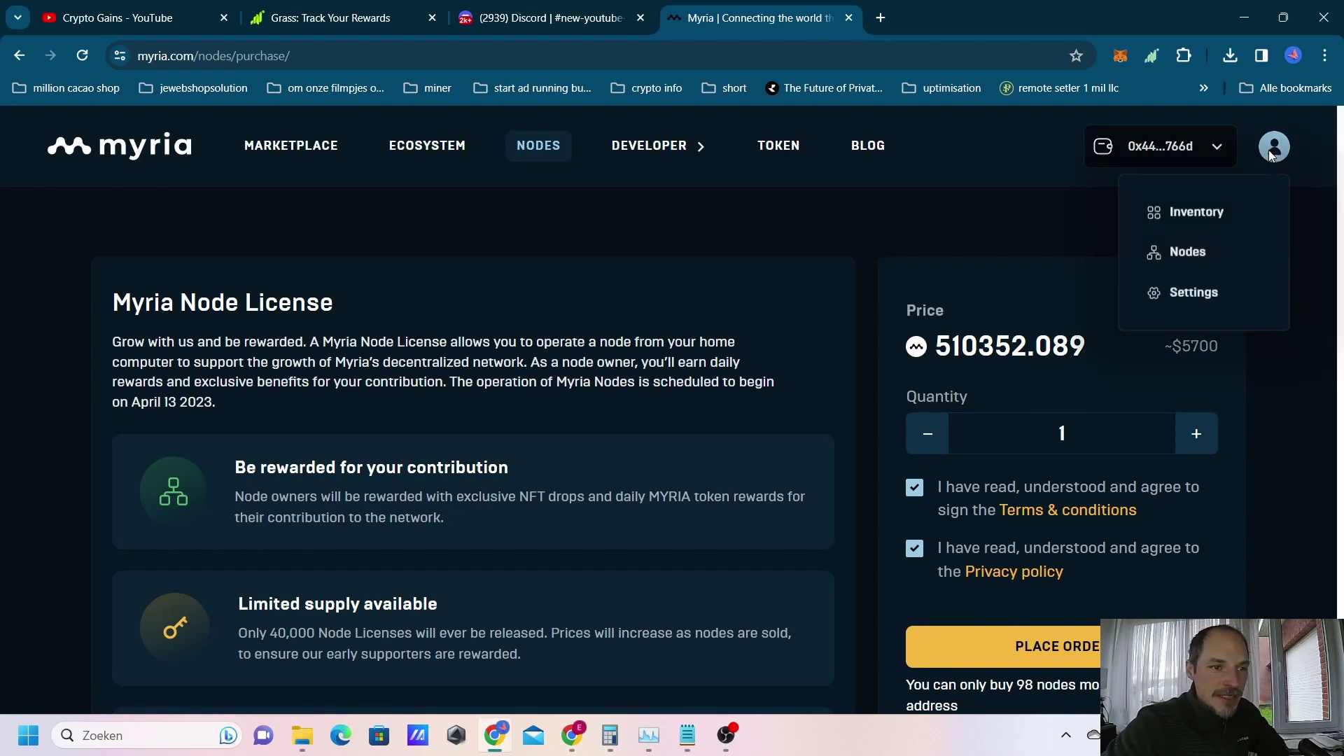
click(1183, 263)
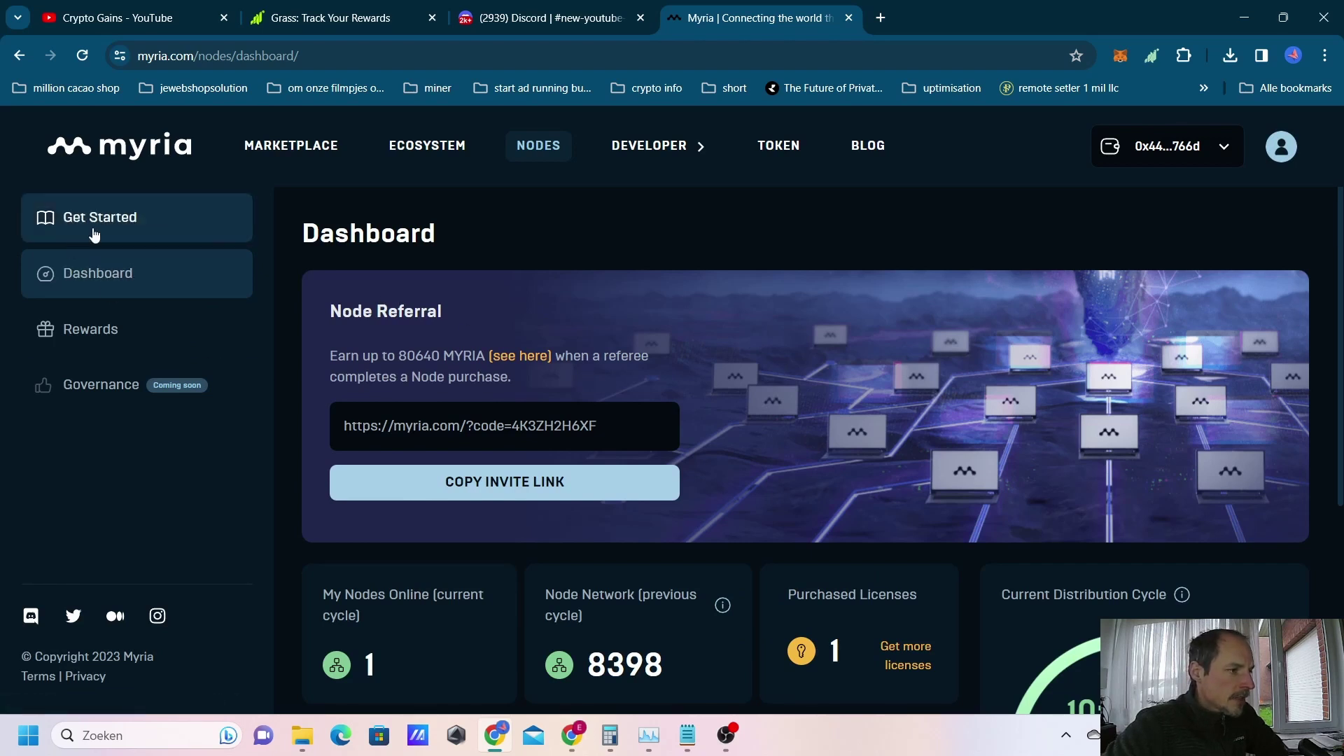
scroll(359, 279, down, 2)
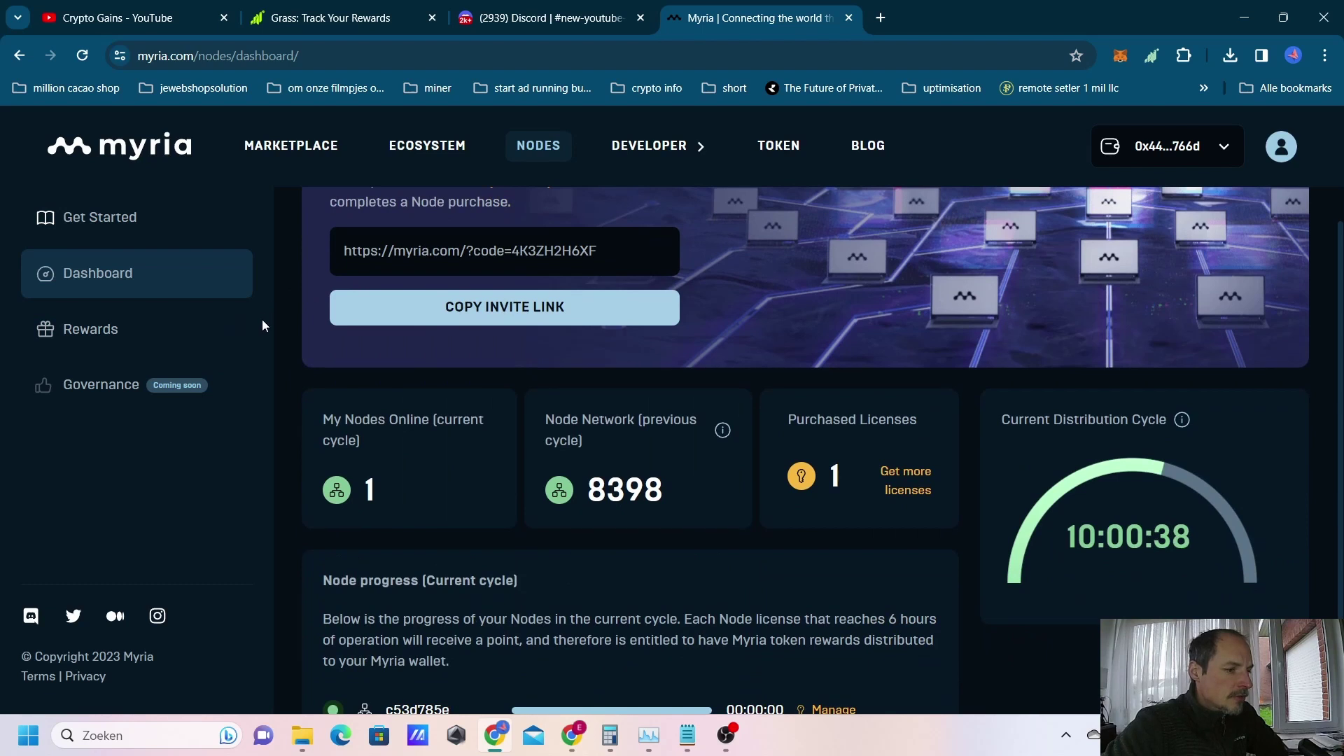
scroll(300, 359, up, 2)
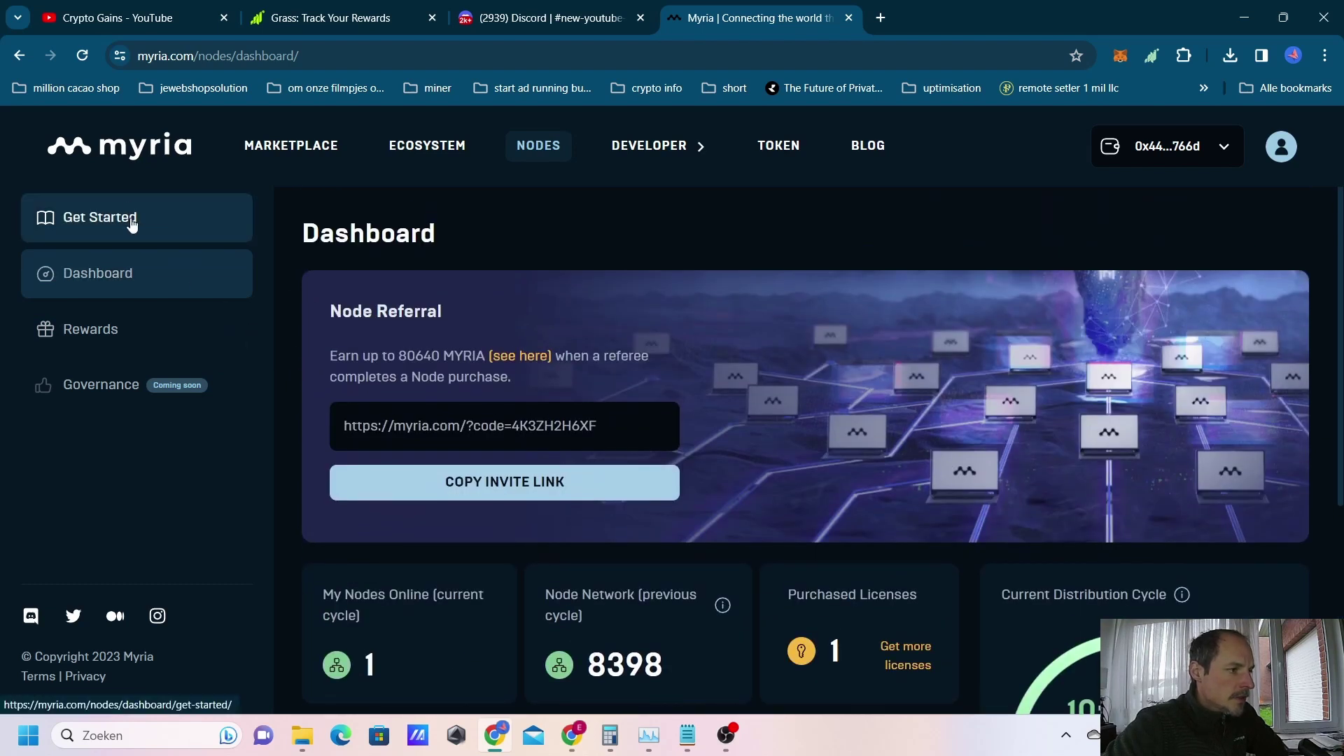
Step: Open Get Started and review the Run Myria Node downloads for Mac, Windows 10+ and Linux 20.04+
click(122, 225)
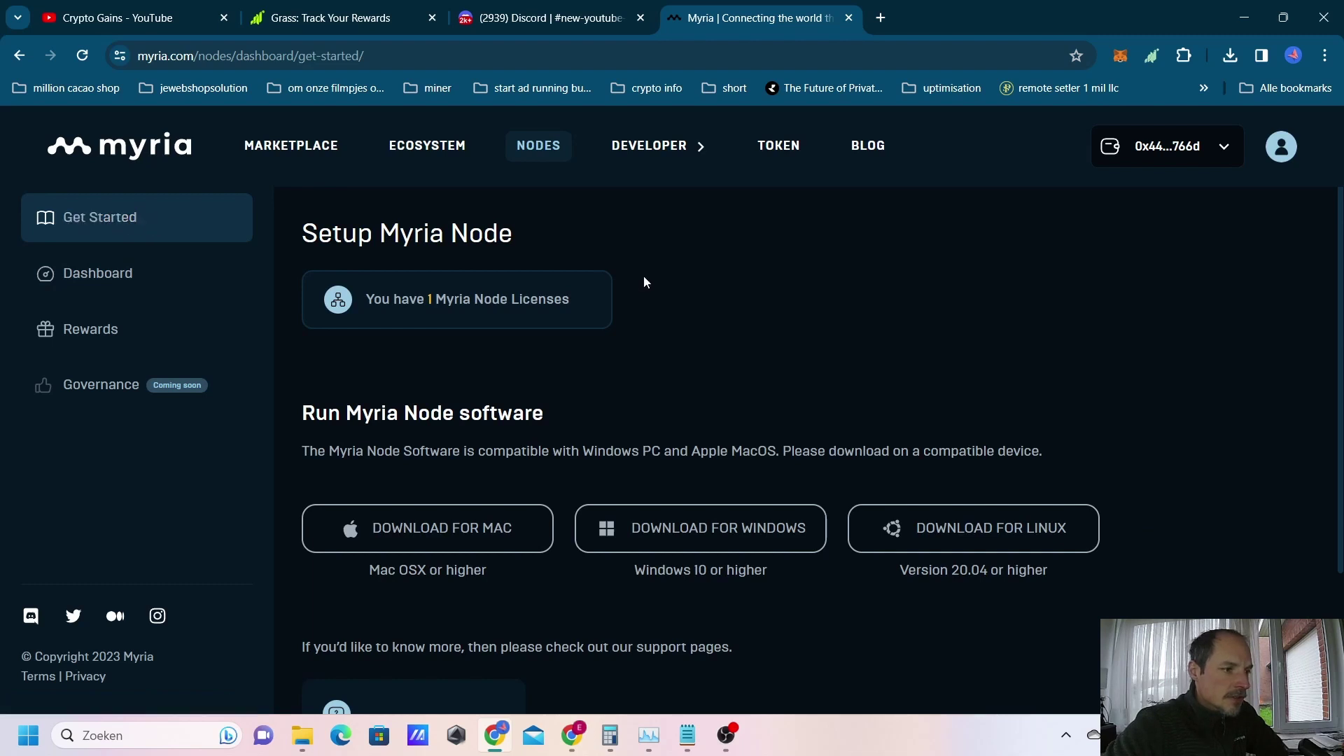
scroll(643, 279, down, 2)
scroll(344, 329, up, 2)
scroll(692, 275, down, 1)
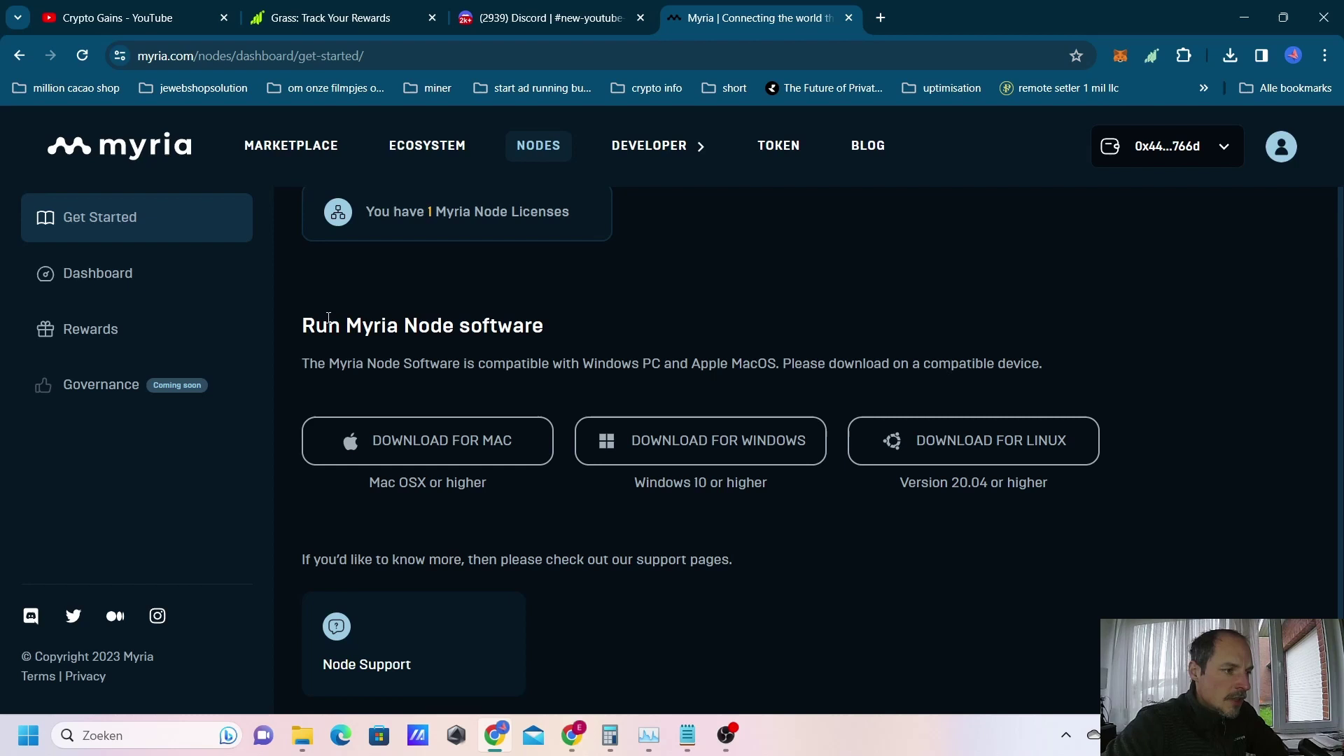
drag(302, 324, 568, 322)
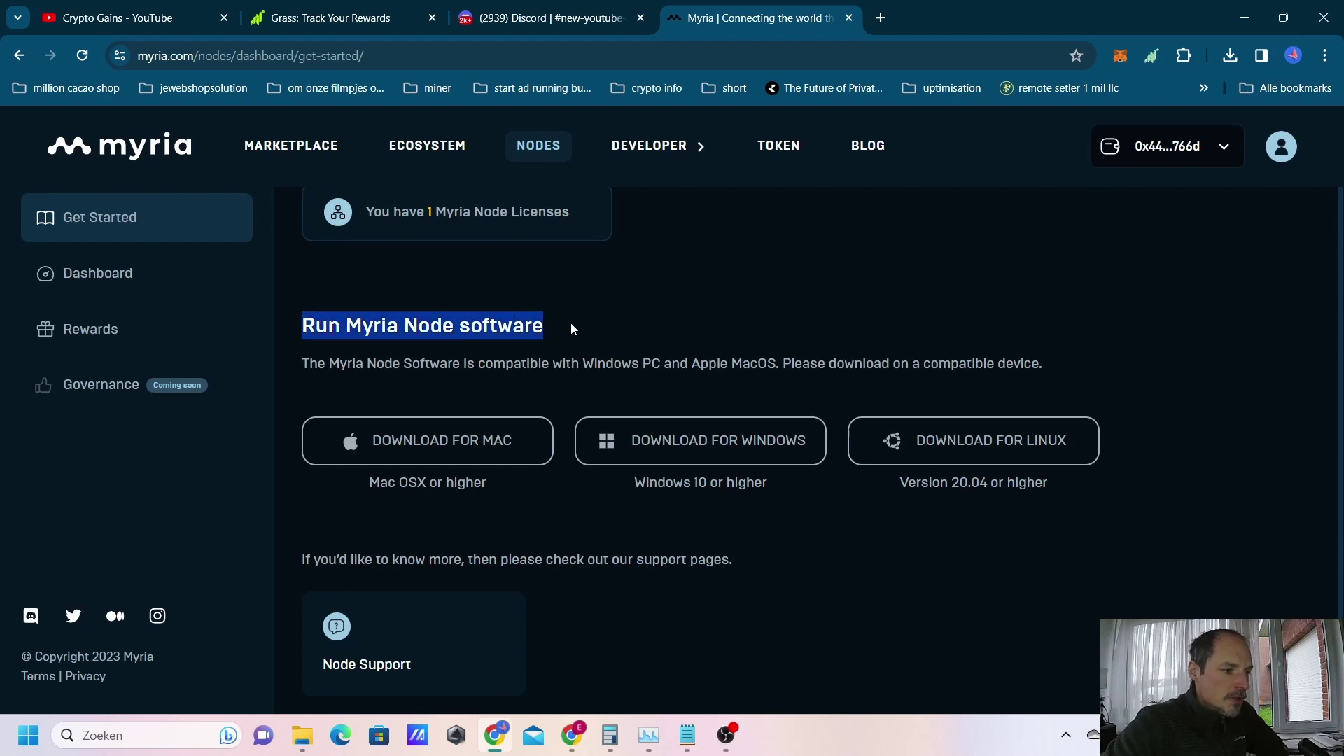
drag(288, 359, 1006, 377)
click(799, 397)
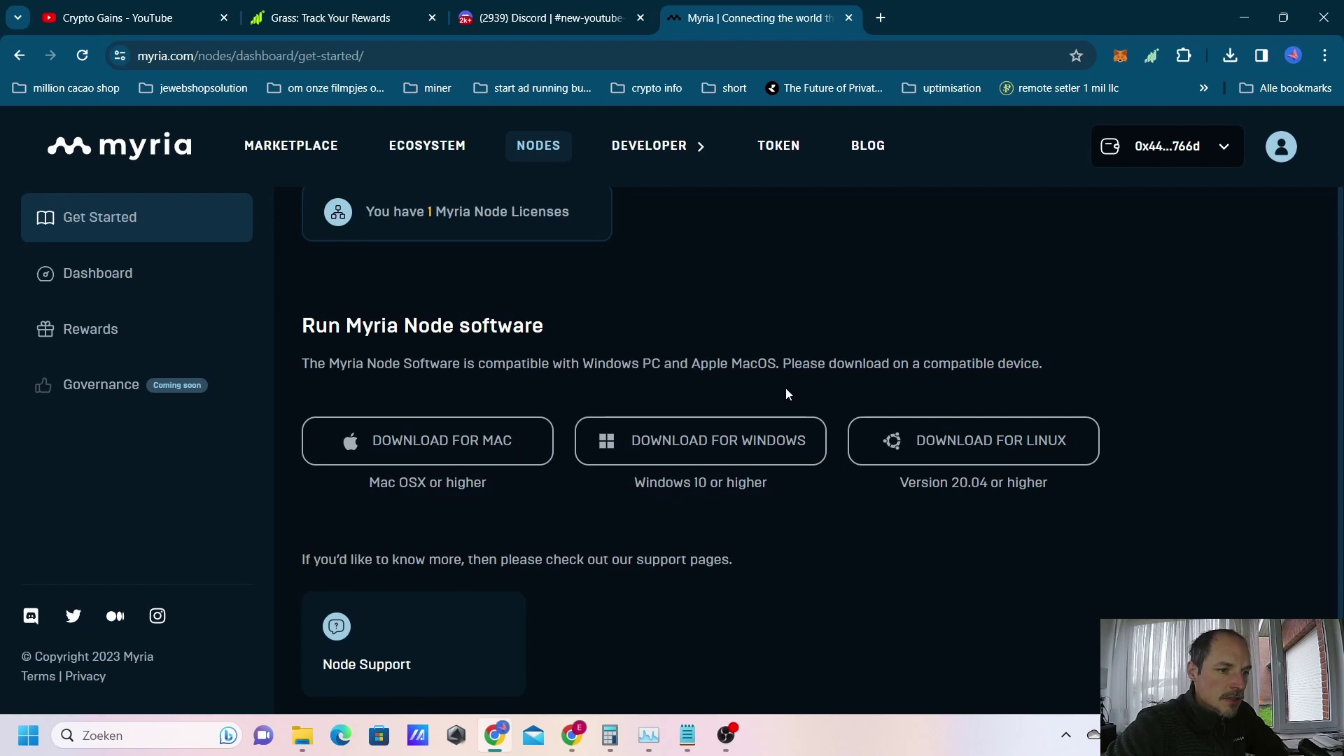
Step: Download the Windows node software, then cancel the duplicate installer download
click(714, 448)
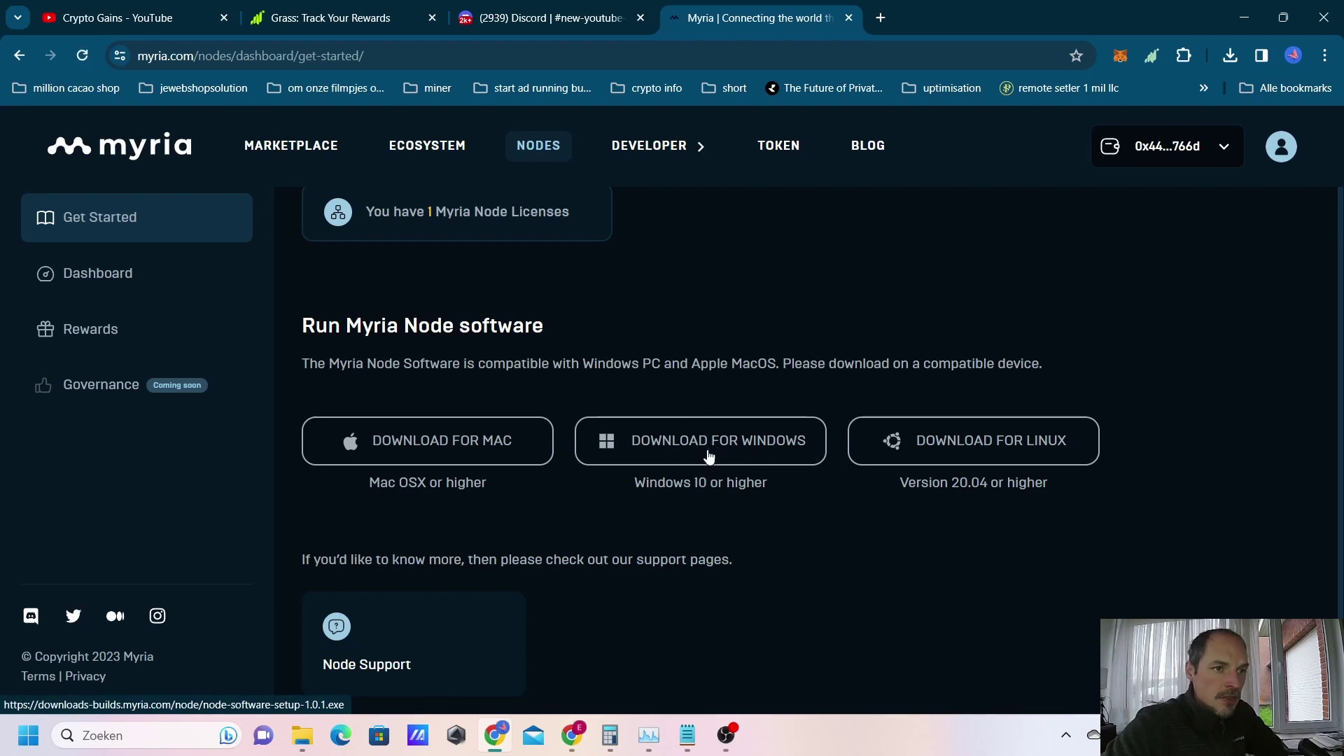
click(1230, 56)
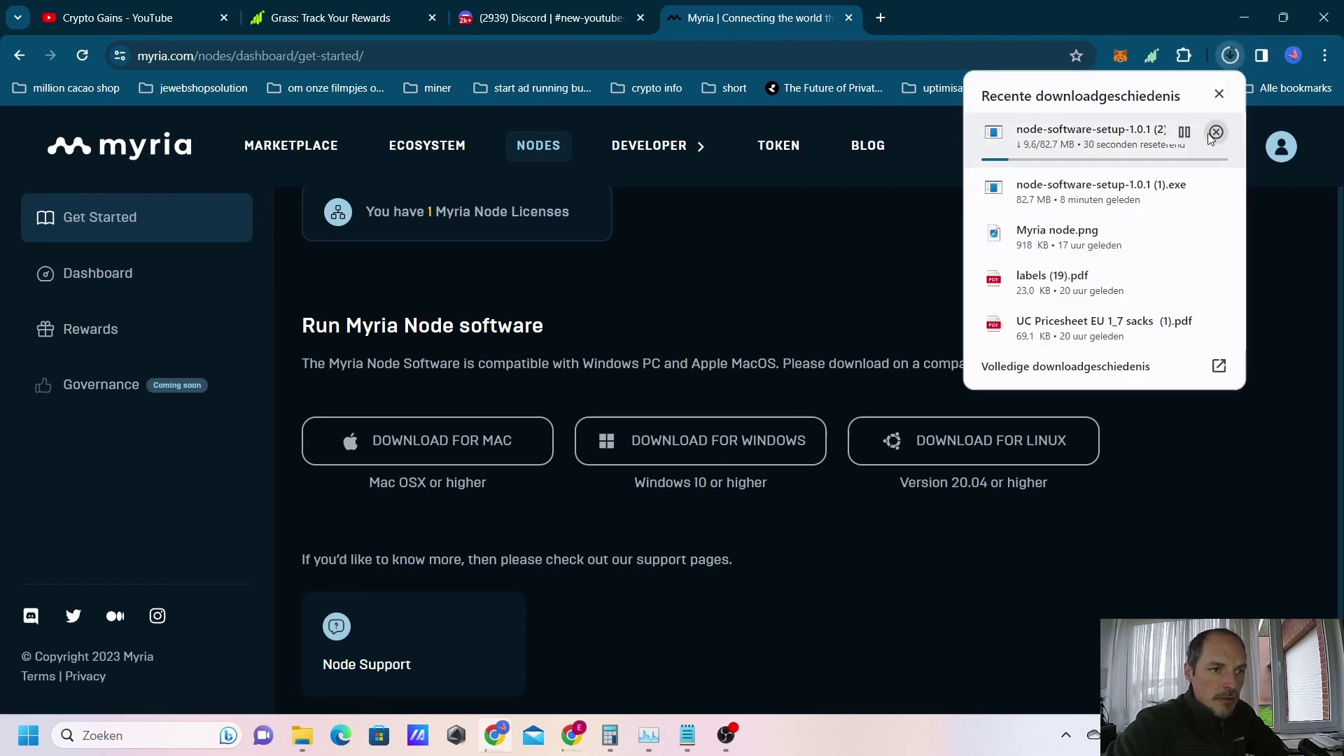
click(1215, 132)
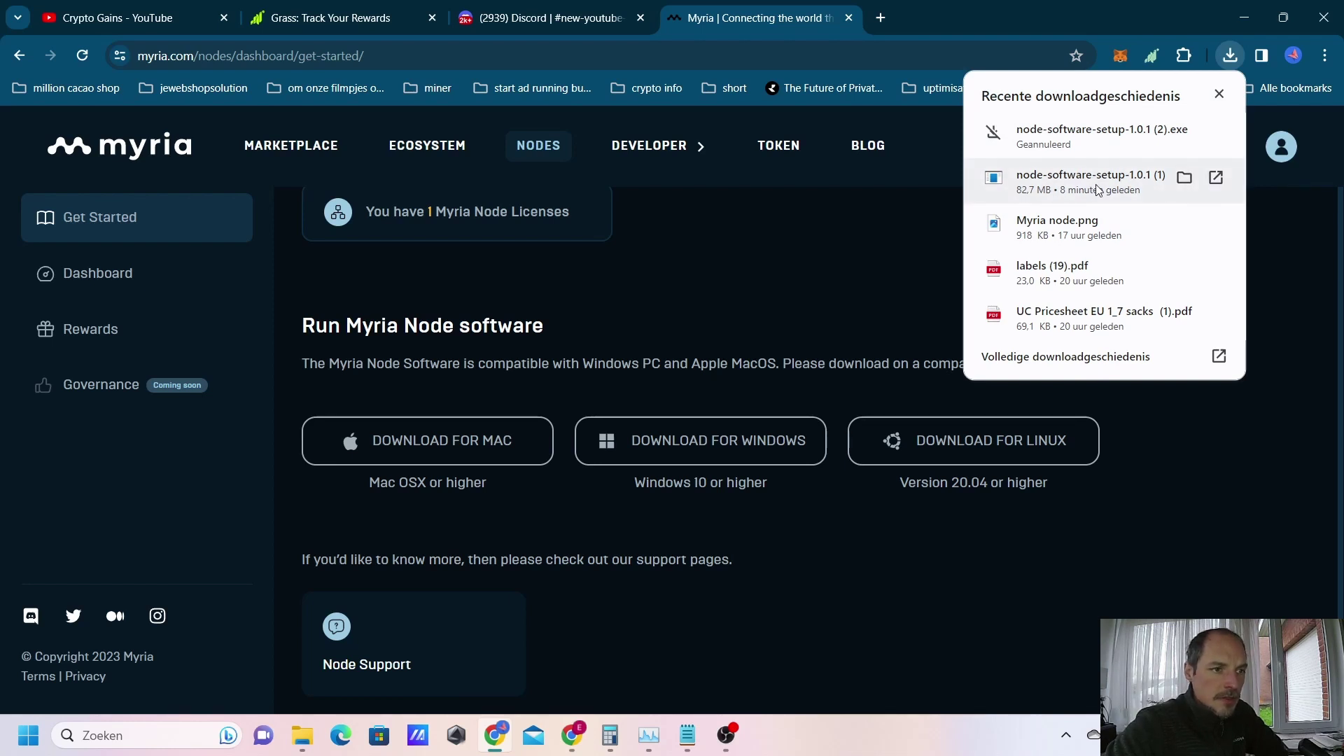
Step: Launch the earlier node-software-setup installer and dismiss the SmartScreen warning without running it
click(1096, 188)
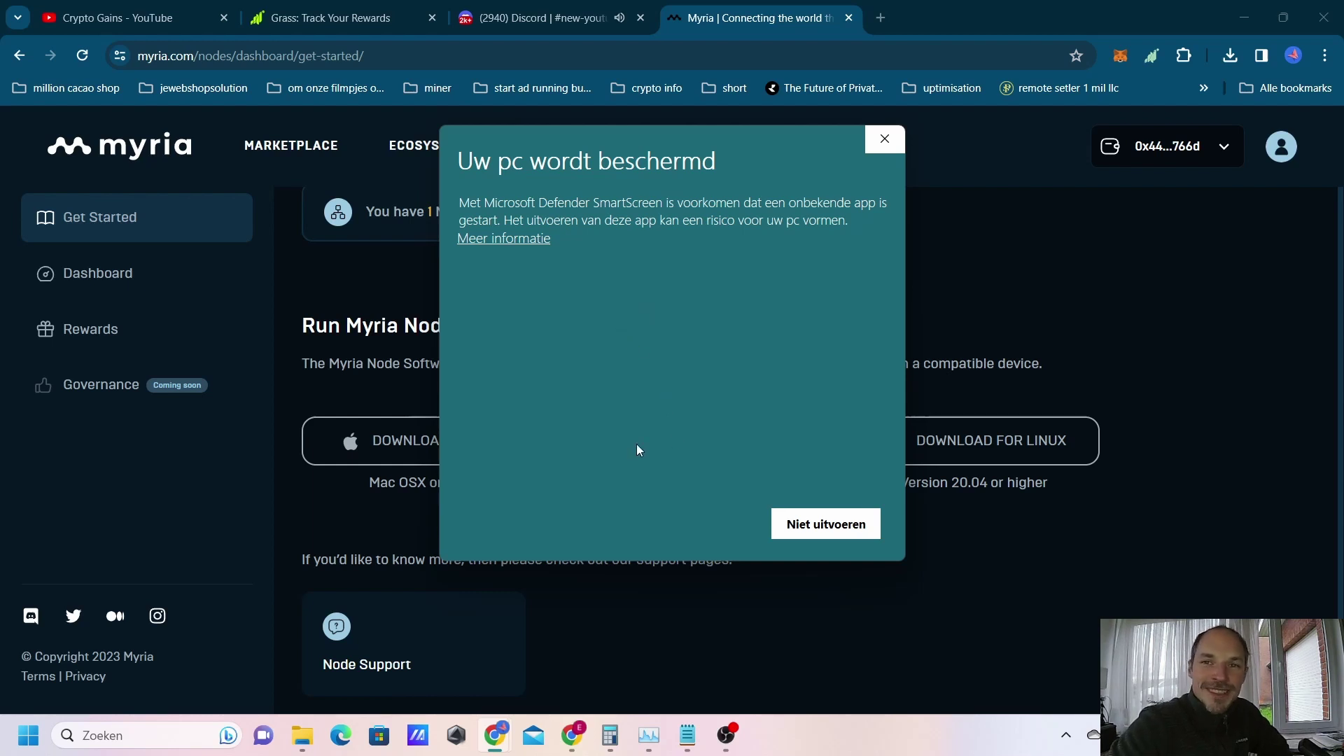
click(506, 241)
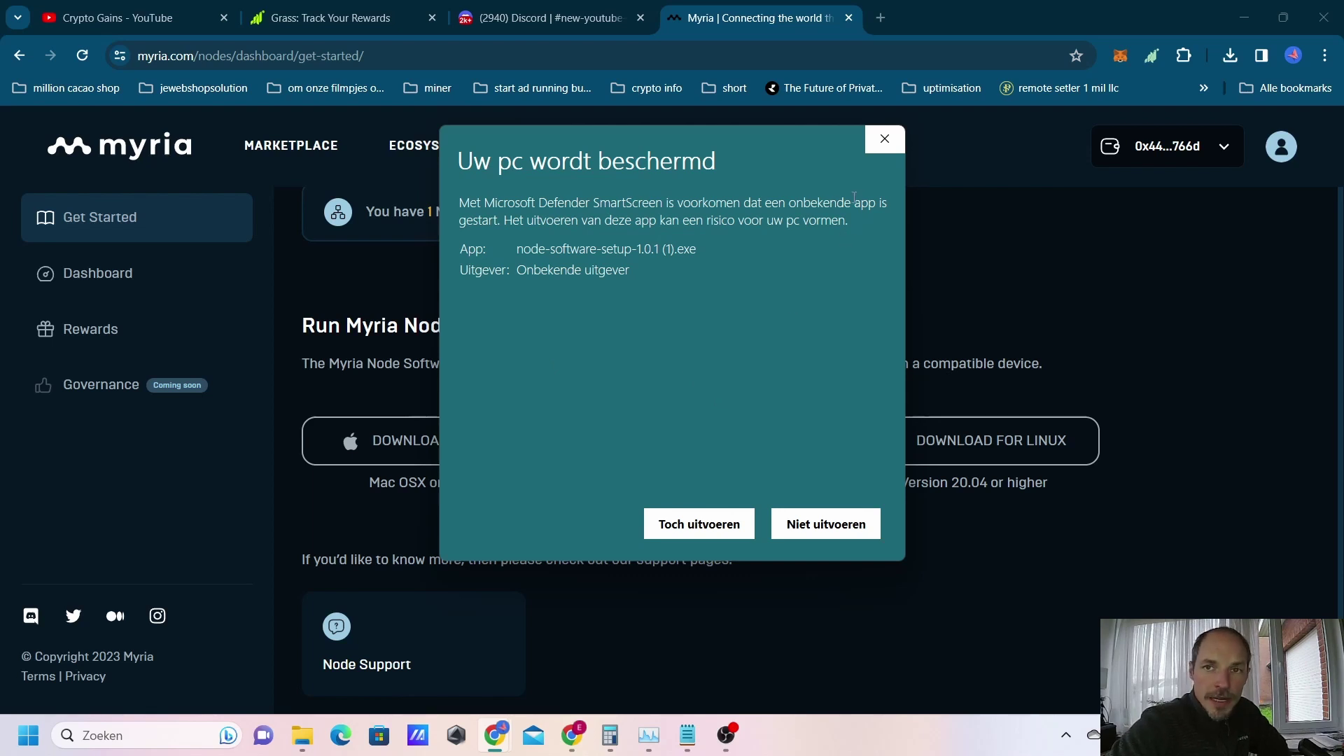
click(893, 143)
Step: Move the node software shortcut near the desktop centre and launch Myria Node Software 1.0.2
click(1244, 16)
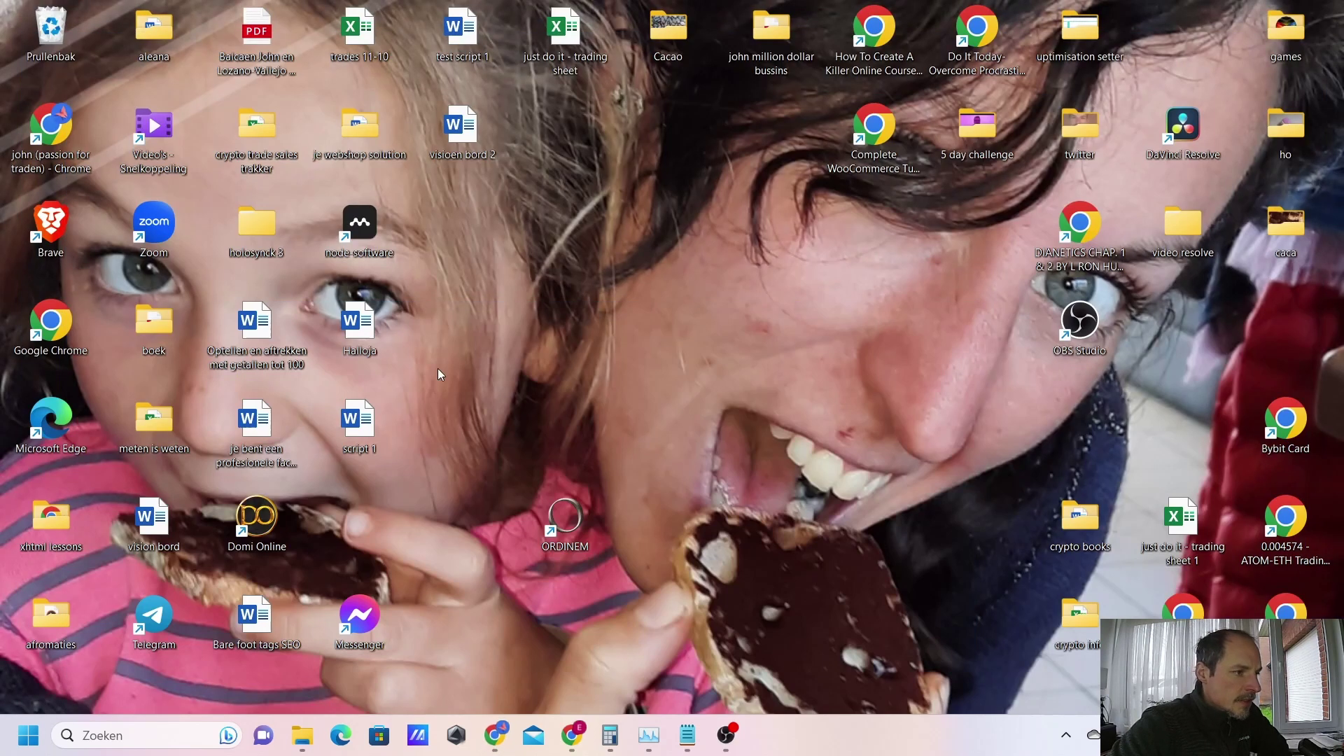
drag(373, 228, 717, 288)
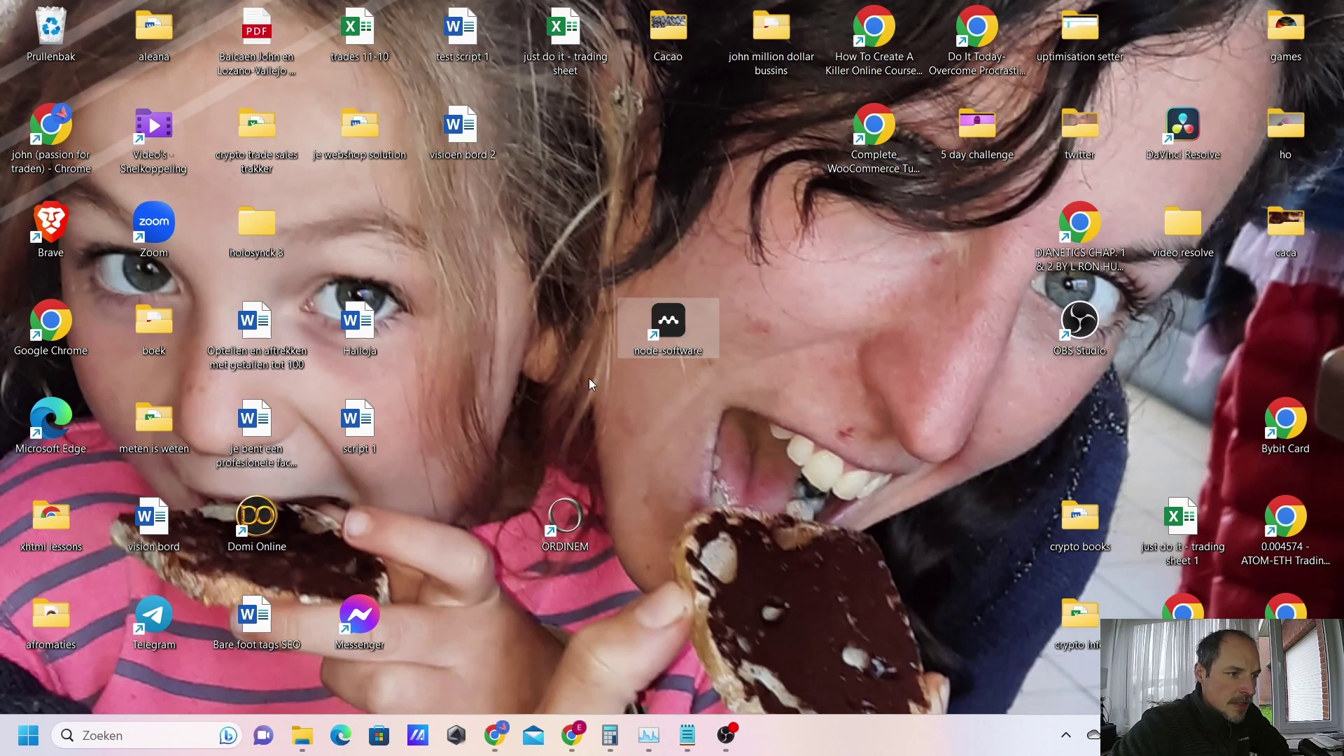
click(719, 378)
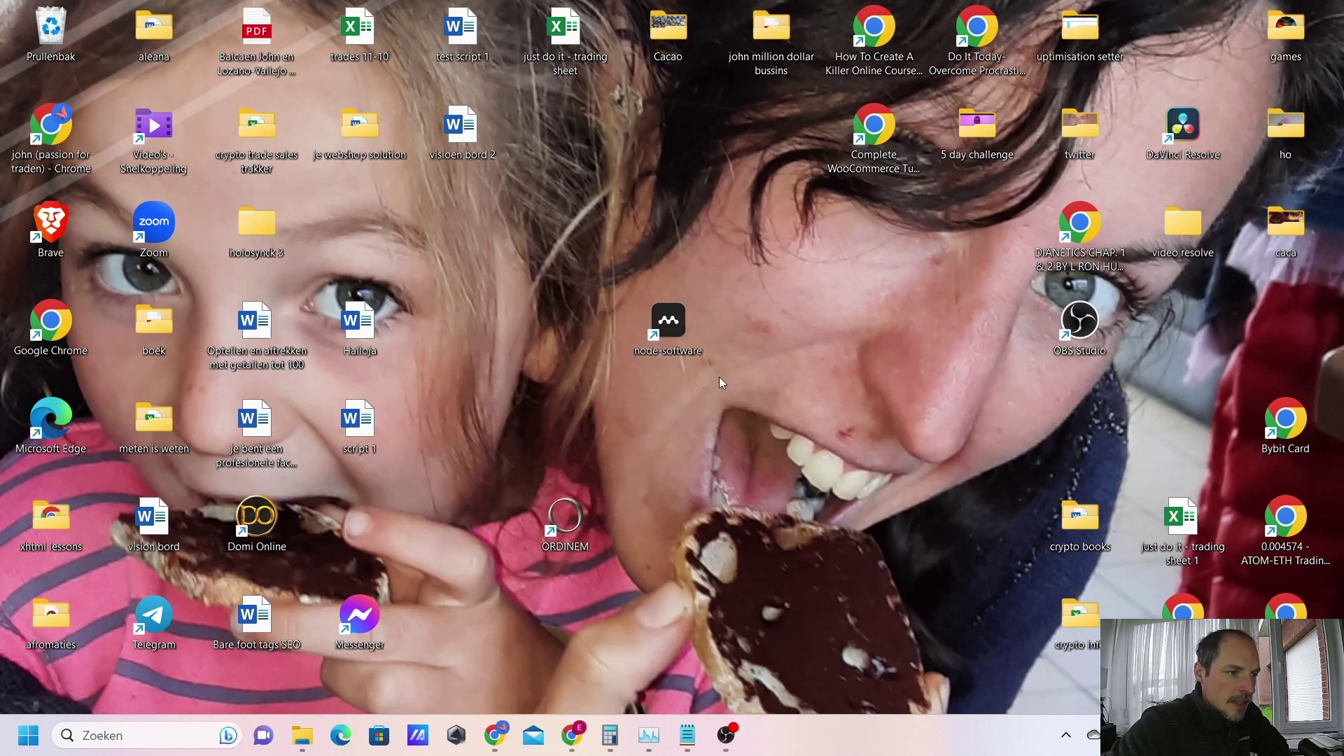
double_click(665, 329)
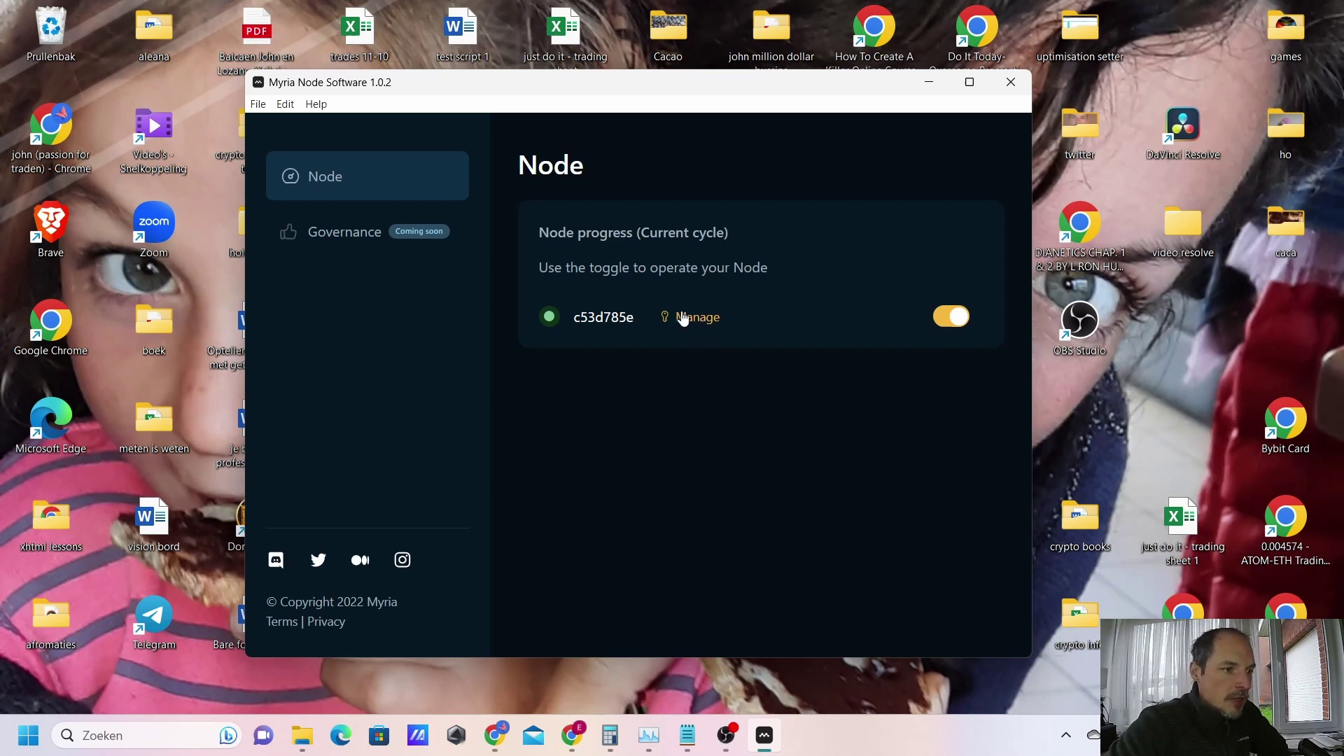
Step: Disconnect node c53d785e's licence from this device via Manage API Key, then return to the Myria website
click(683, 317)
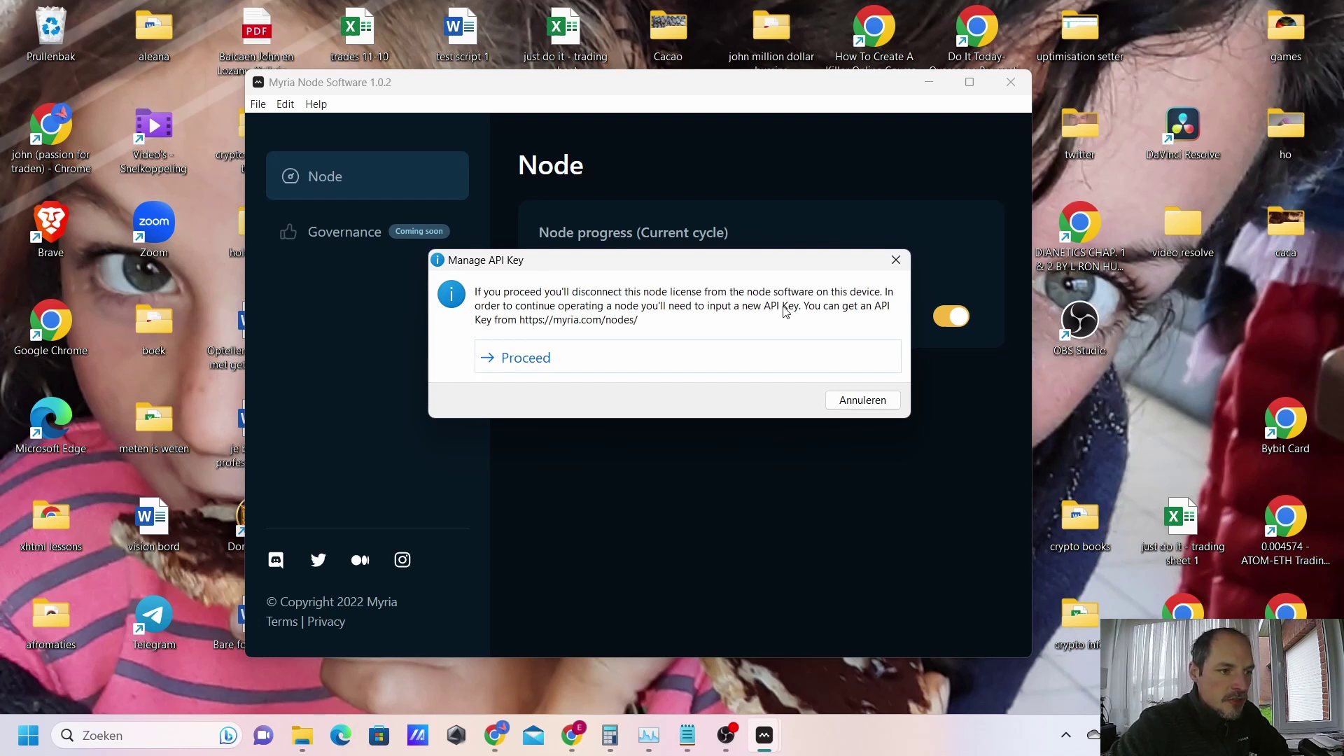
click(528, 362)
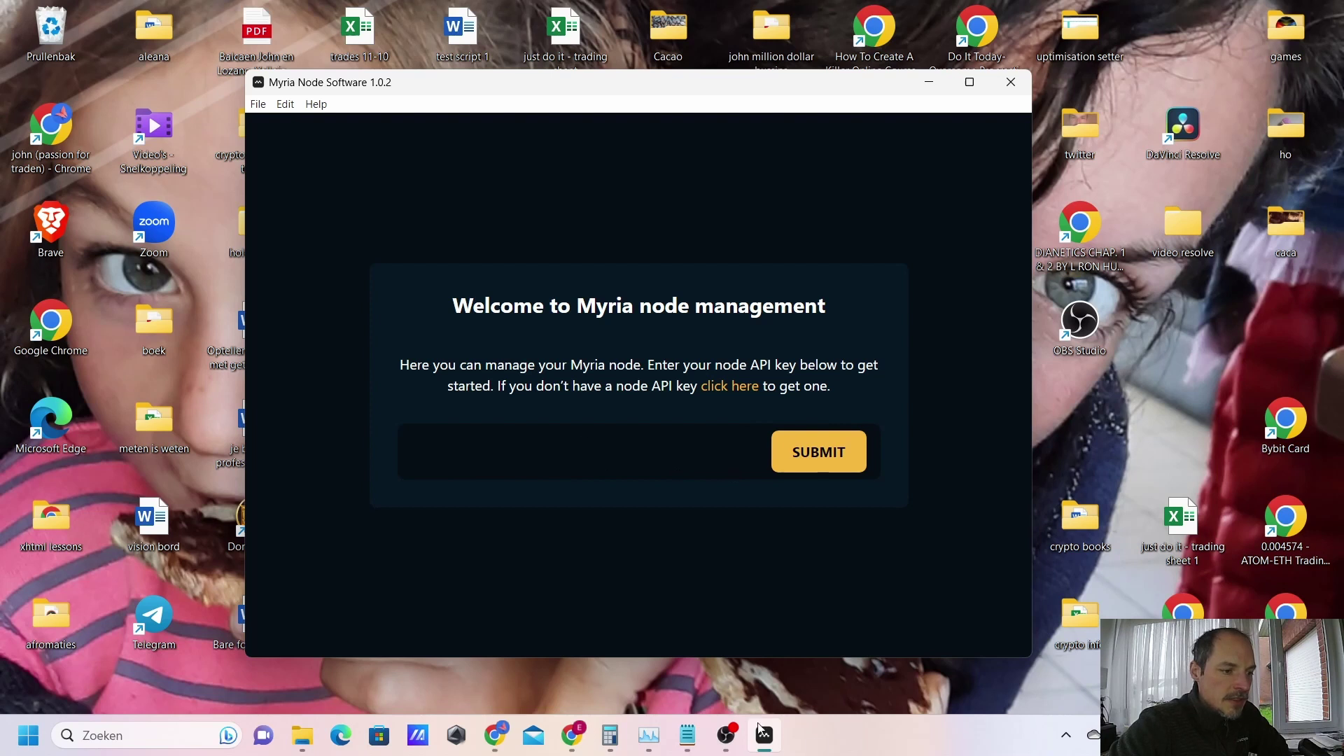
mouse_move(764, 751)
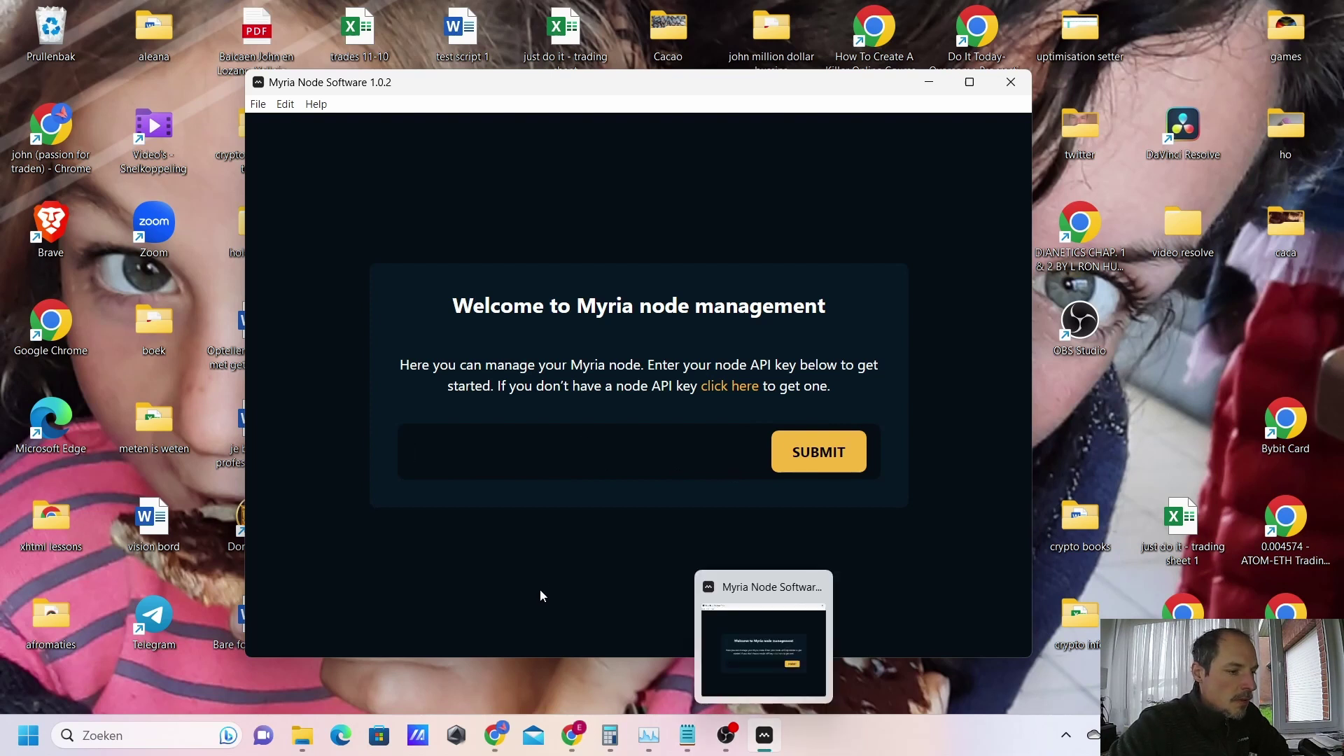
click(504, 731)
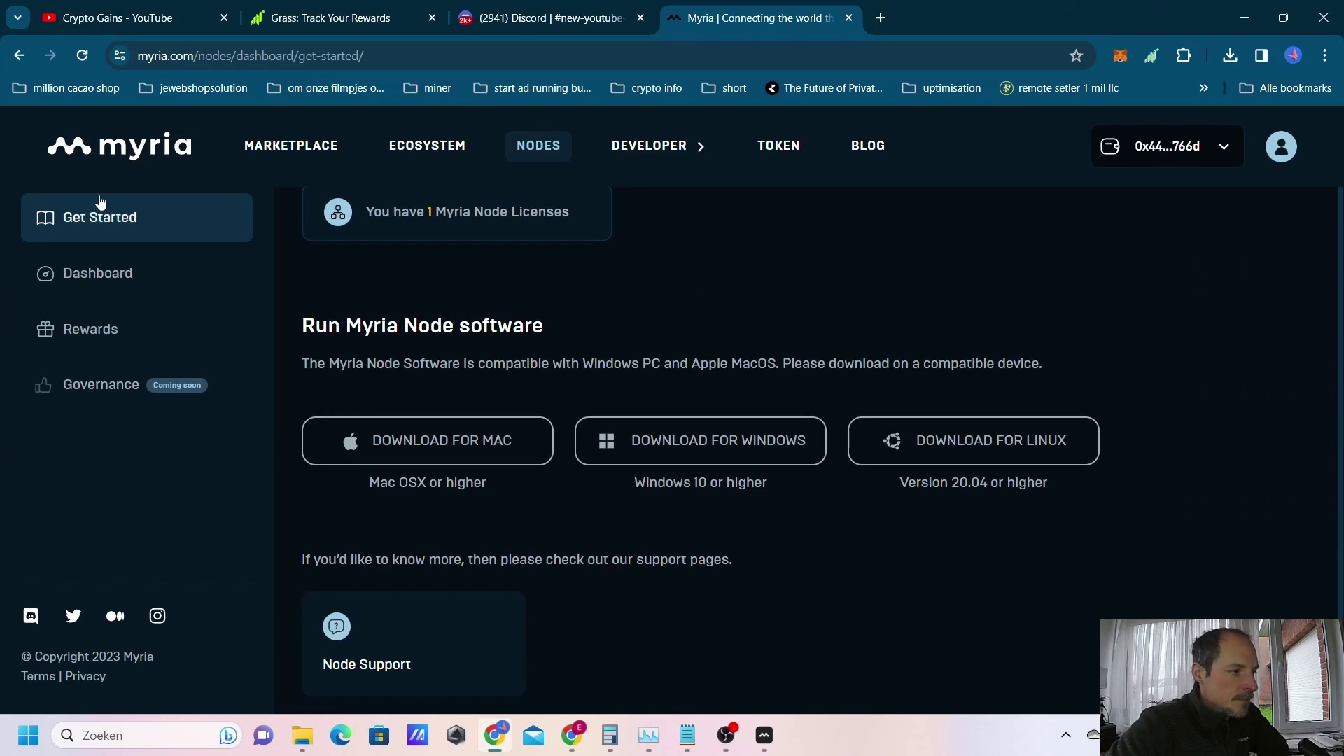
scroll(1268, 199, up, 1)
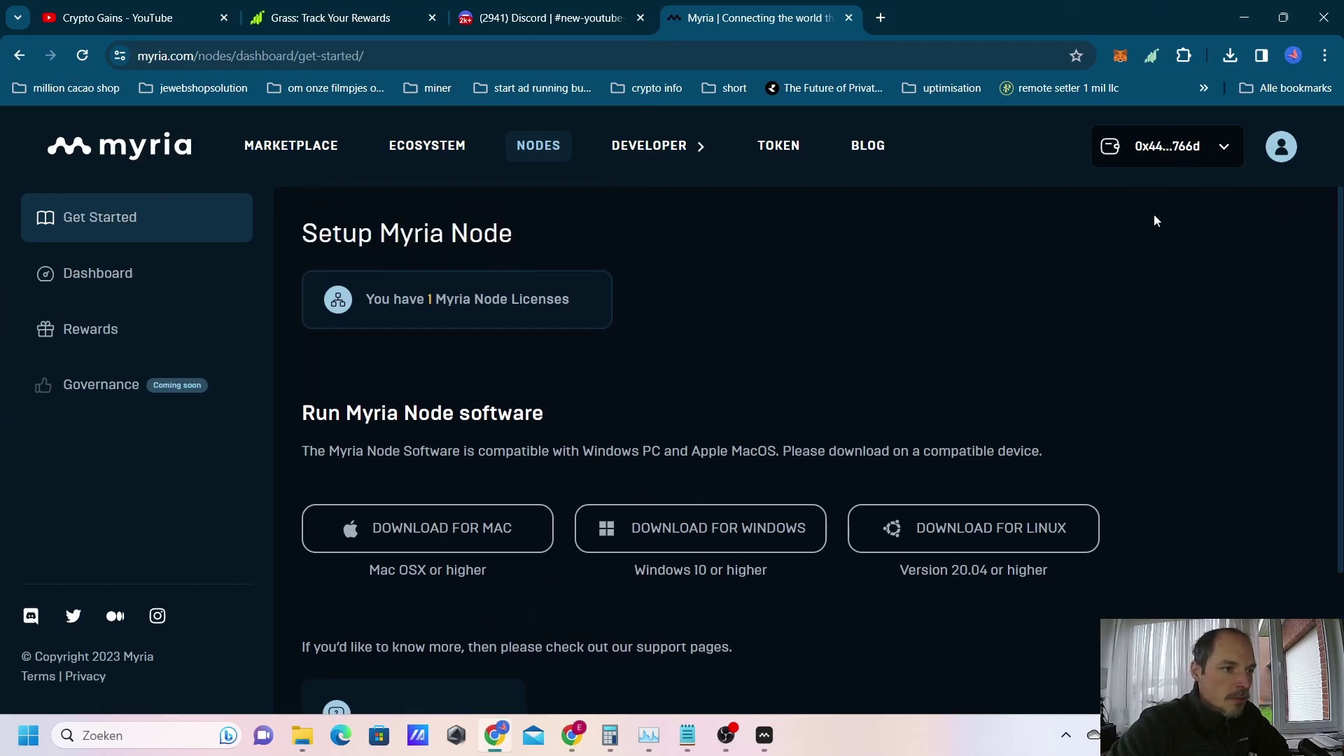
click(1284, 149)
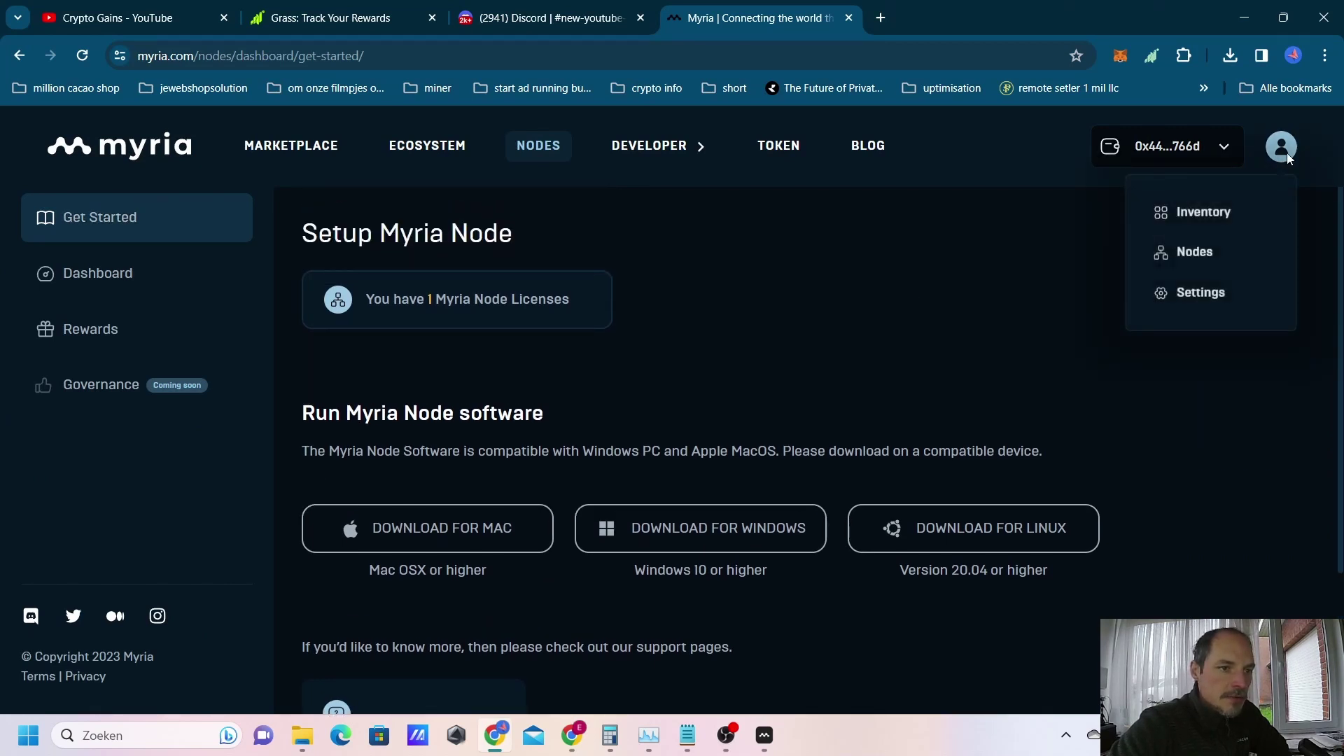
click(1204, 256)
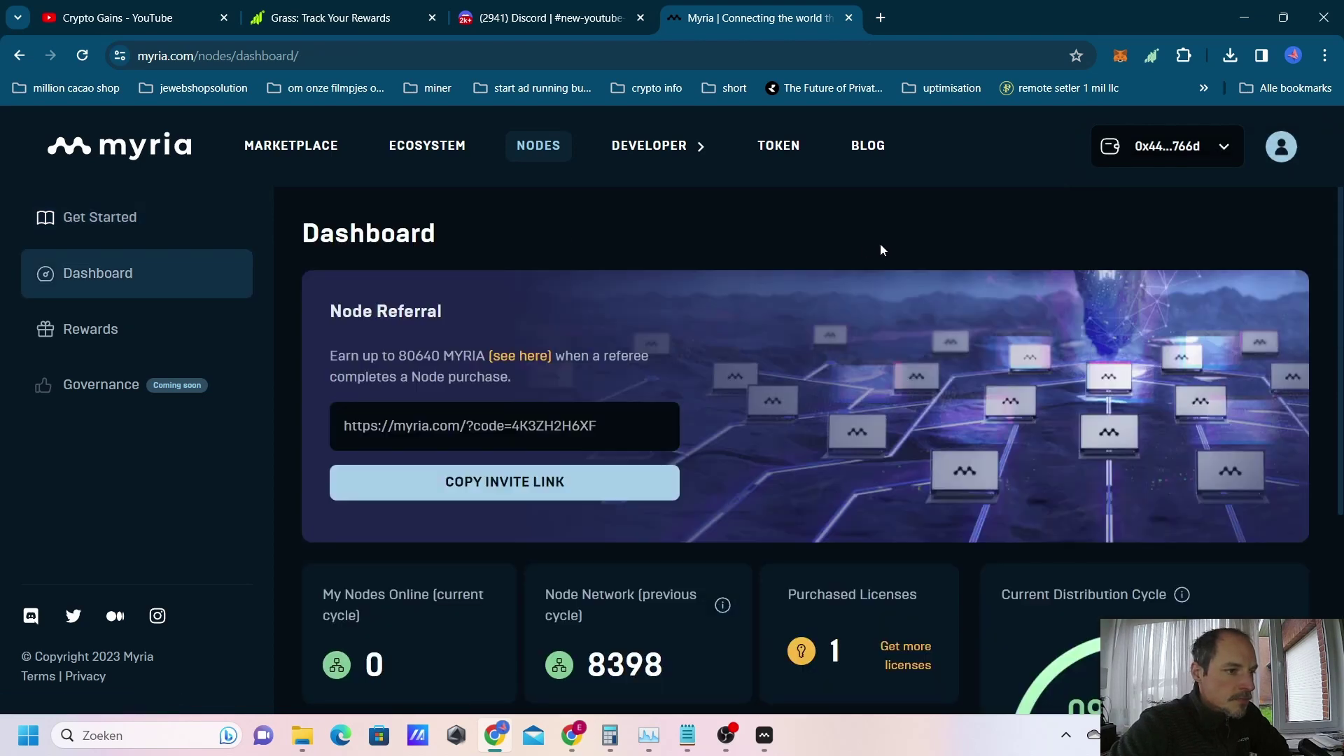
scroll(582, 327, down, 4)
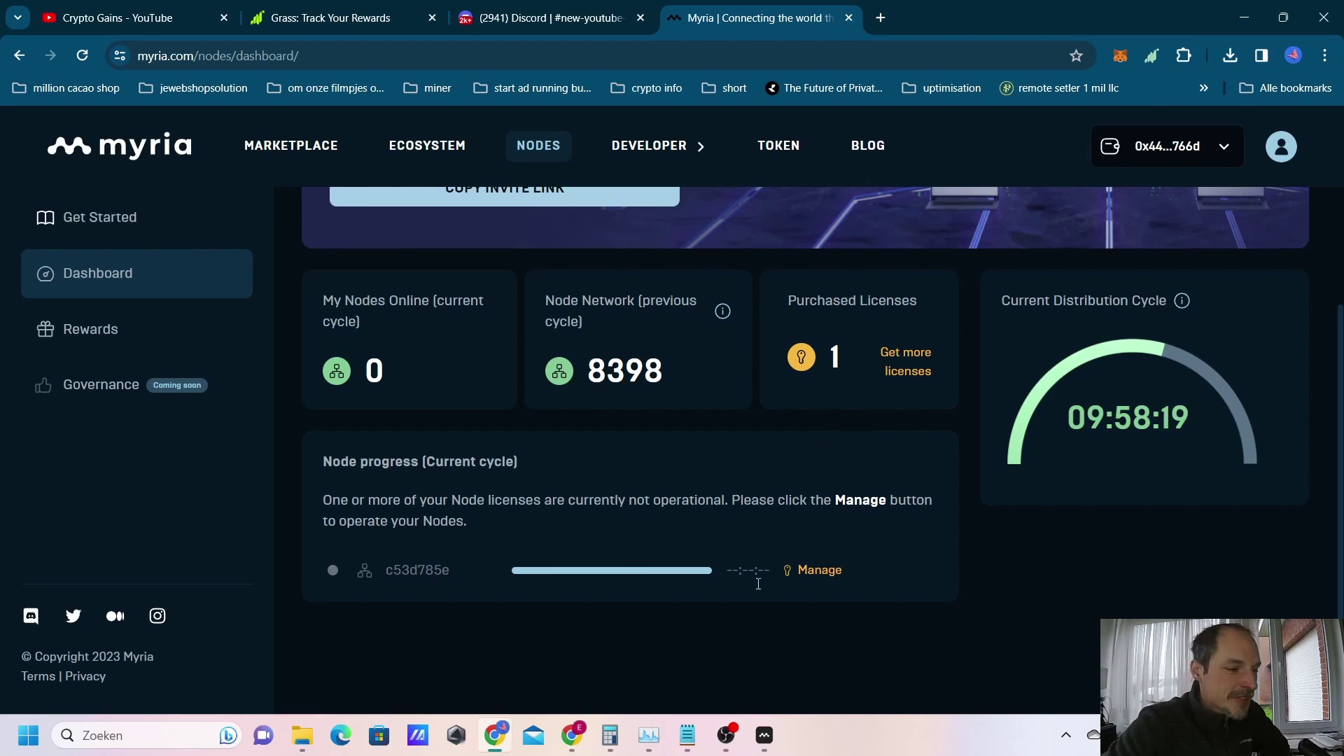
Step: Close the Myria Node Software window without entering a node API key
click(765, 736)
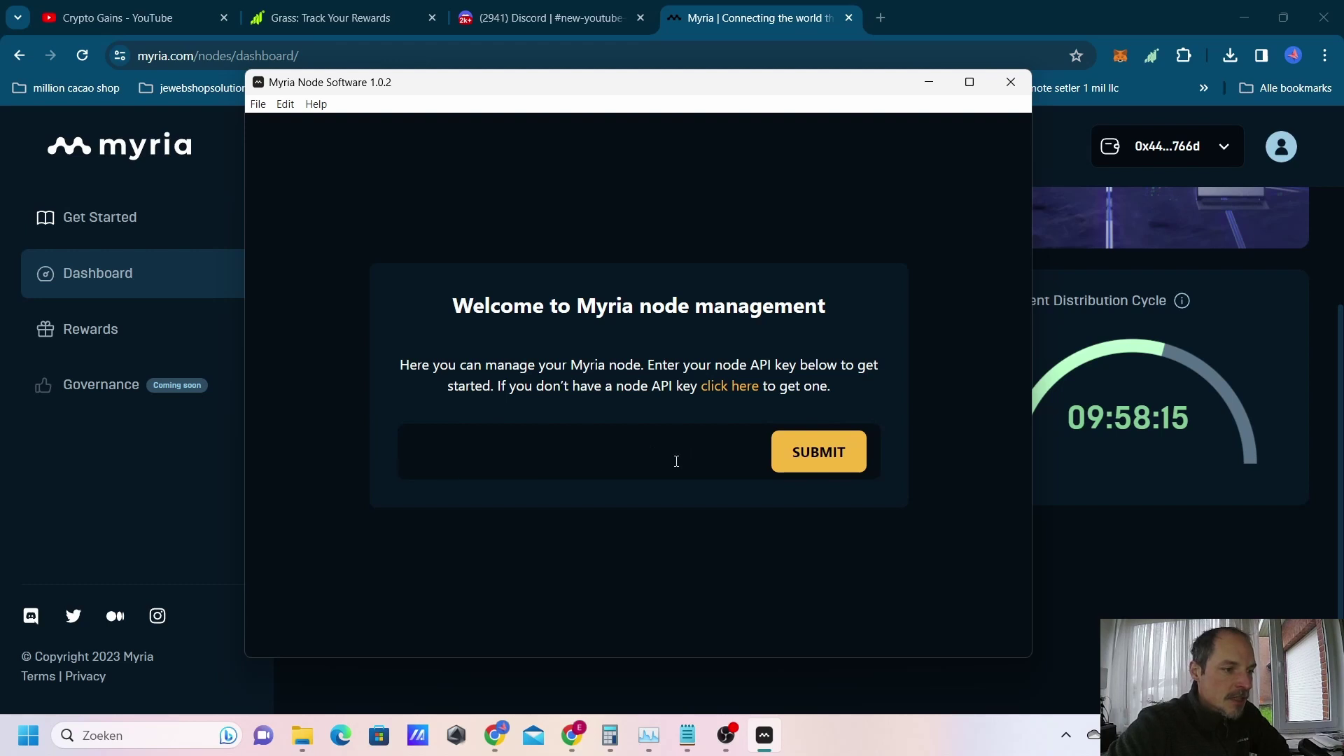
click(727, 458)
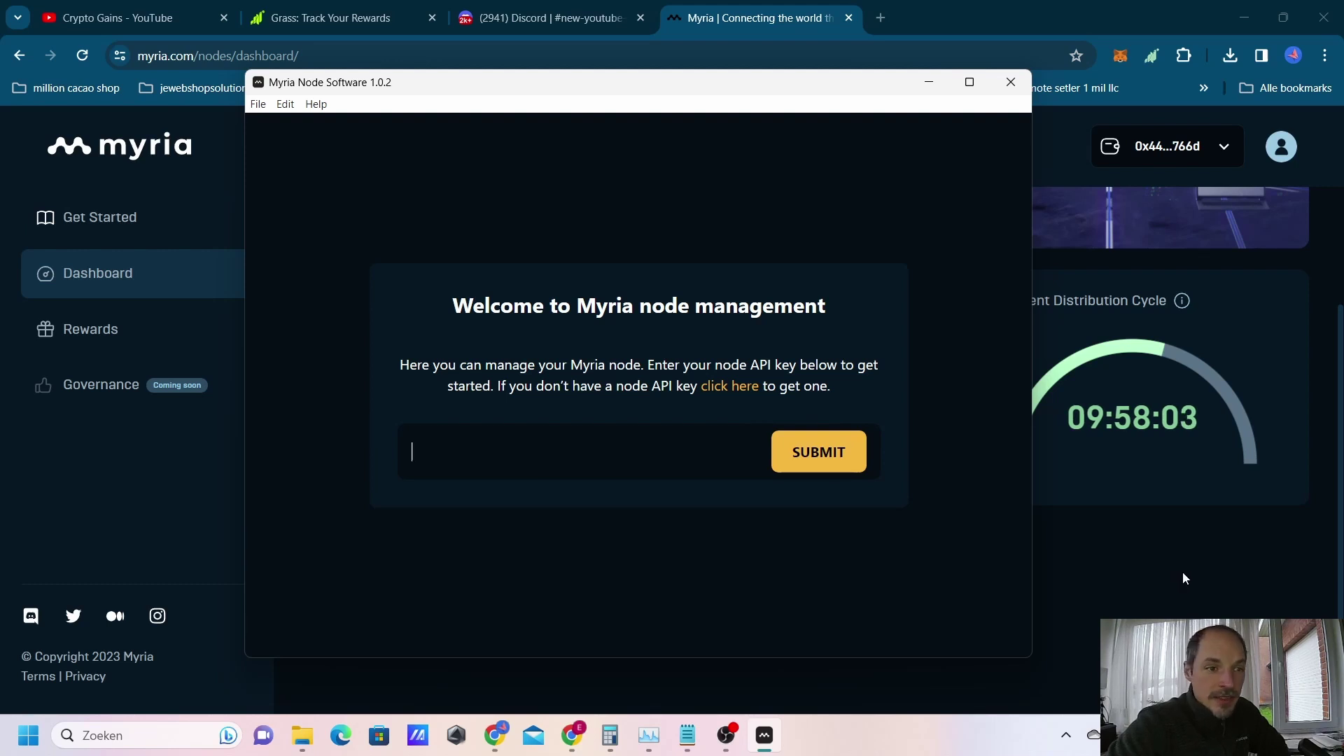
drag(759, 84, 870, 141)
key(alt+F4)
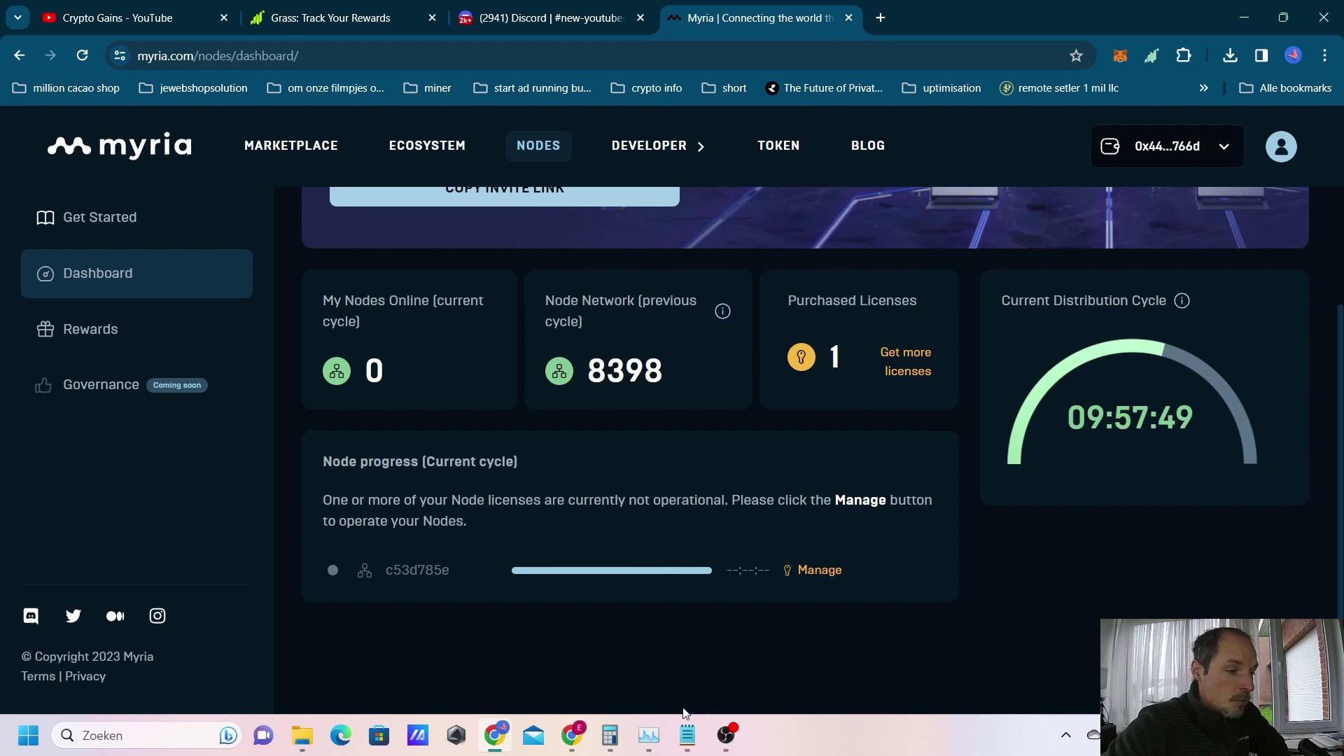
Step: Minimize and restore Chrome, returning to the Myria node dashboard
mouse_move(573, 745)
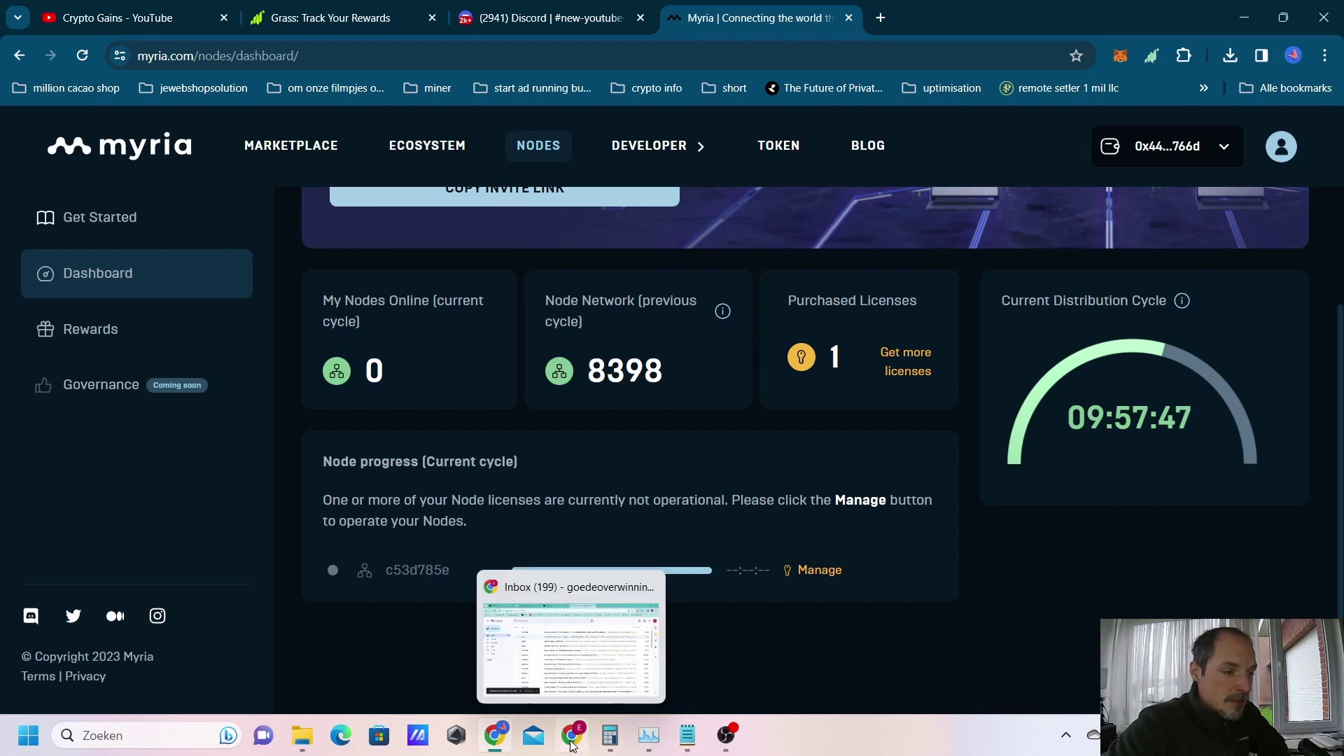
mouse_move(495, 747)
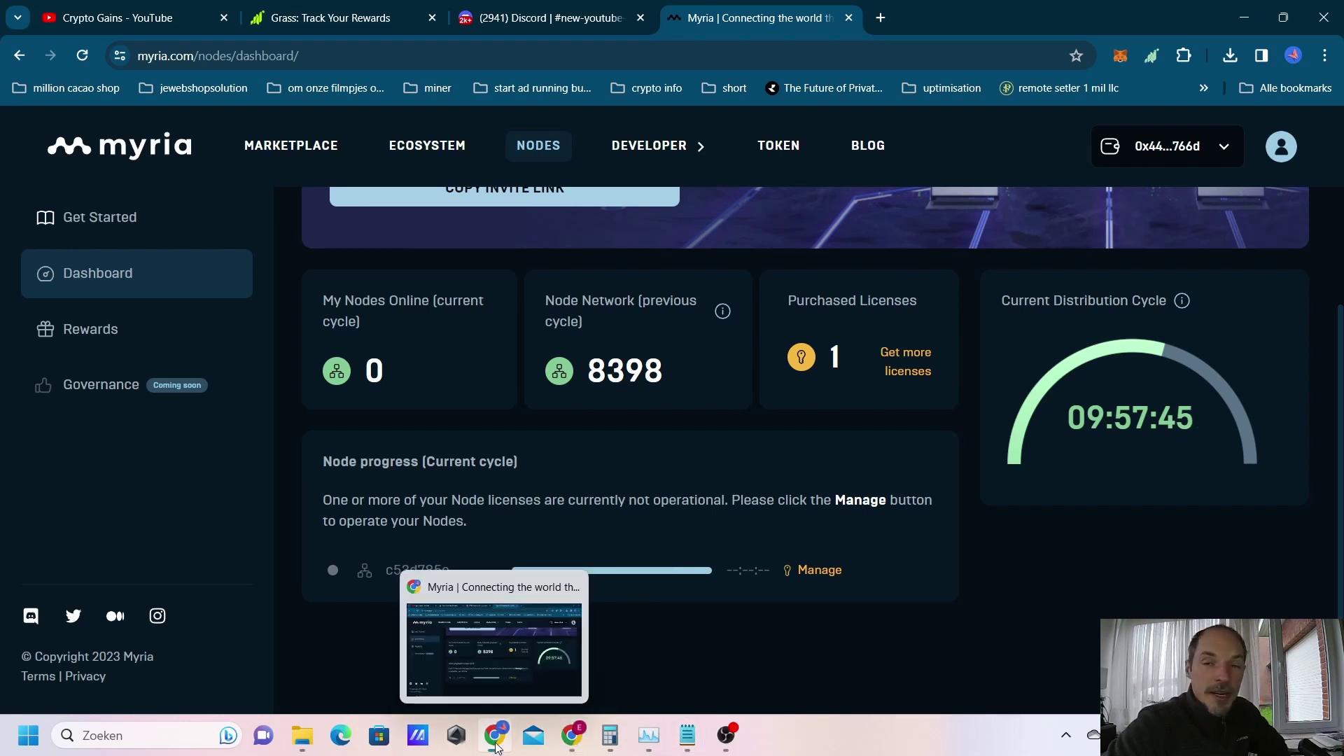
click(496, 746)
click(495, 747)
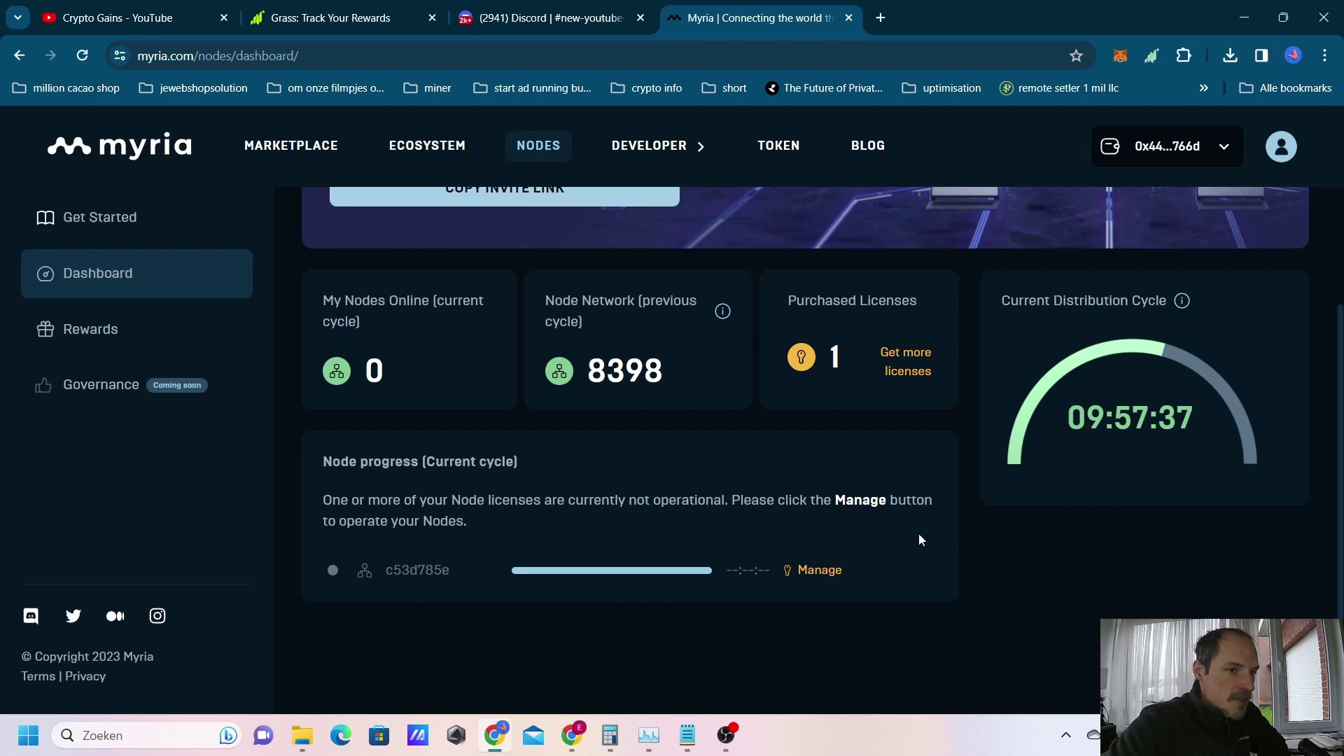
scroll(919, 536, up, 4)
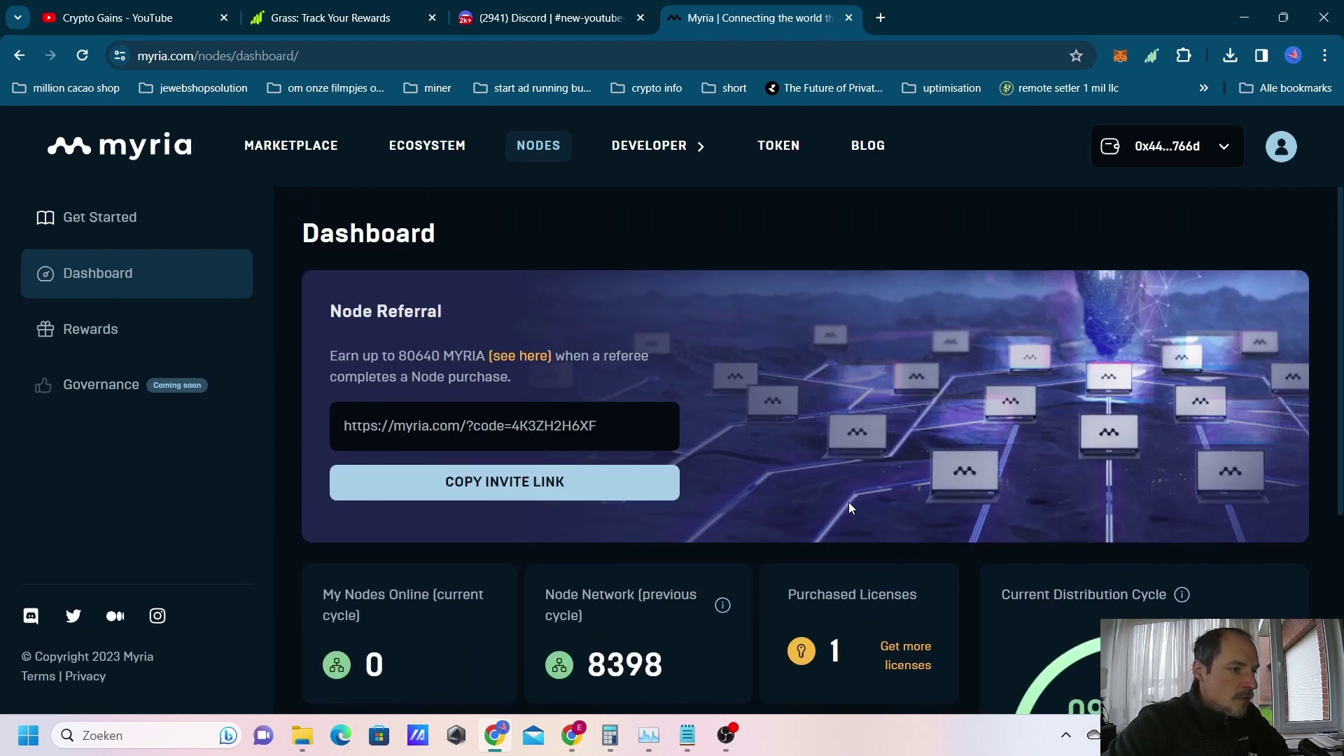
scroll(850, 507, down, 4)
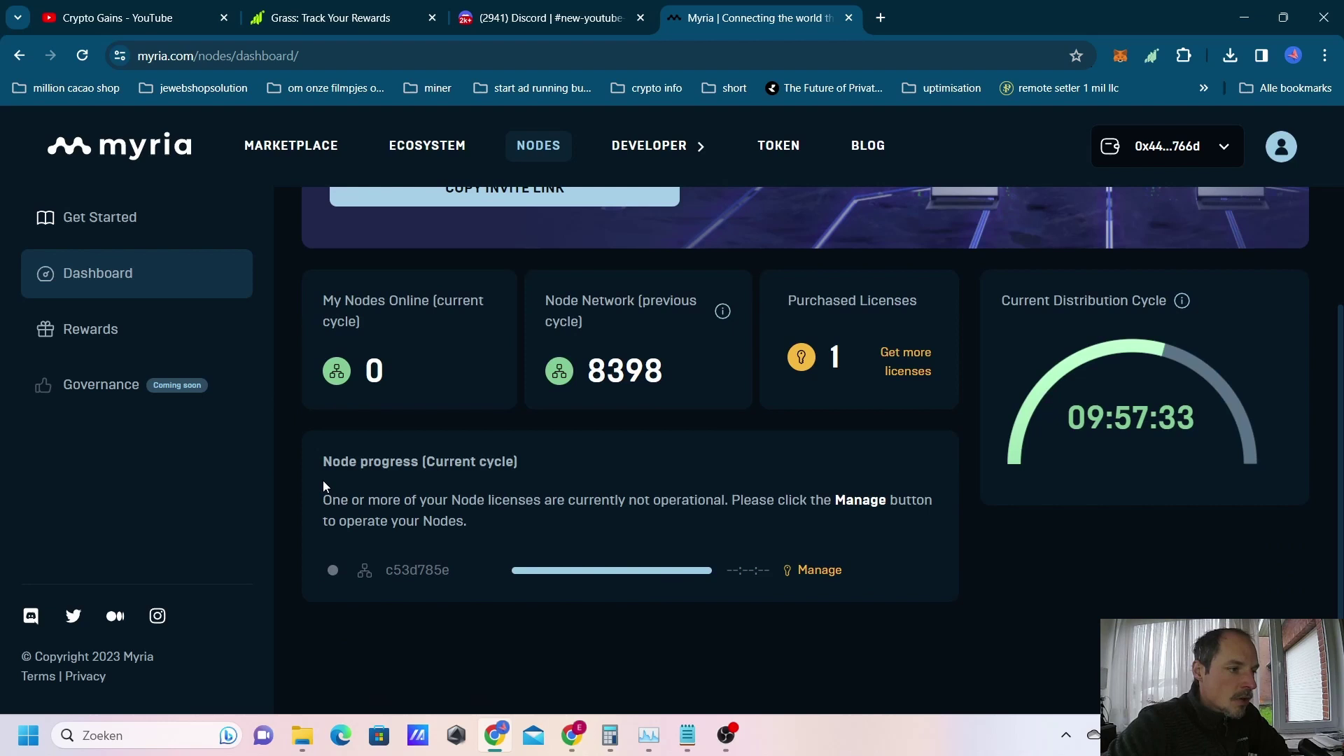
scroll(323, 485, up, 1)
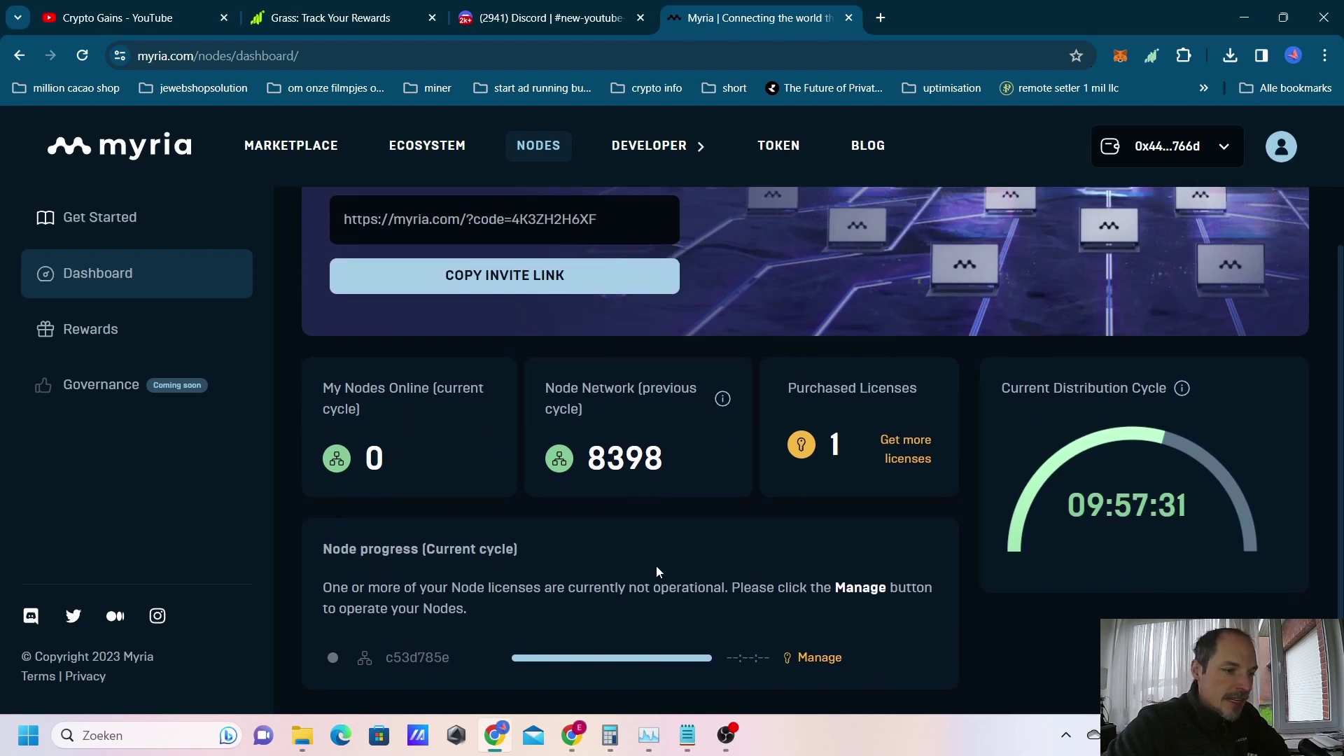
Step: Check the API-key-in-use message in Manage Node API Key, close it, and open Get Started
click(805, 656)
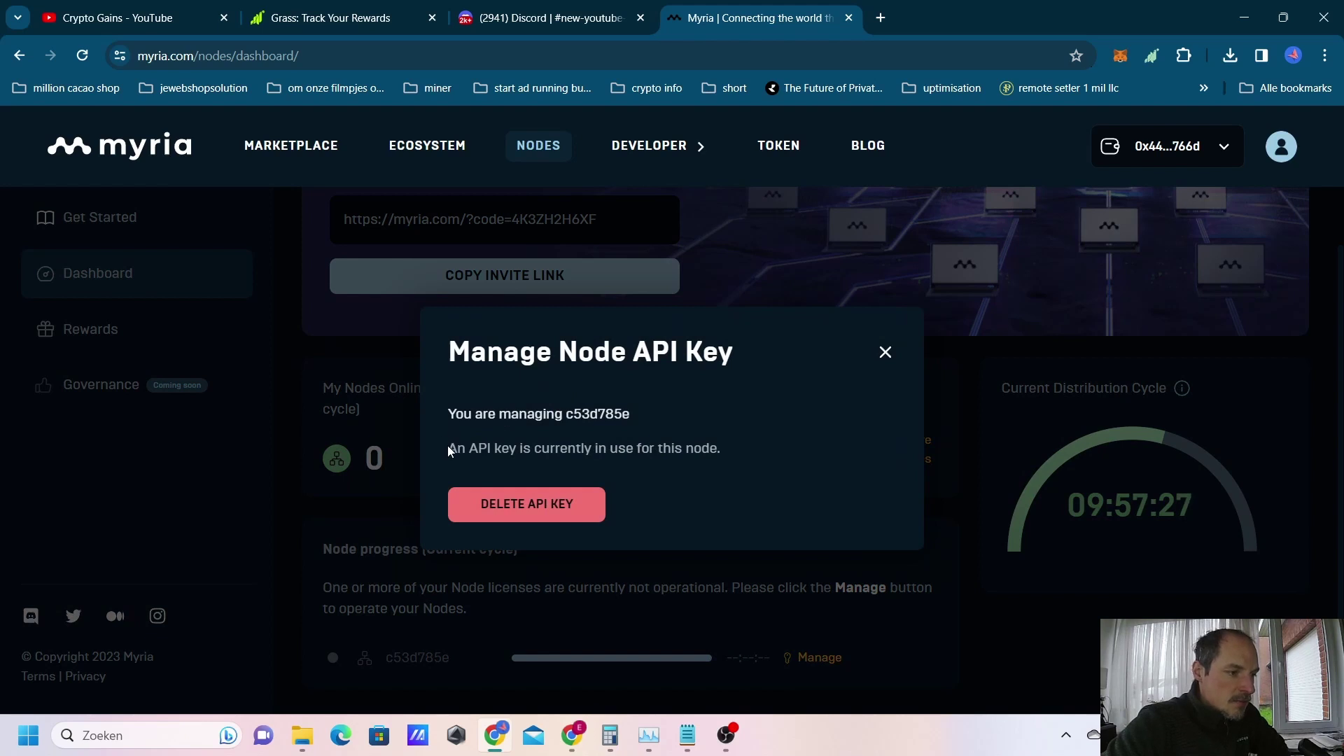
drag(448, 445, 786, 459)
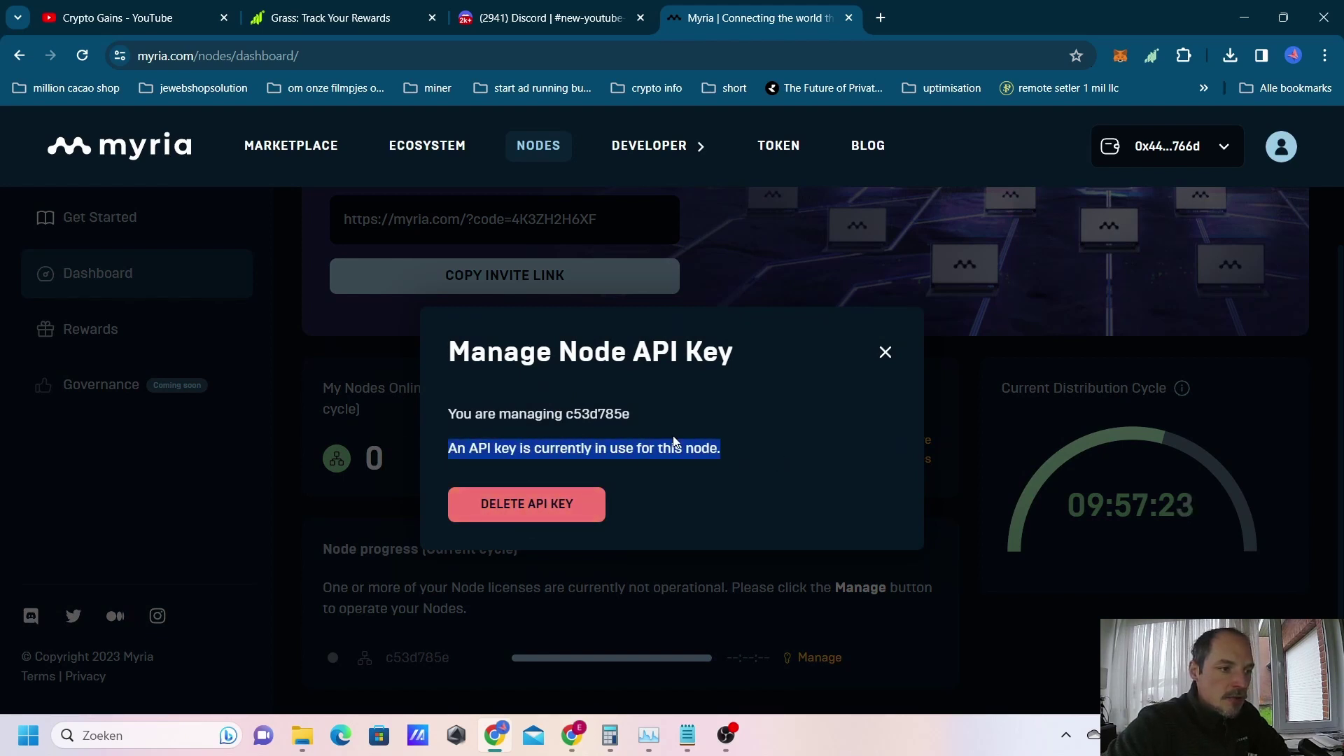
click(837, 468)
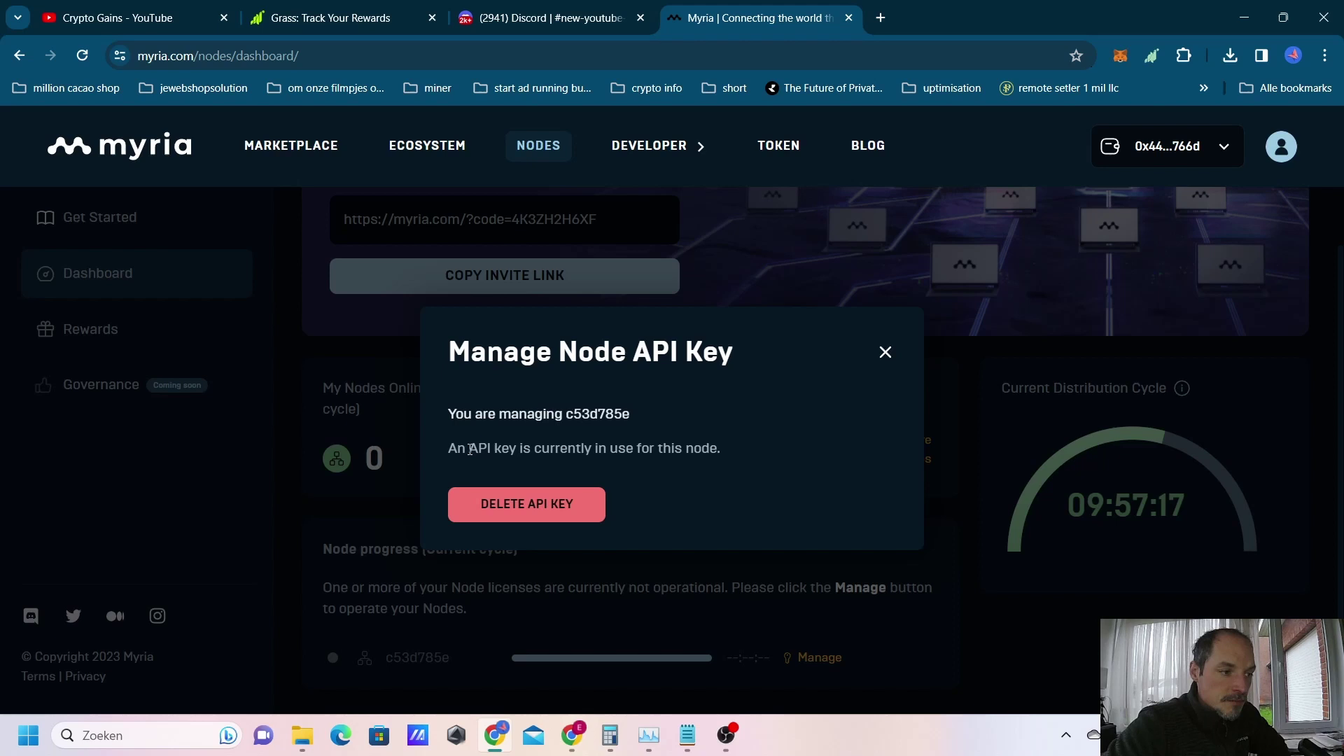
drag(471, 450, 735, 454)
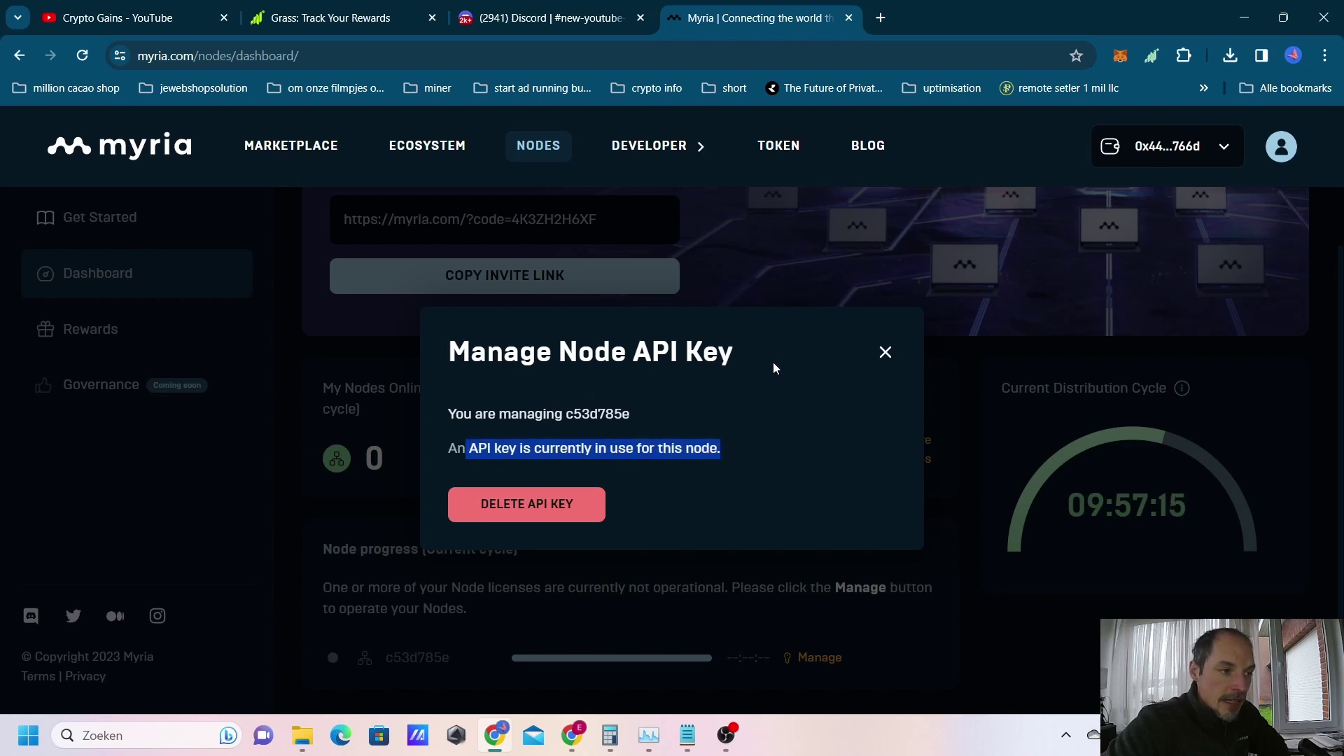
click(885, 352)
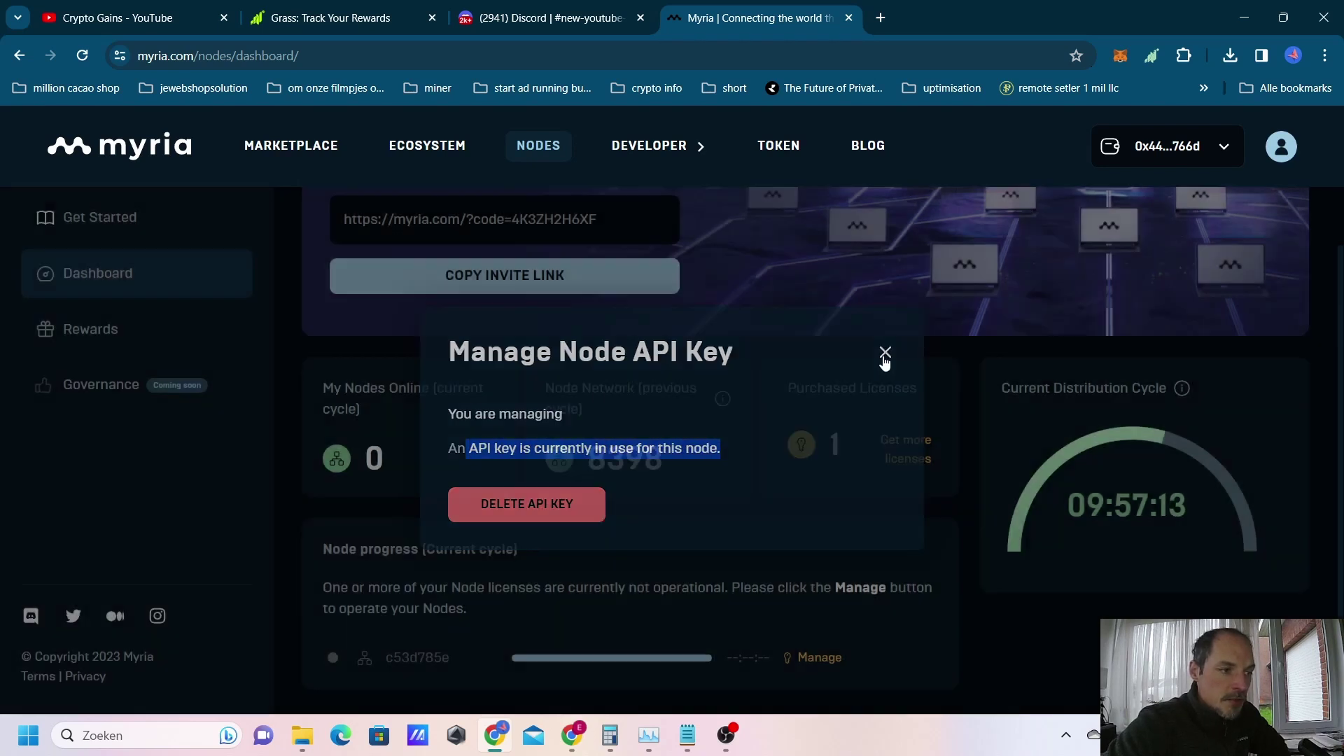
click(101, 214)
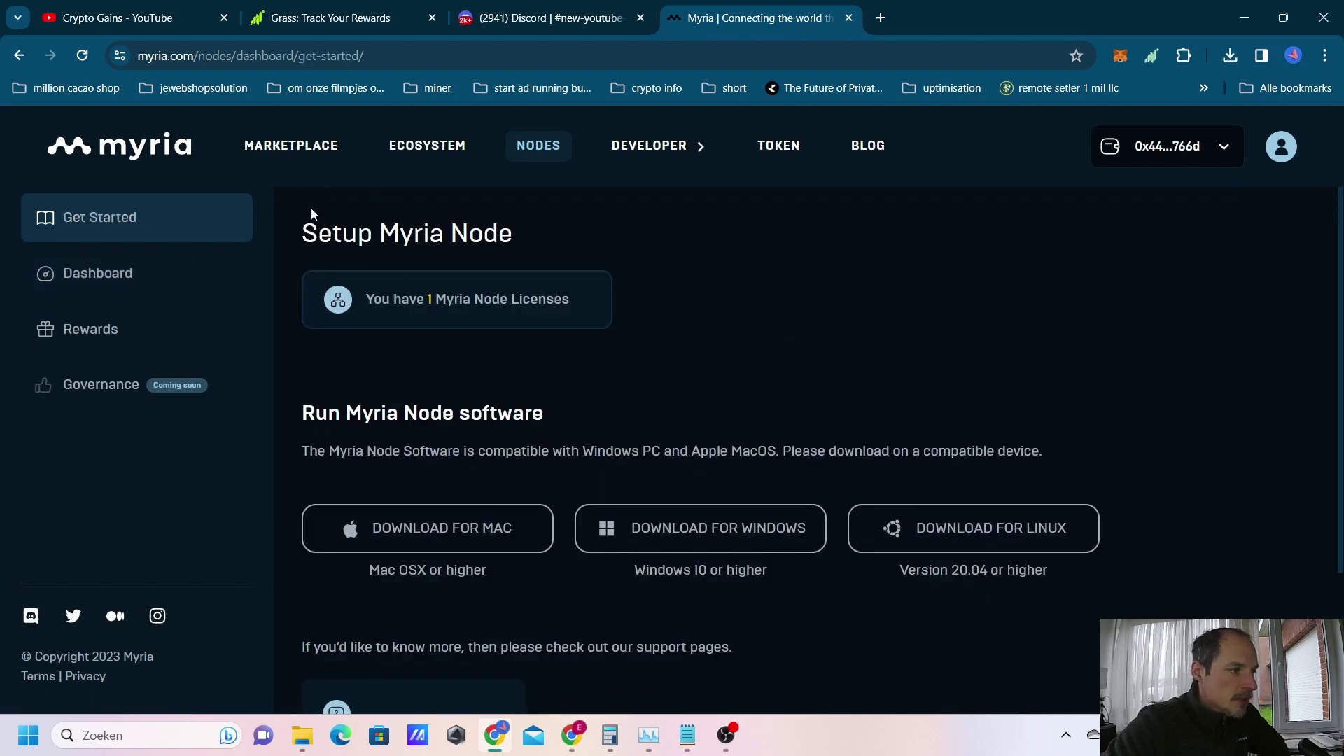
Step: Go from the Setup Myria Node page back to the node Dashboard
drag(294, 238, 609, 254)
scroll(633, 423, down, 1)
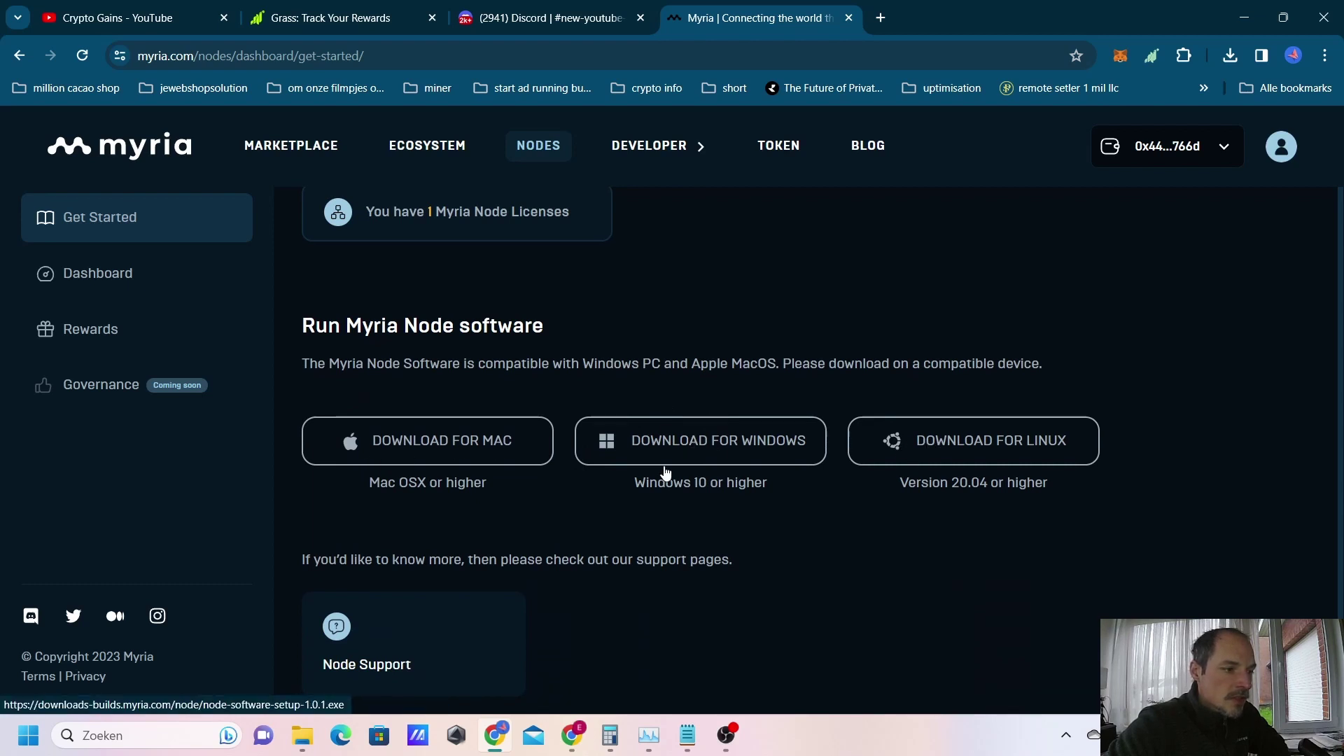
scroll(458, 399, up, 1)
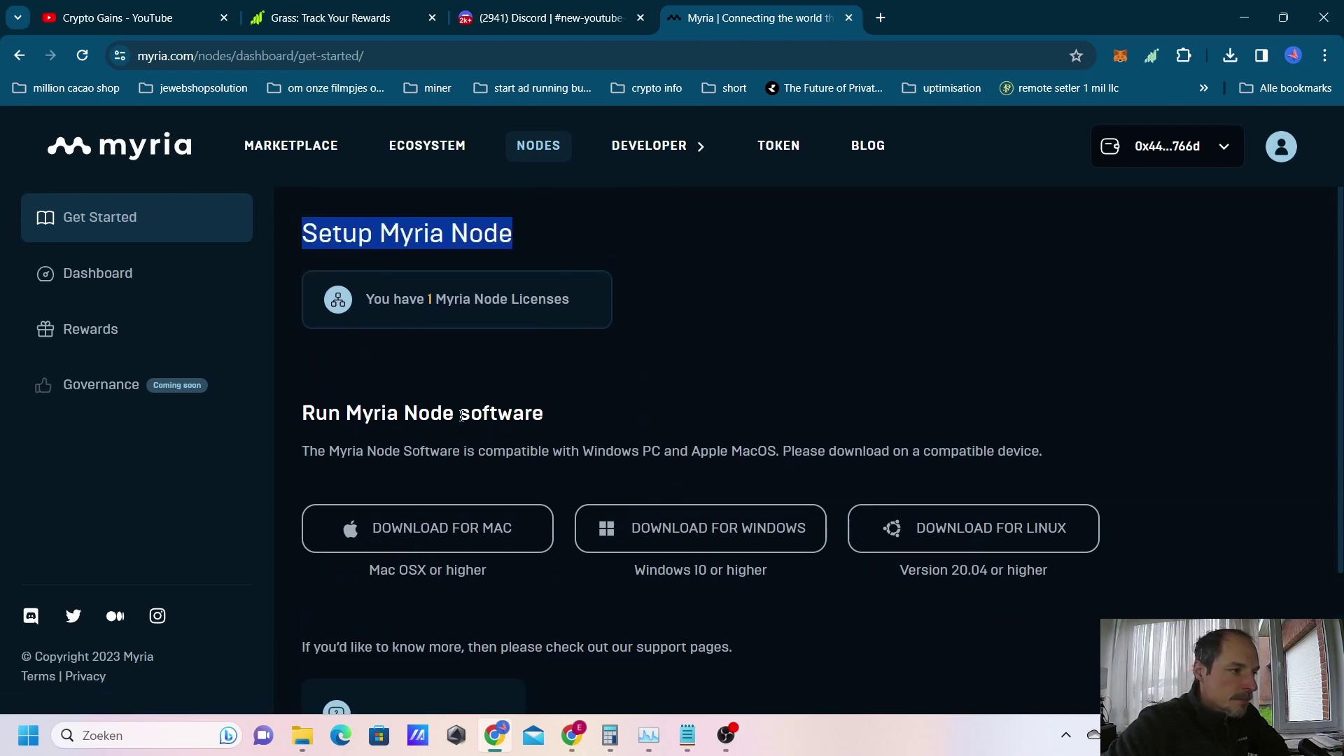
click(682, 460)
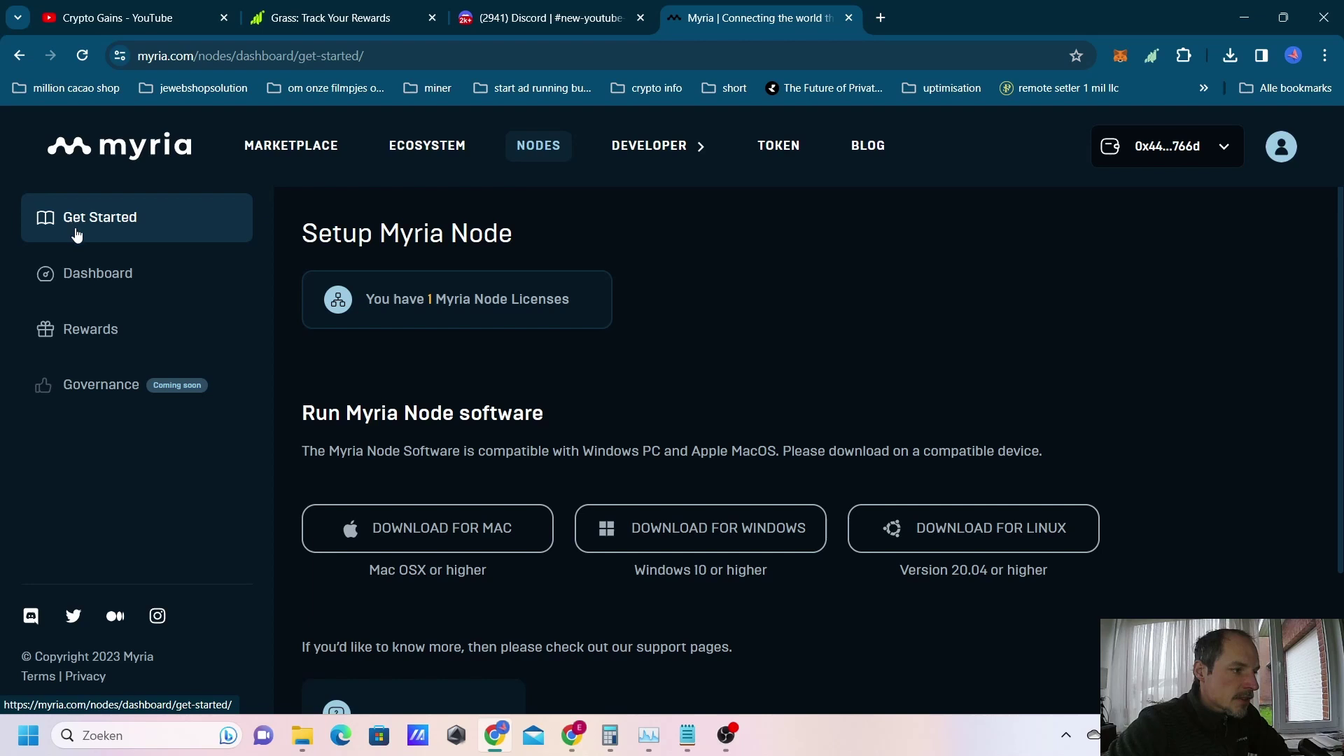
click(97, 287)
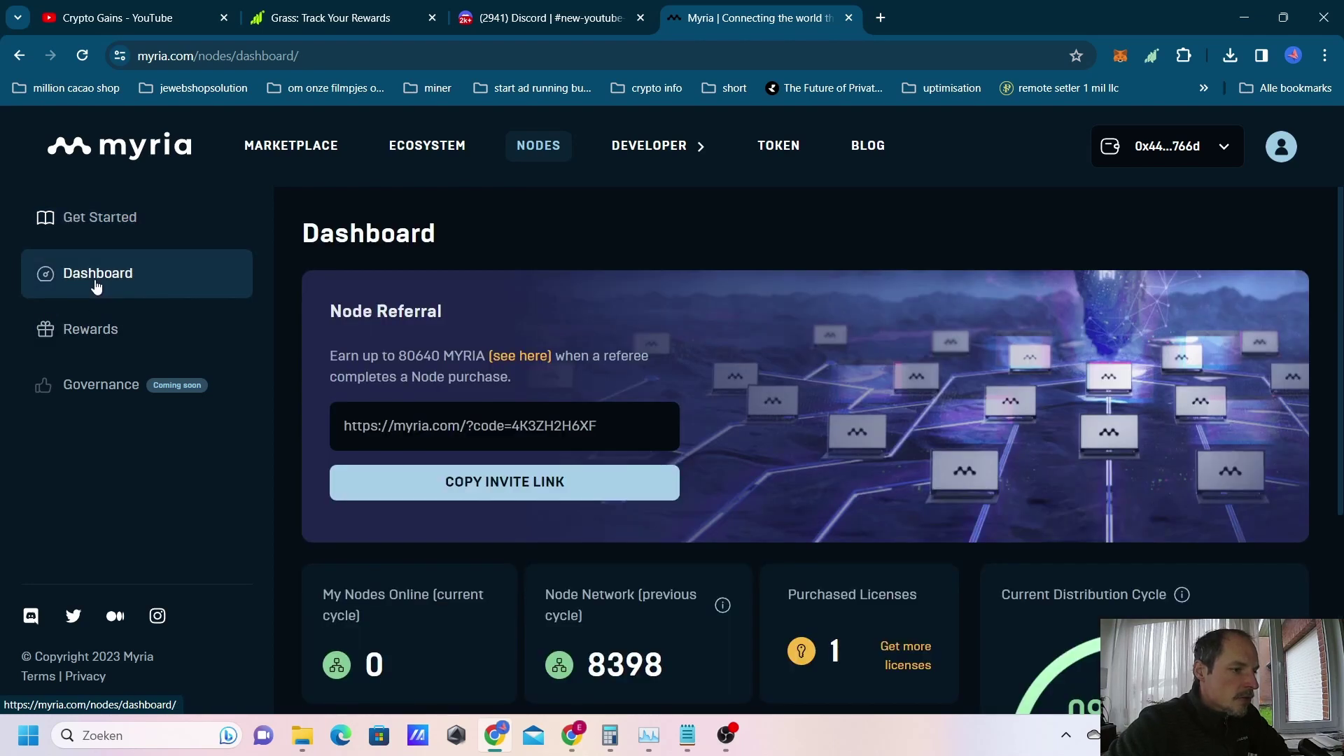
Step: Note the licences-not-operational warning, open and close the API key dialog, and minimize Chrome
scroll(403, 437, down, 3)
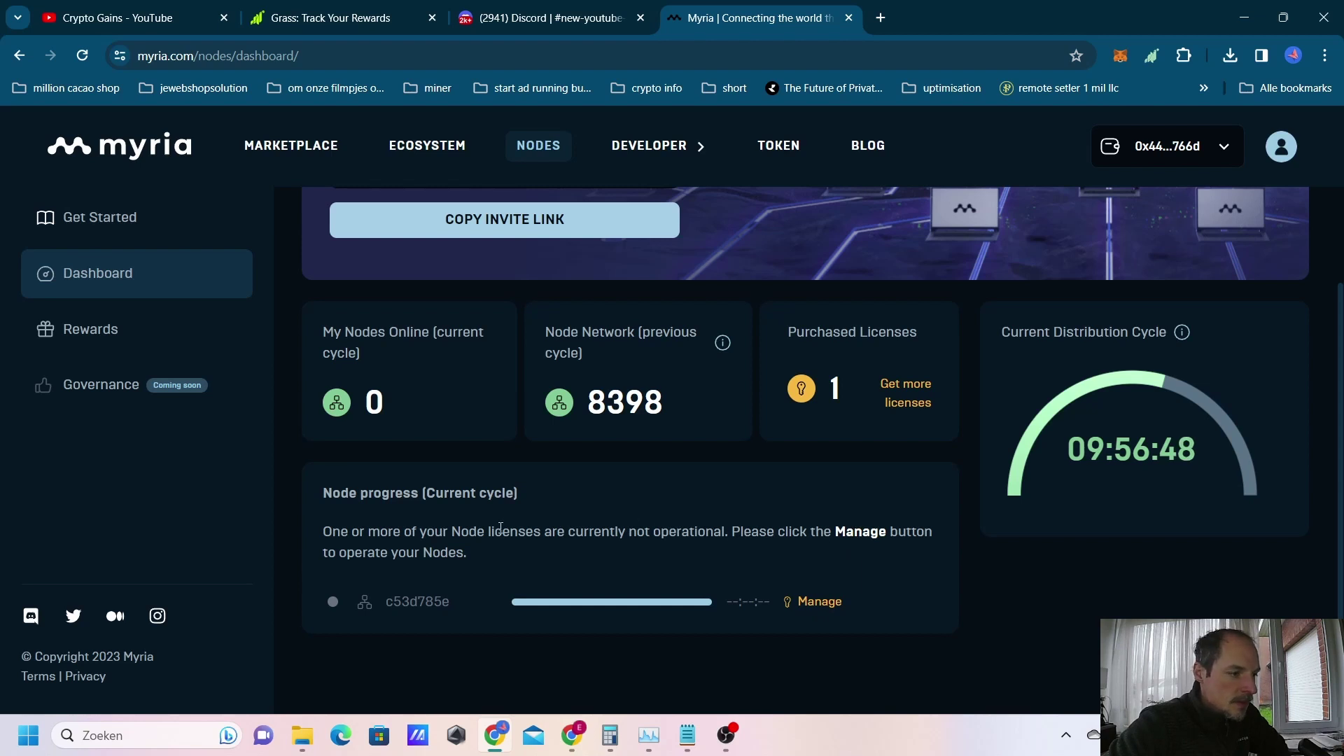
drag(323, 533, 731, 529)
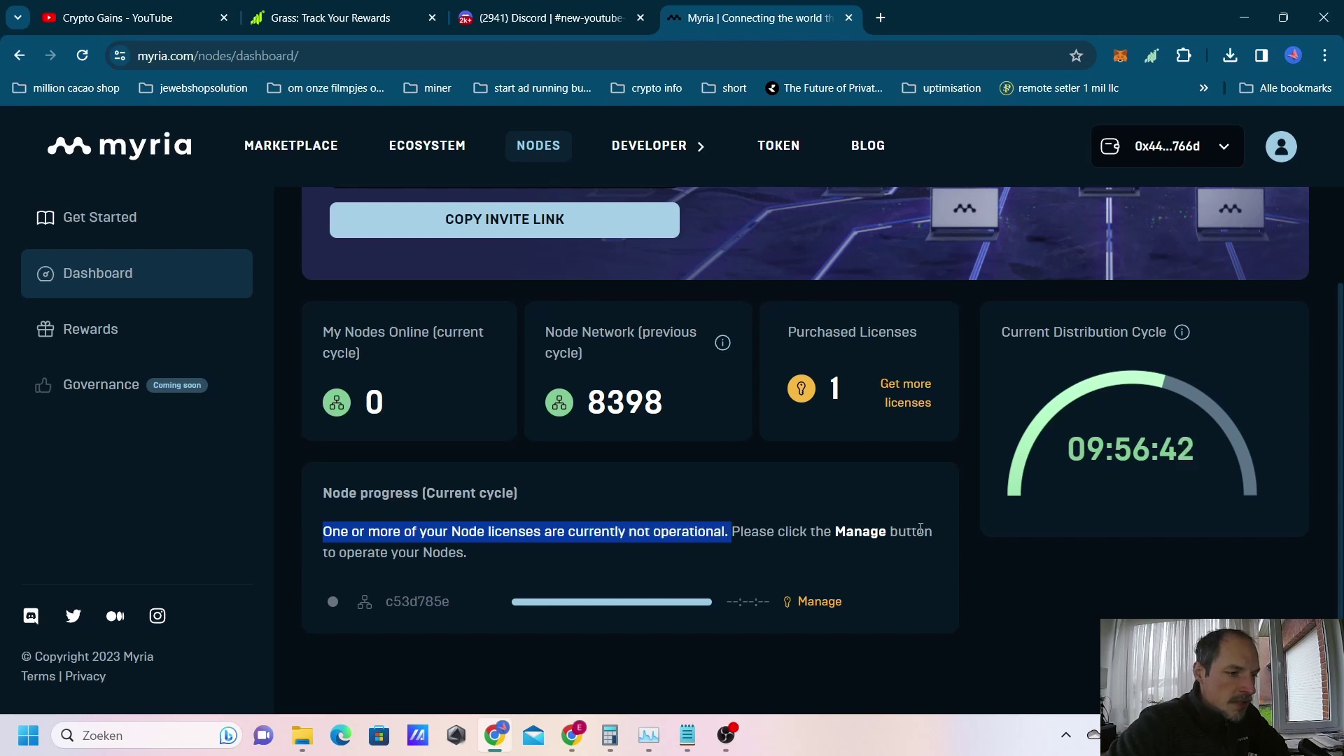
drag(328, 553, 466, 553)
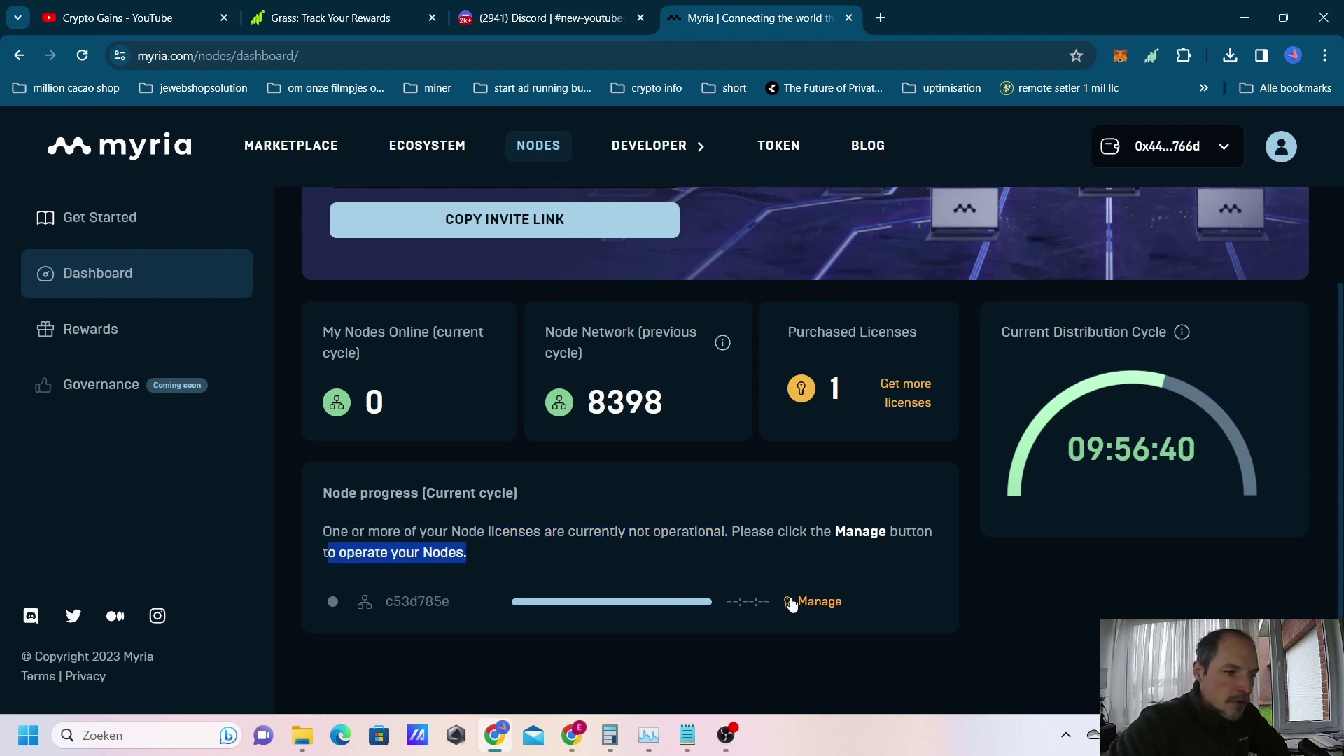
click(812, 602)
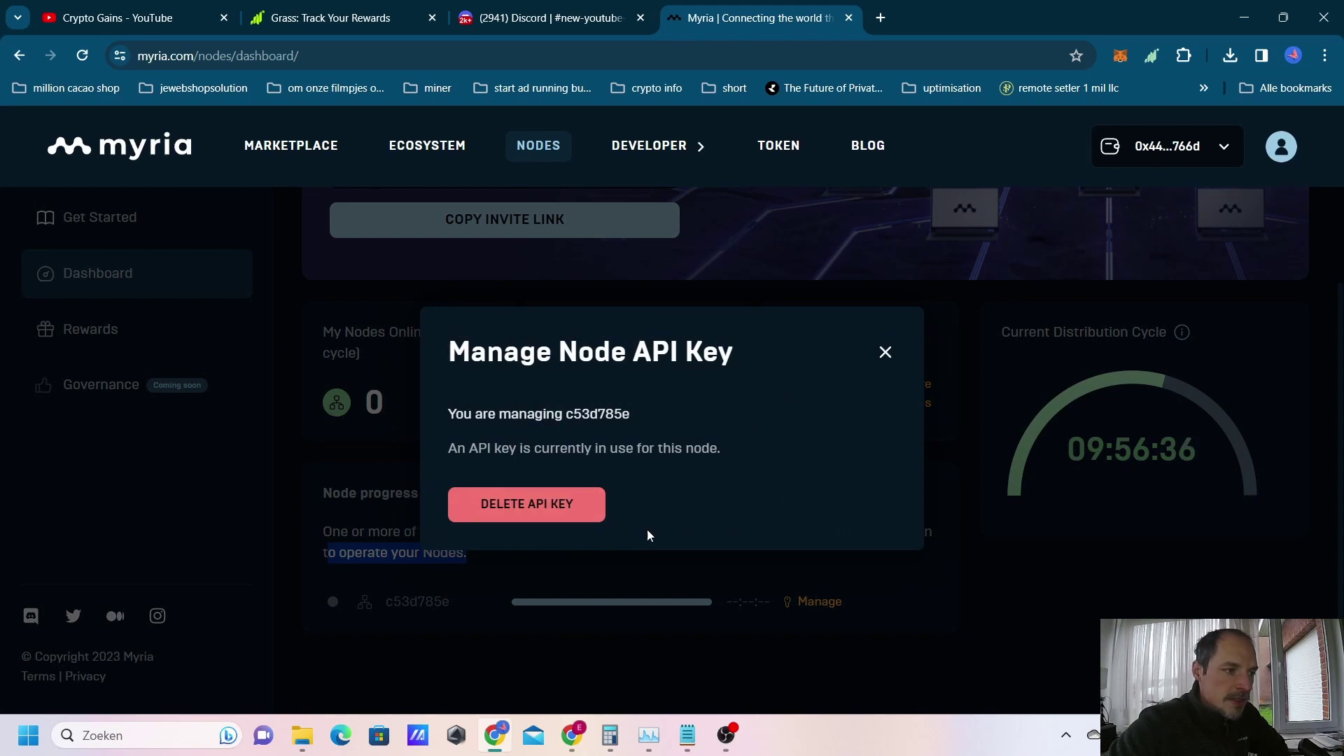
click(887, 355)
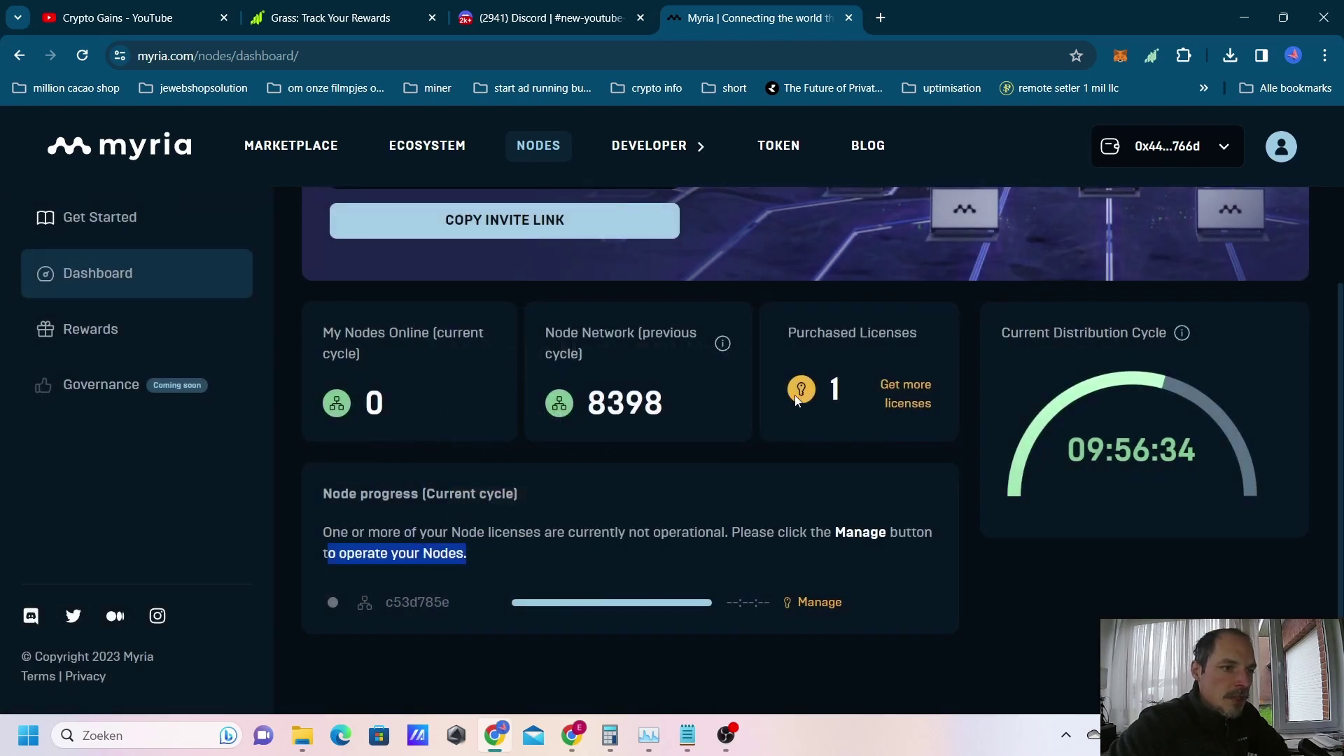
scroll(762, 369, up, 3)
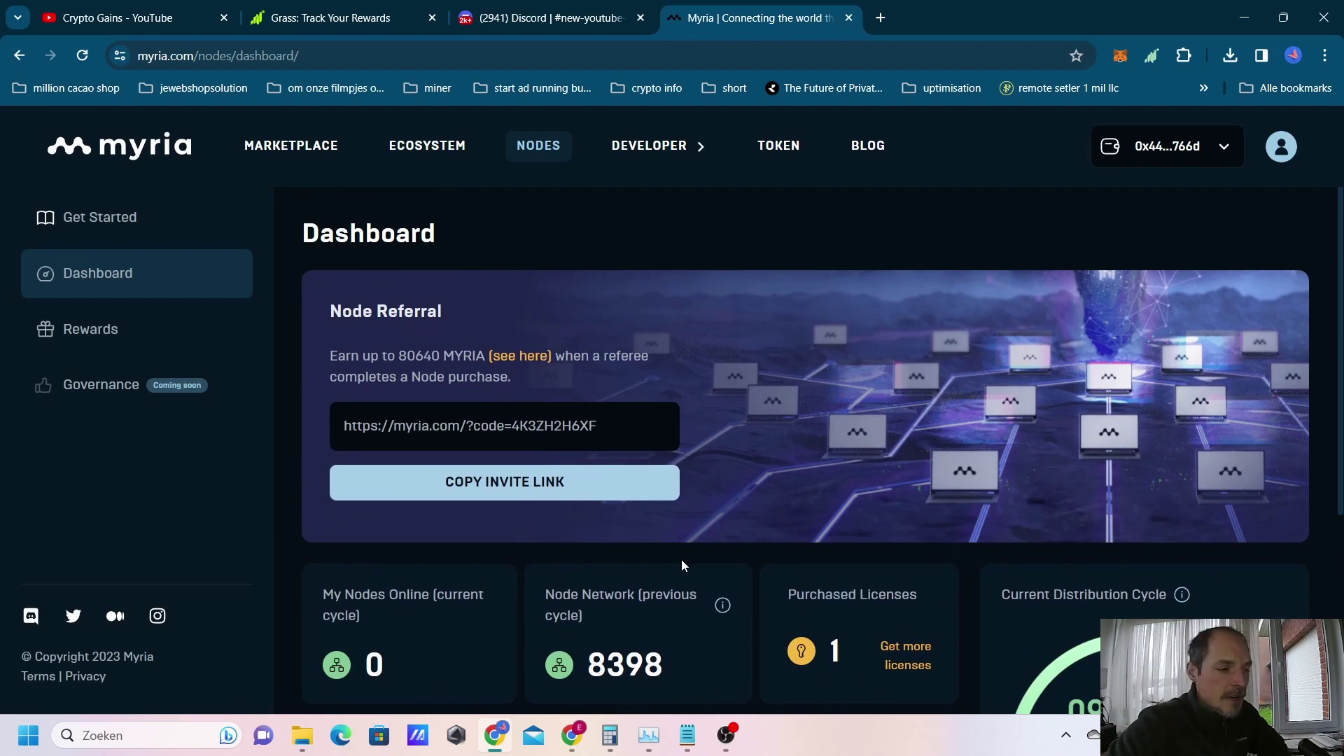
click(1244, 17)
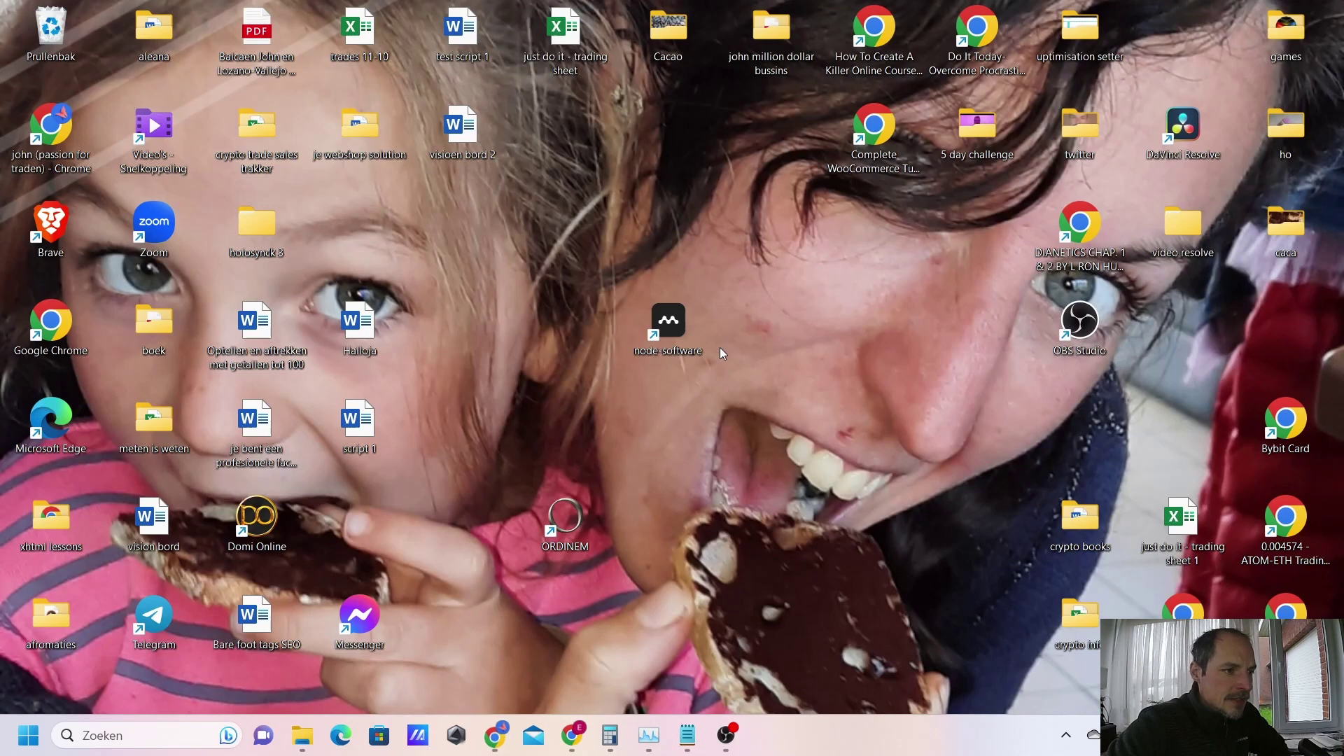
Step: Launch Myria Node Software from its desktop shortcut and select the API key field
double_click(666, 332)
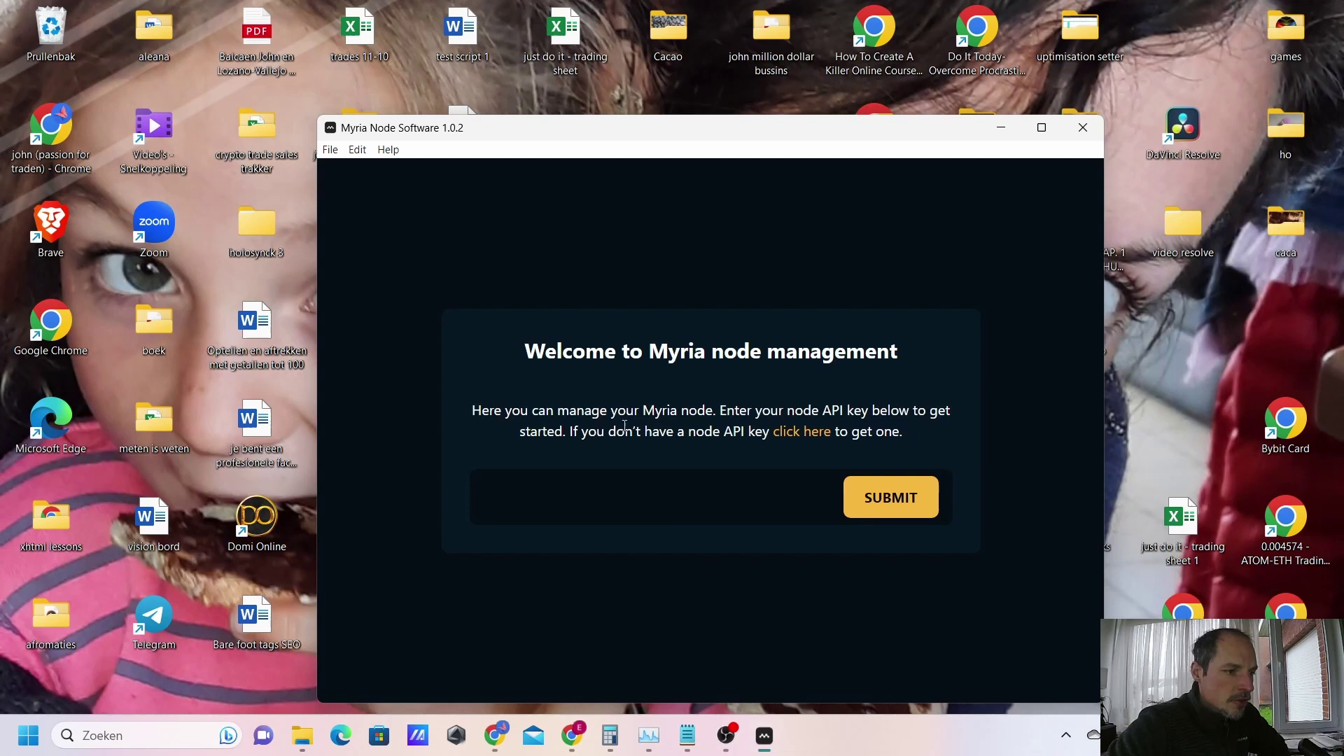
click(548, 489)
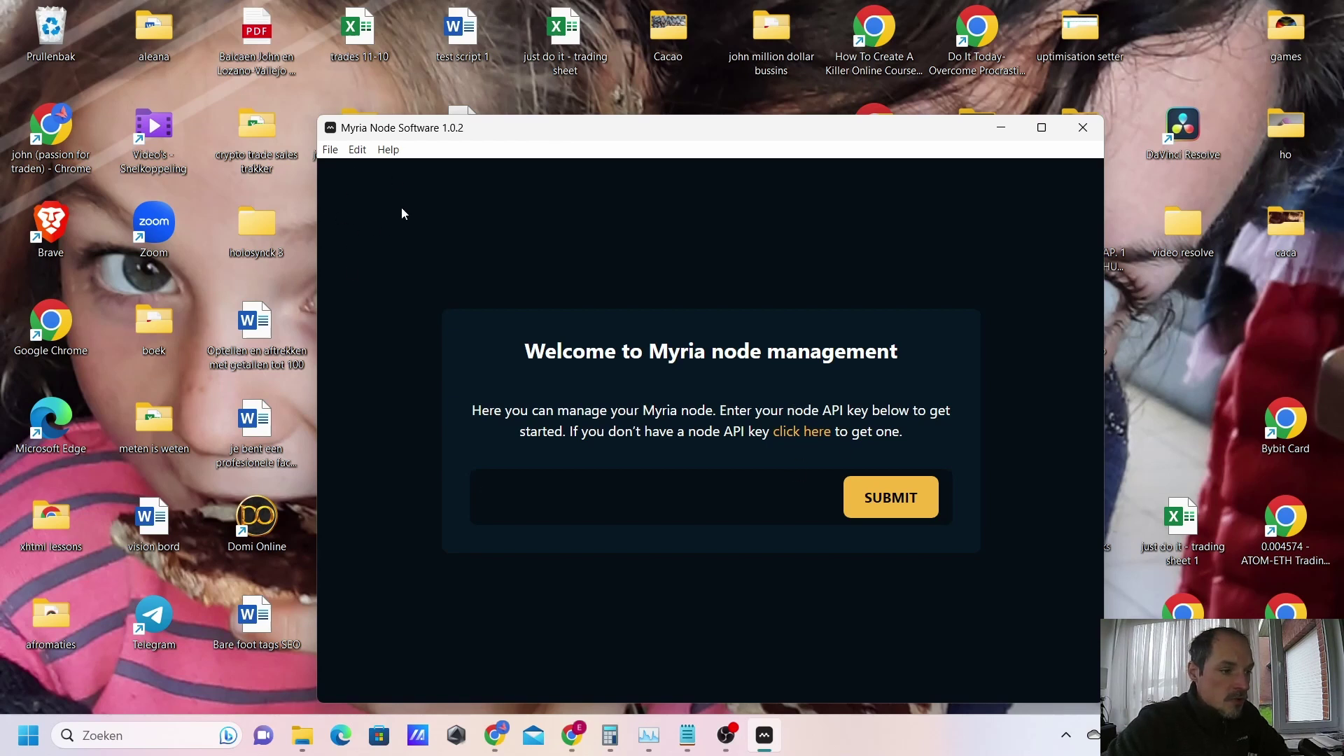
mouse_move(728, 746)
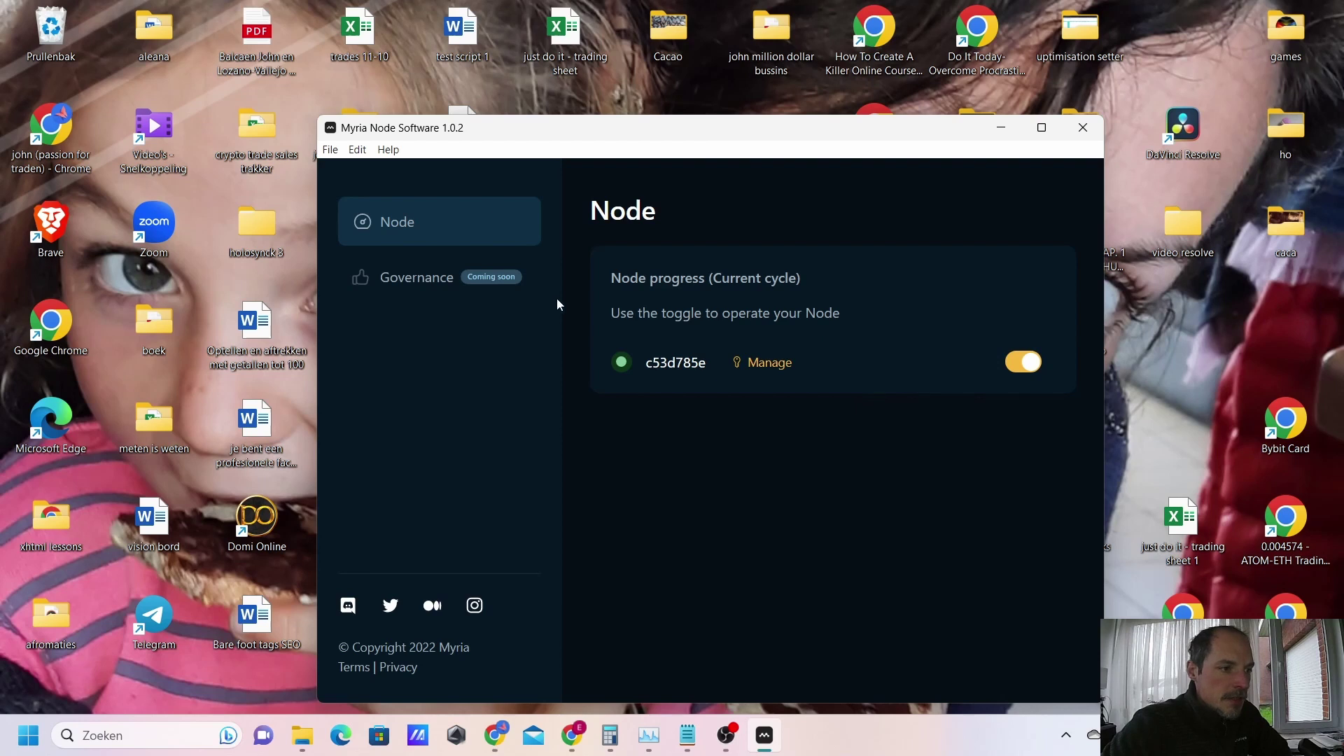
Step: Verify the Node progress section and its toggle instruction showing the node switched on
drag(607, 279, 813, 279)
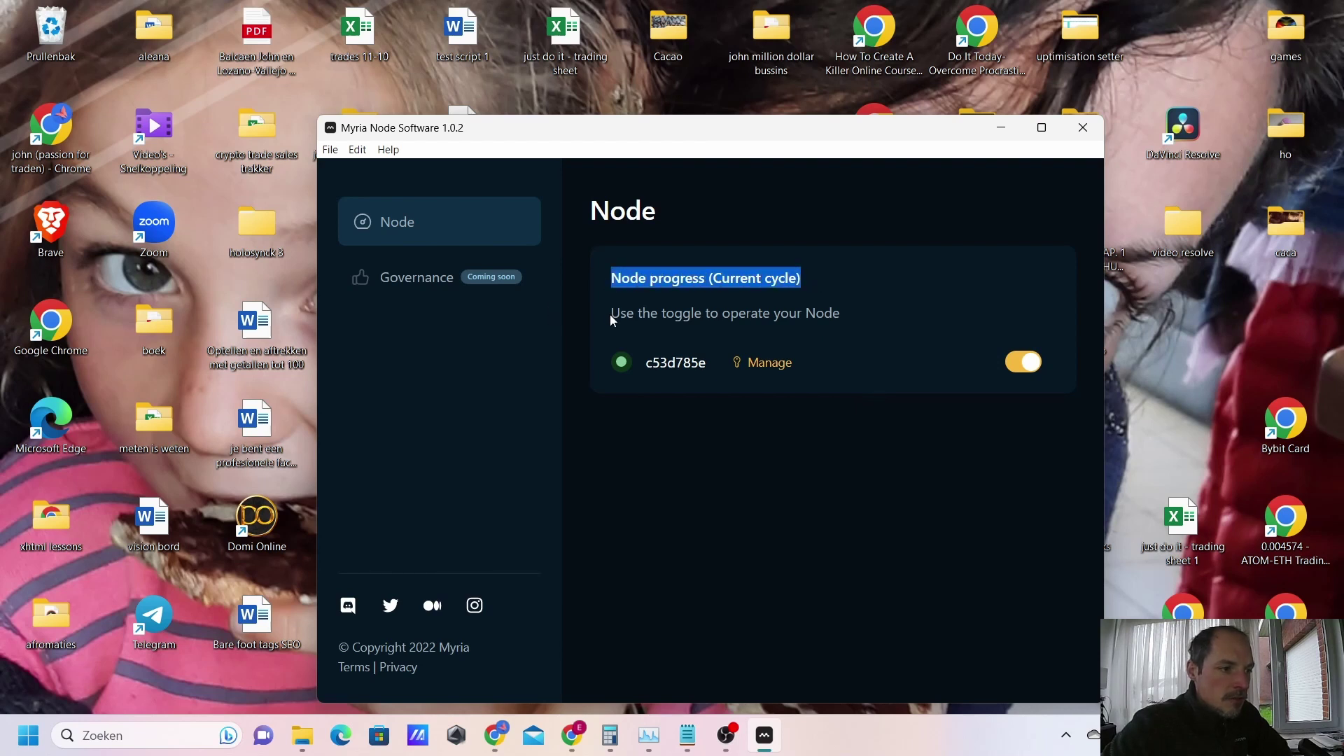
drag(610, 314, 652, 315)
drag(725, 316, 846, 317)
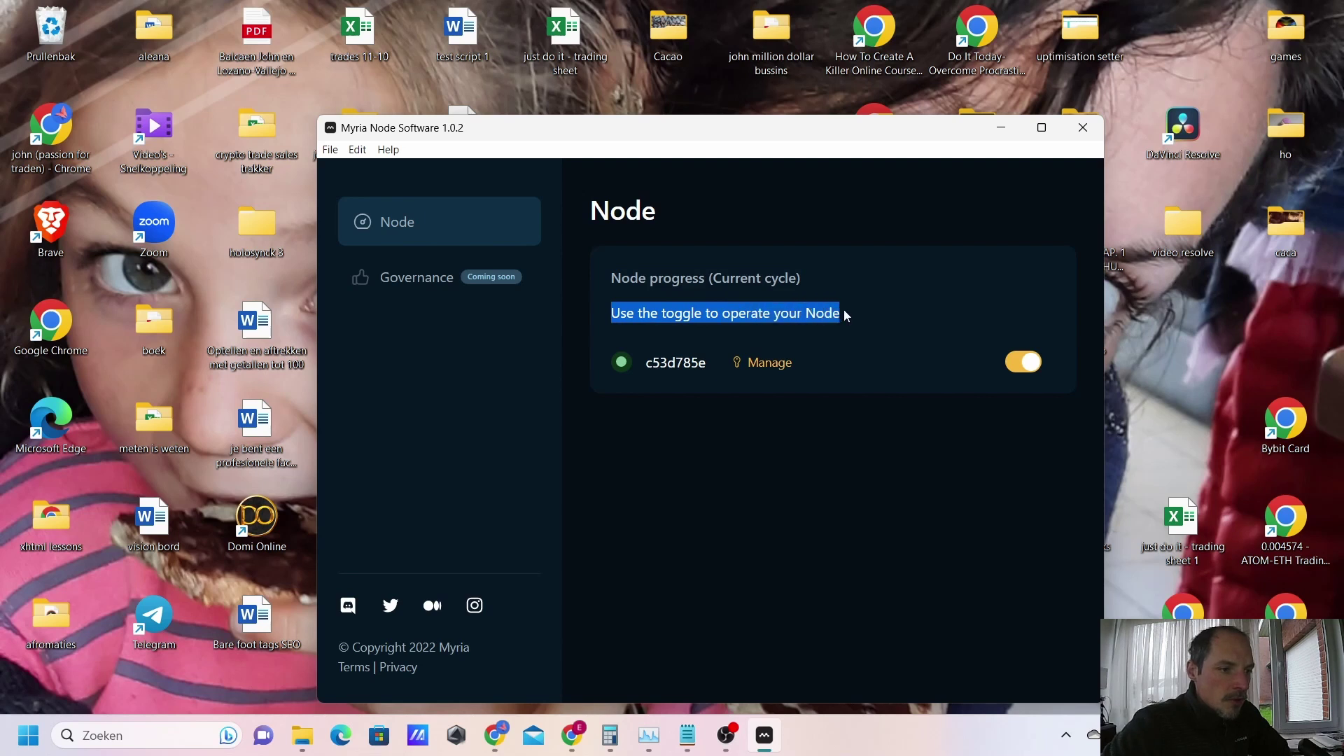
click(460, 326)
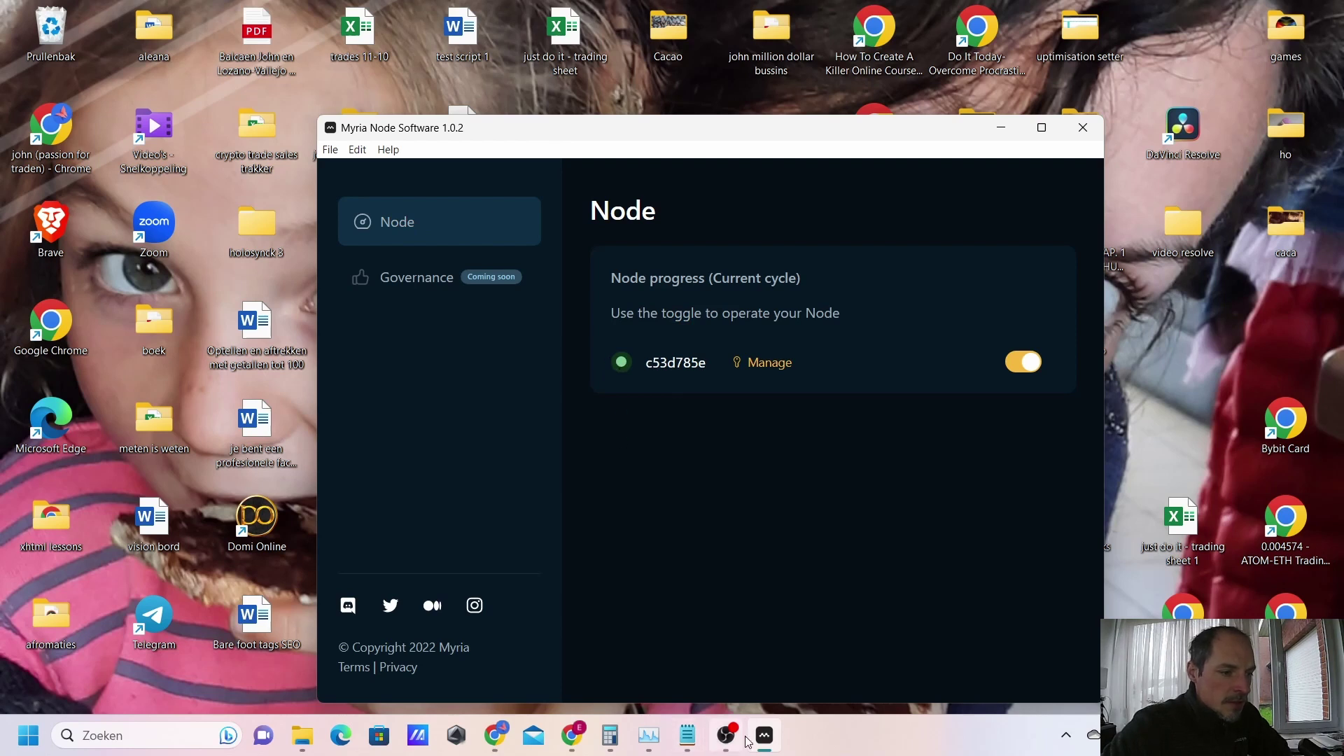
Step: Return to the Chrome dashboard showing 0 nodes online and reload it with F5
click(495, 734)
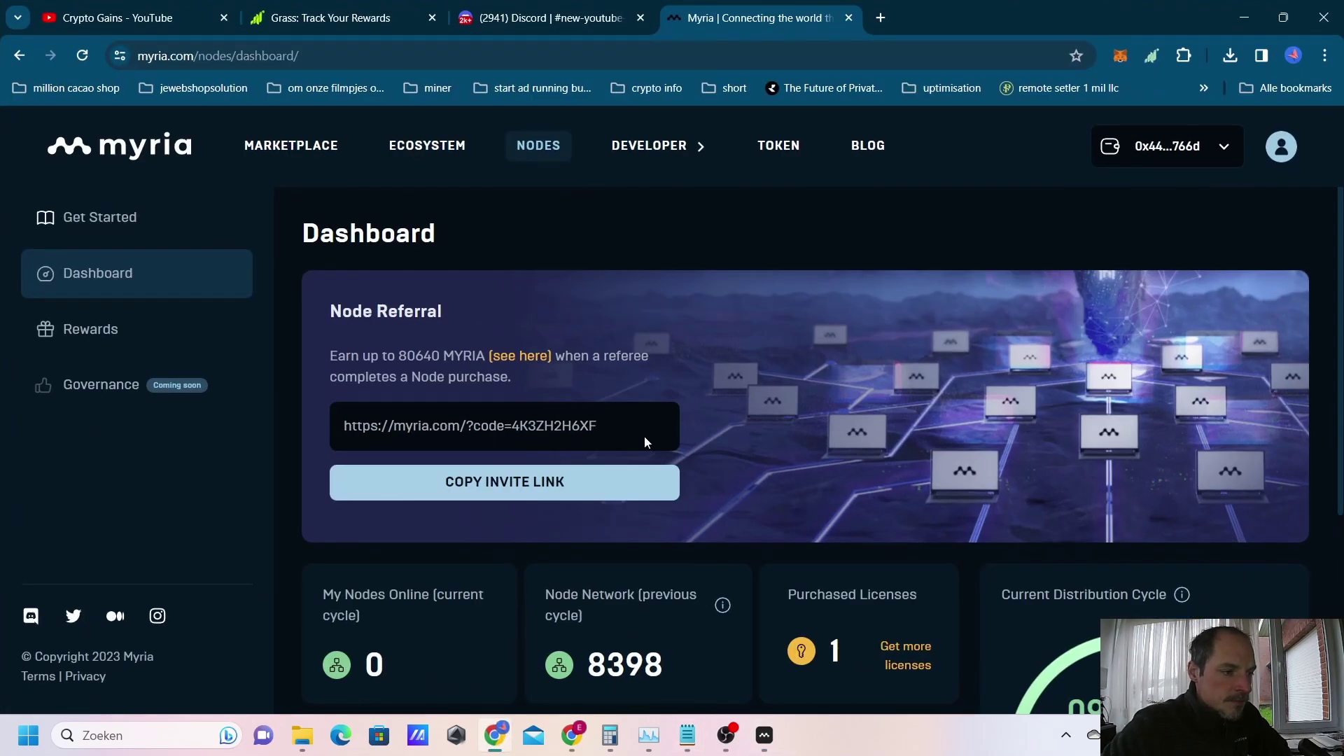
scroll(641, 436, down, 1)
click(731, 474)
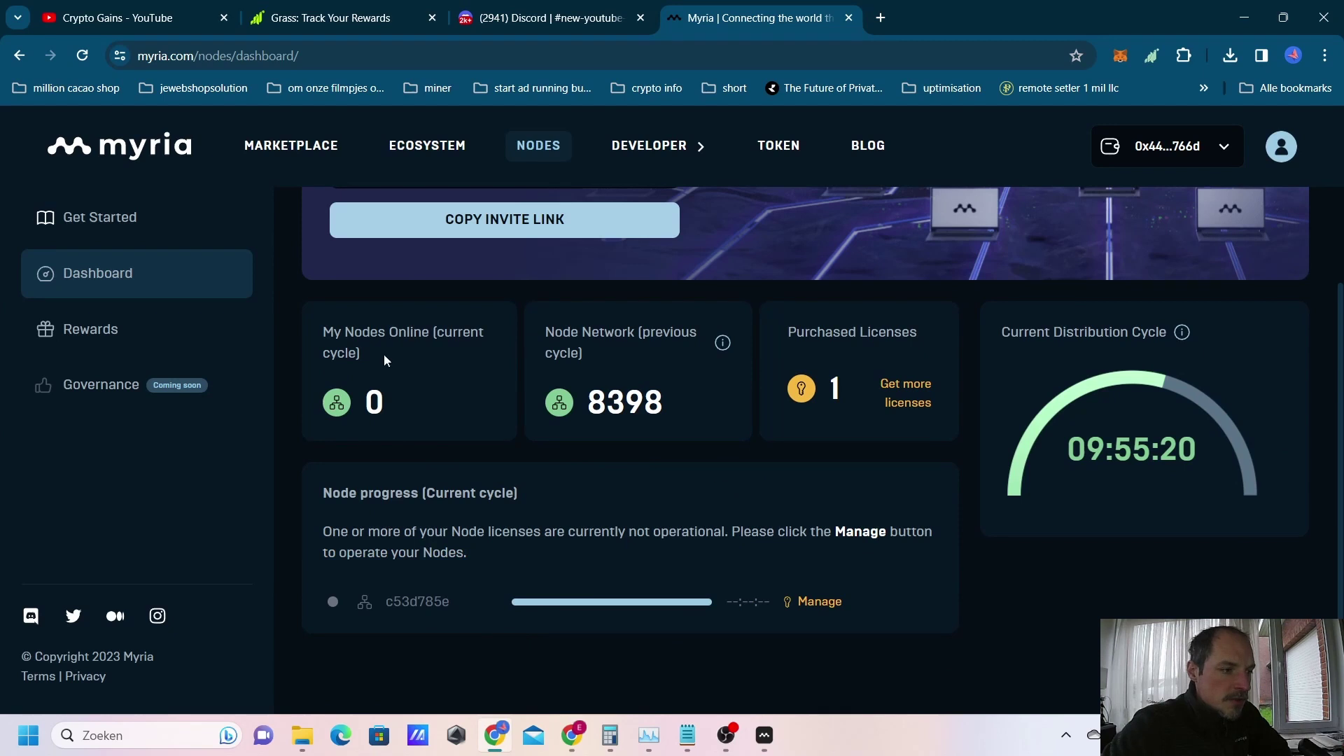
double_click(375, 402)
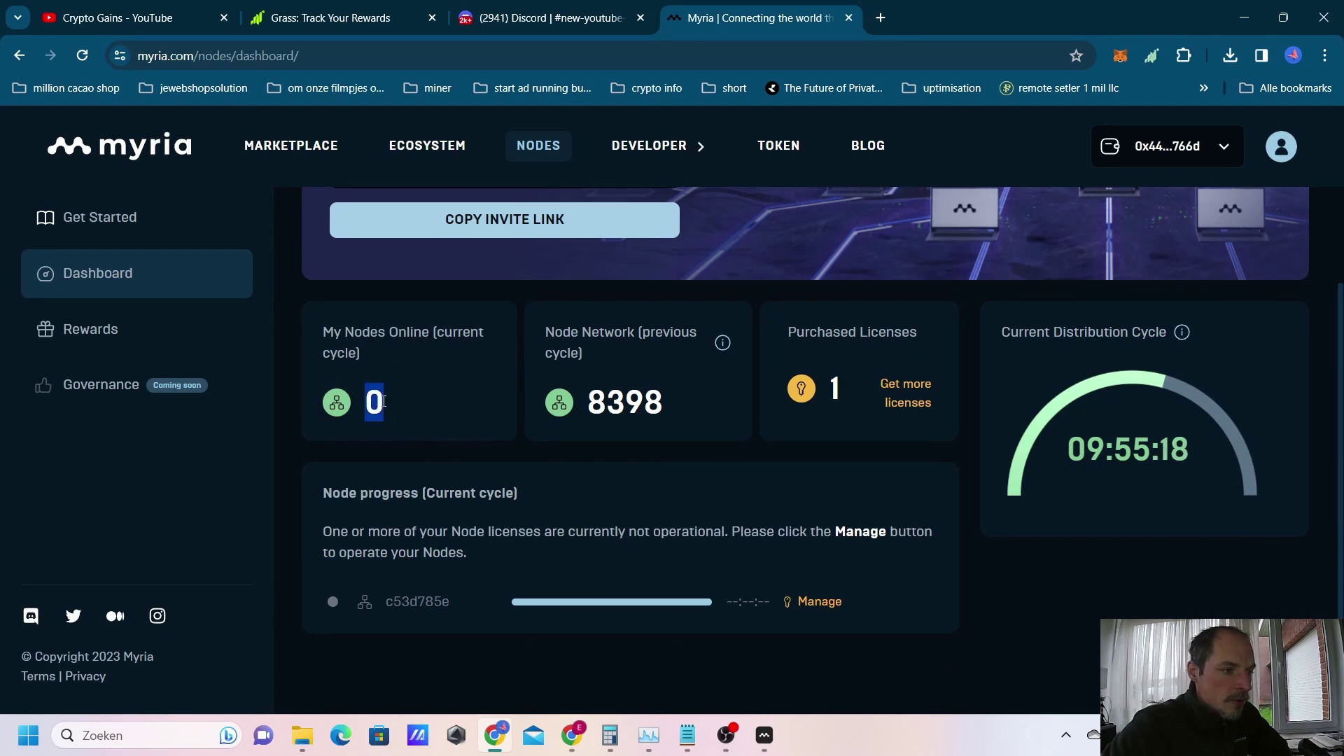
key(F5)
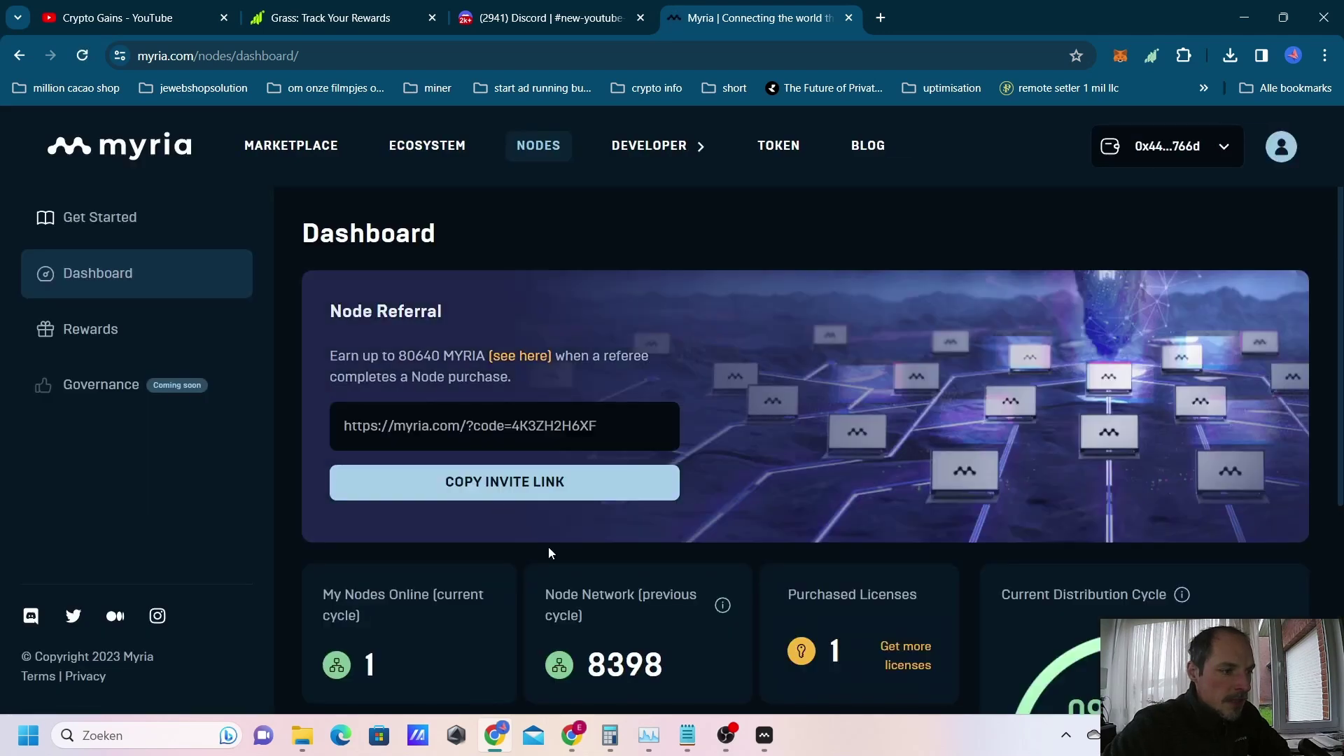
Step: Confirm 1 node online, match node c53d785e in Node Software, then minimize the app
scroll(354, 417, down, 4)
drag(381, 356, 318, 357)
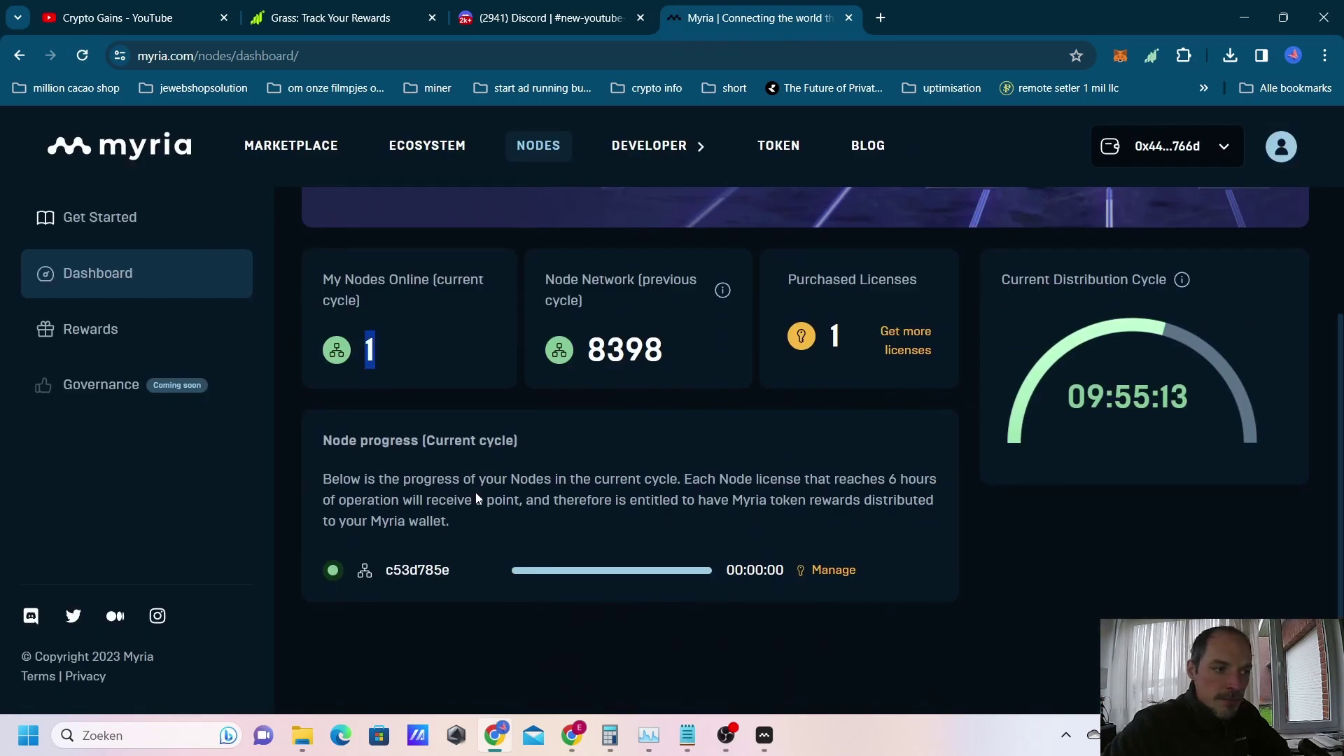
drag(387, 571, 459, 577)
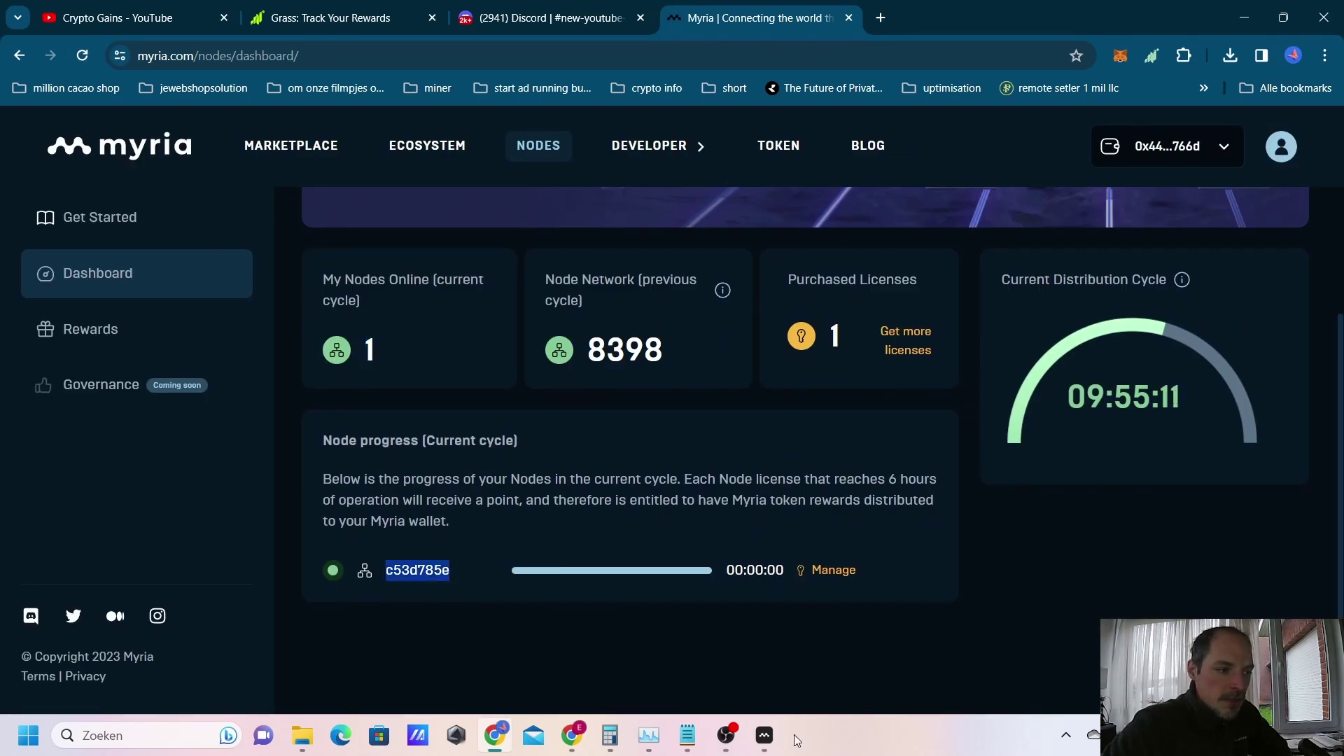
click(764, 735)
drag(645, 362, 707, 363)
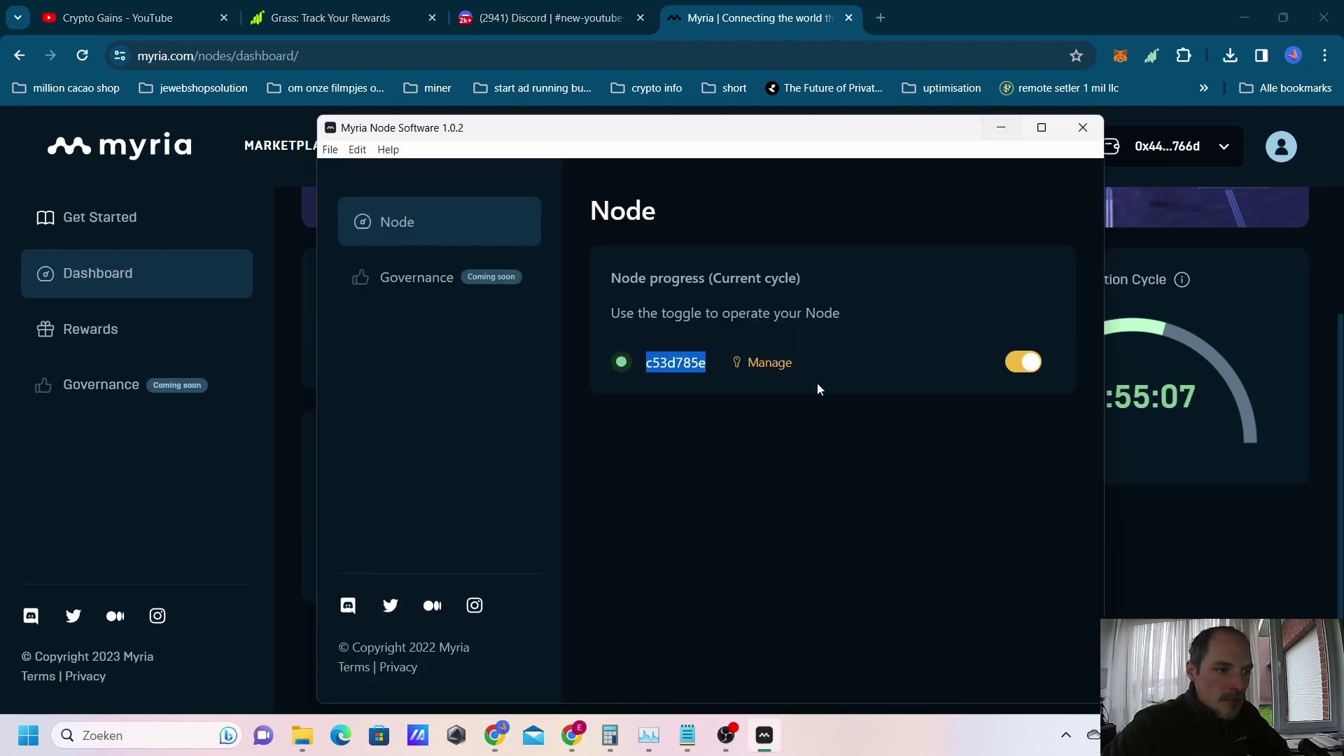
click(1001, 129)
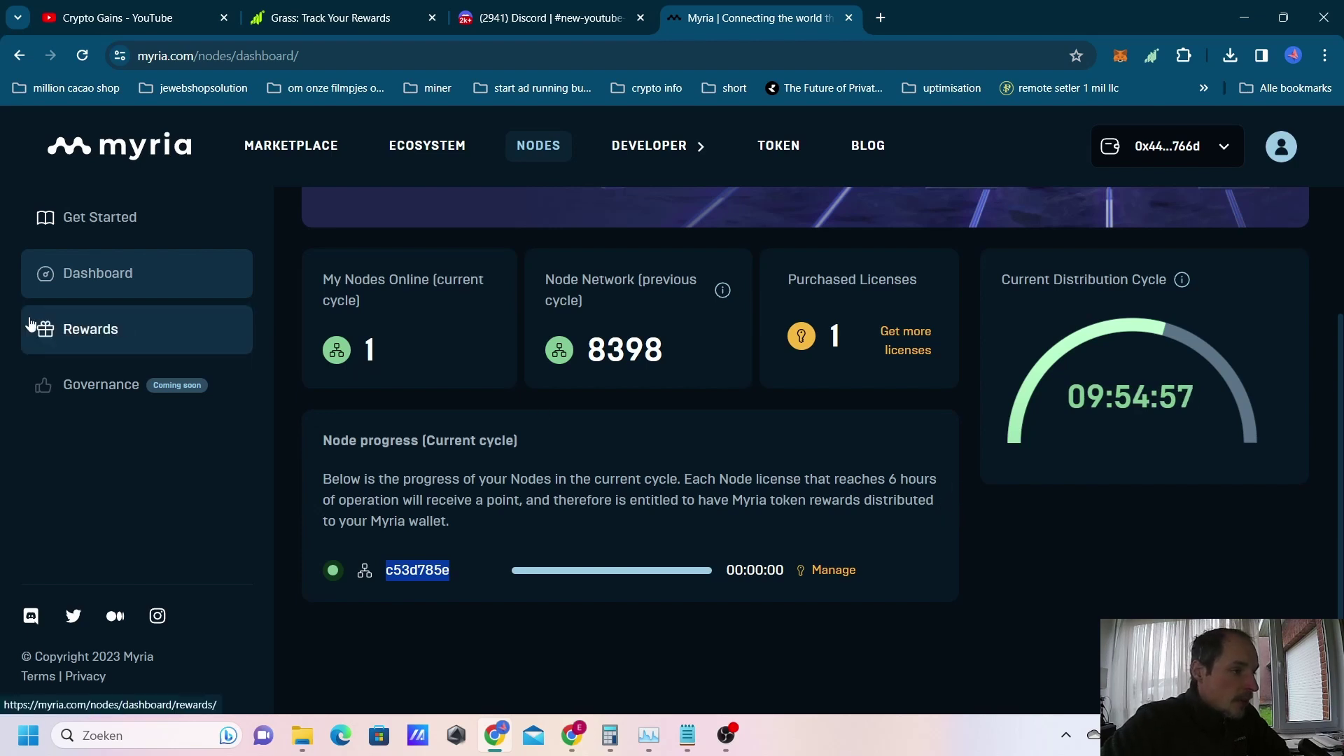
Step: Open the Rewards page and locate the Thu 14th Dec reward entry
click(78, 335)
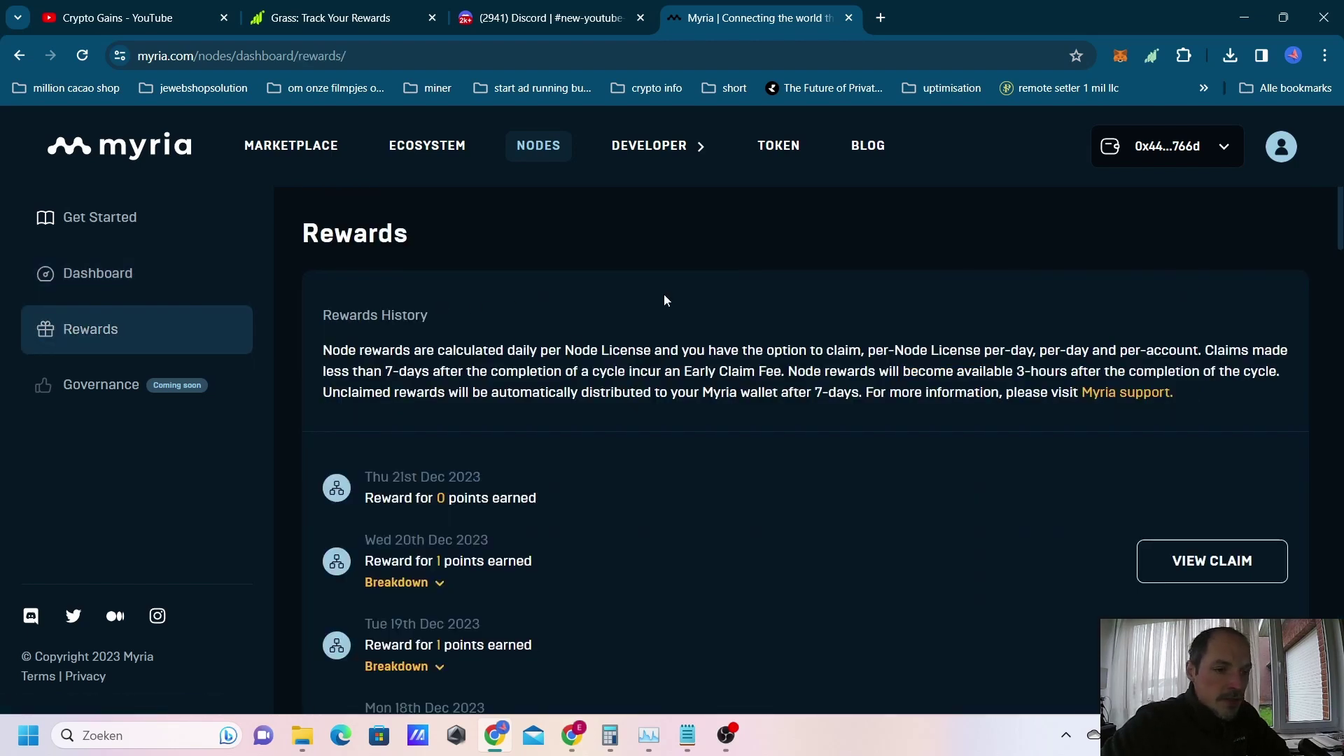
scroll(663, 294, down, 8)
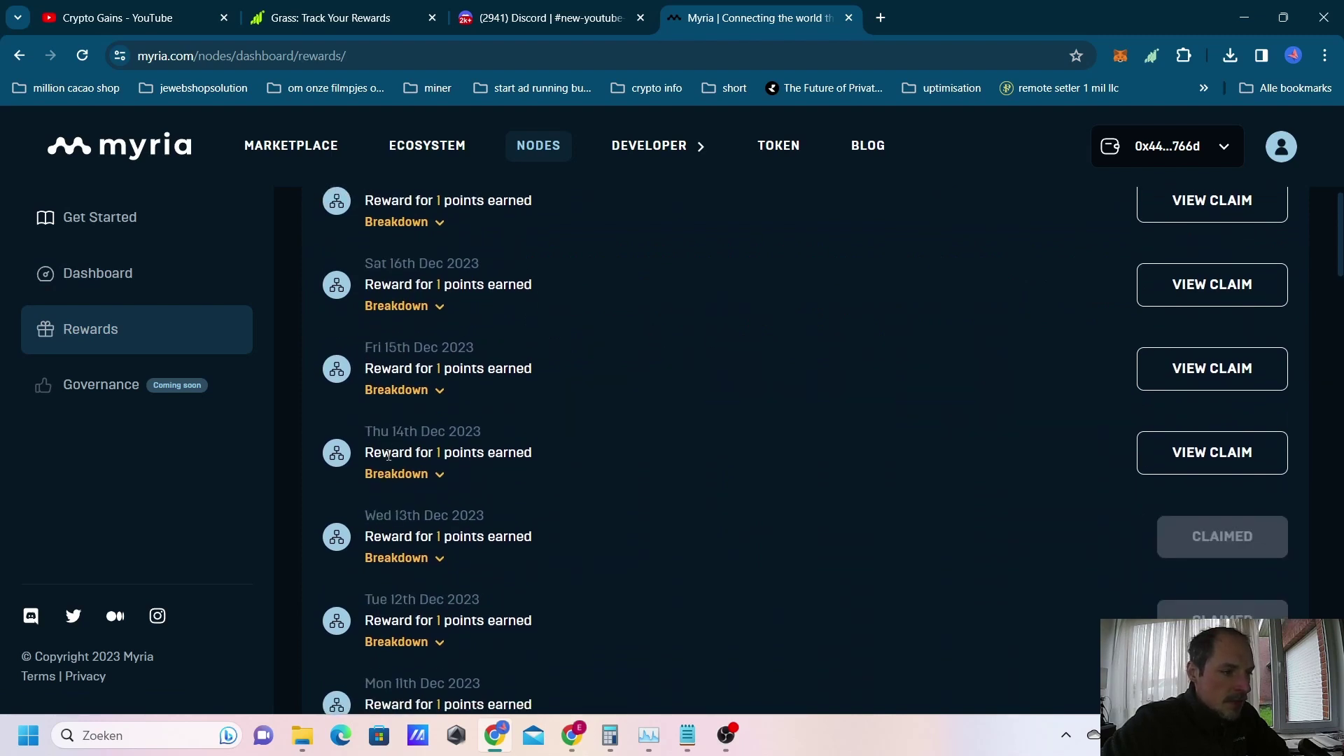
drag(373, 431, 490, 432)
scroll(624, 519, up, 1)
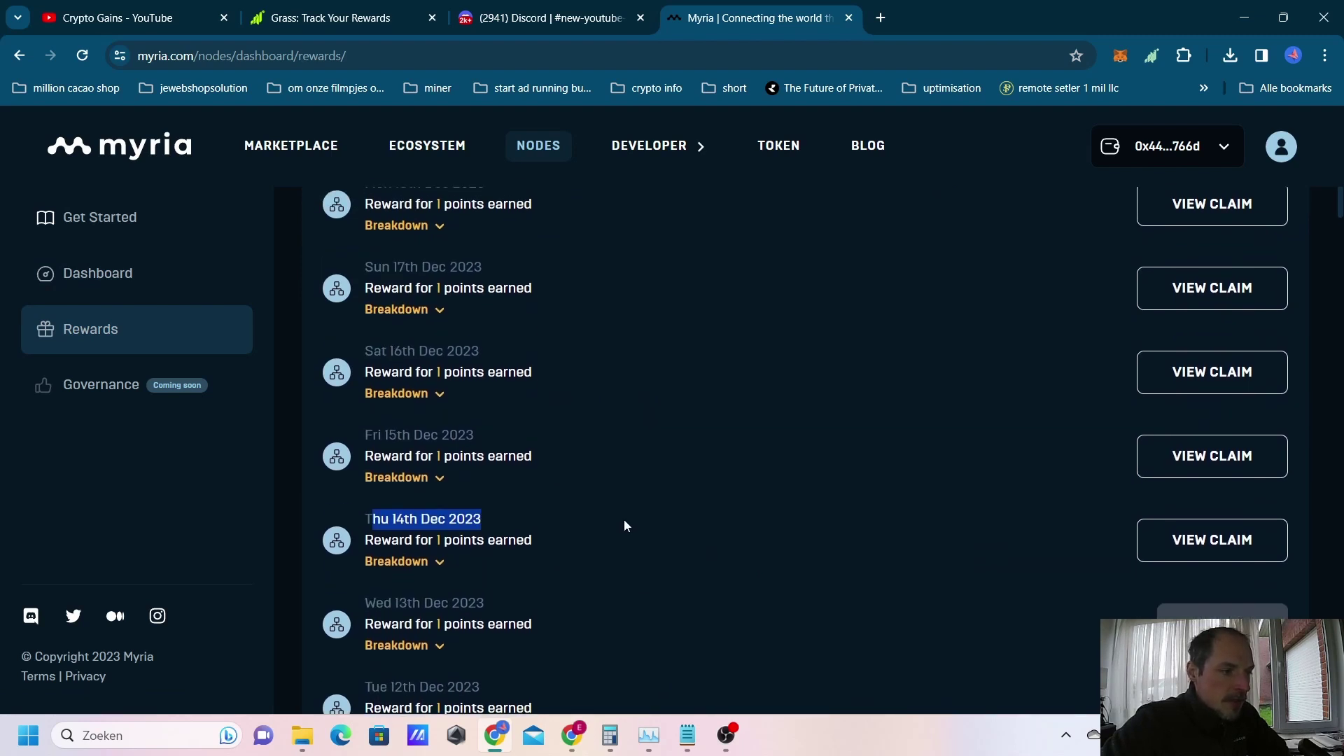
click(526, 525)
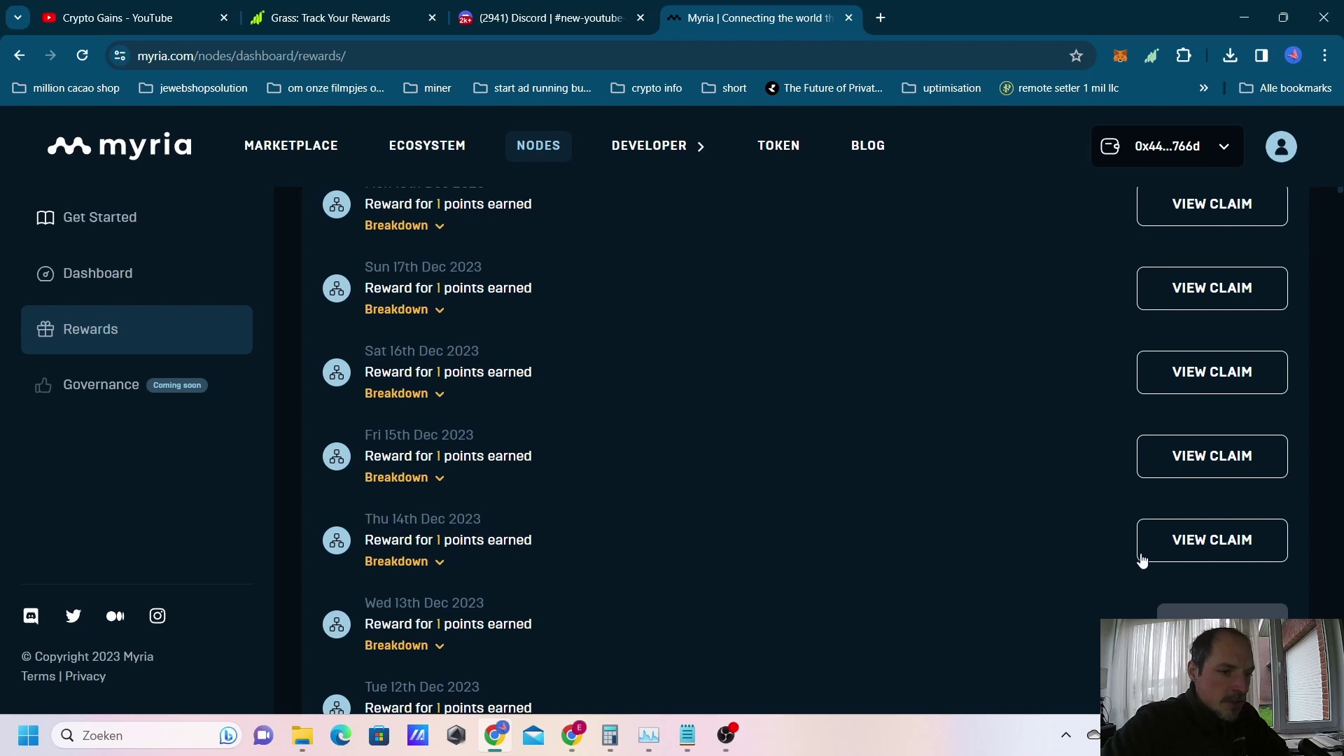
Step: Claim the Thu 14th Dec reward of 1,489.881 MYRIA with 0 early fee
click(1221, 548)
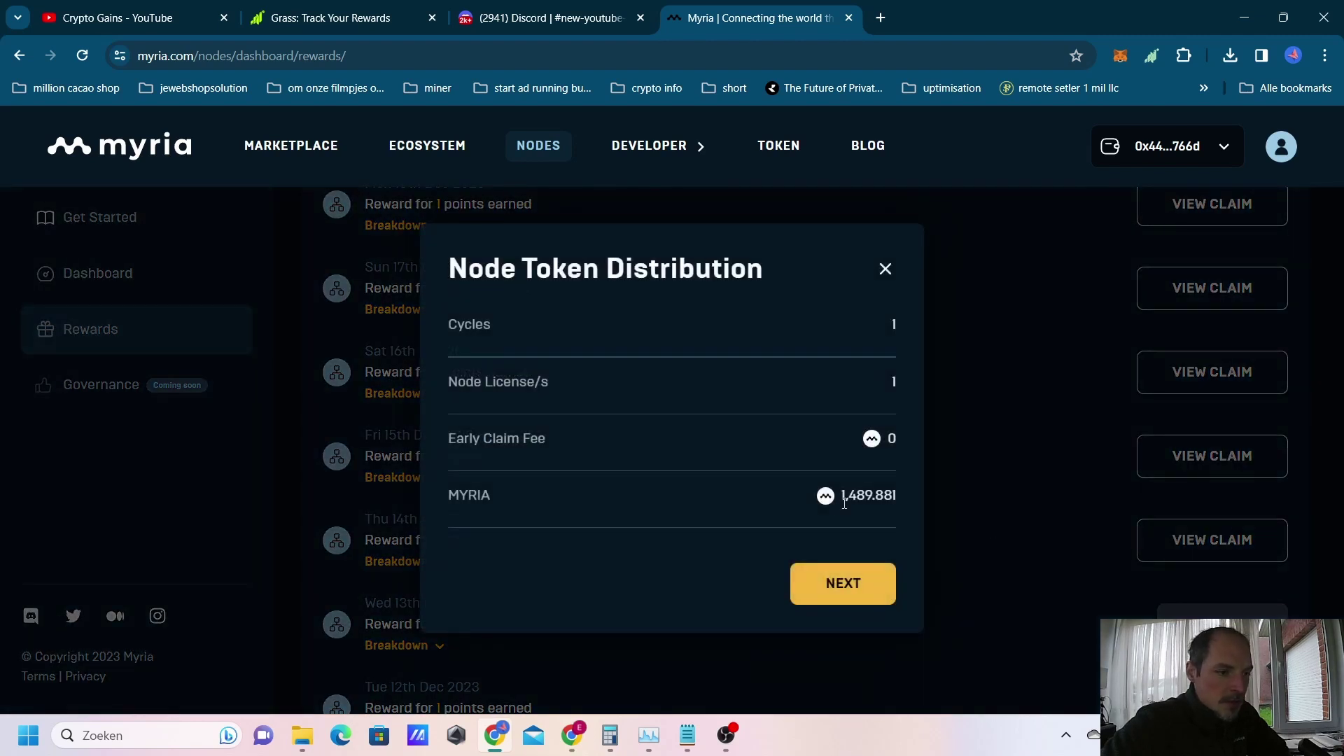
drag(444, 436, 913, 434)
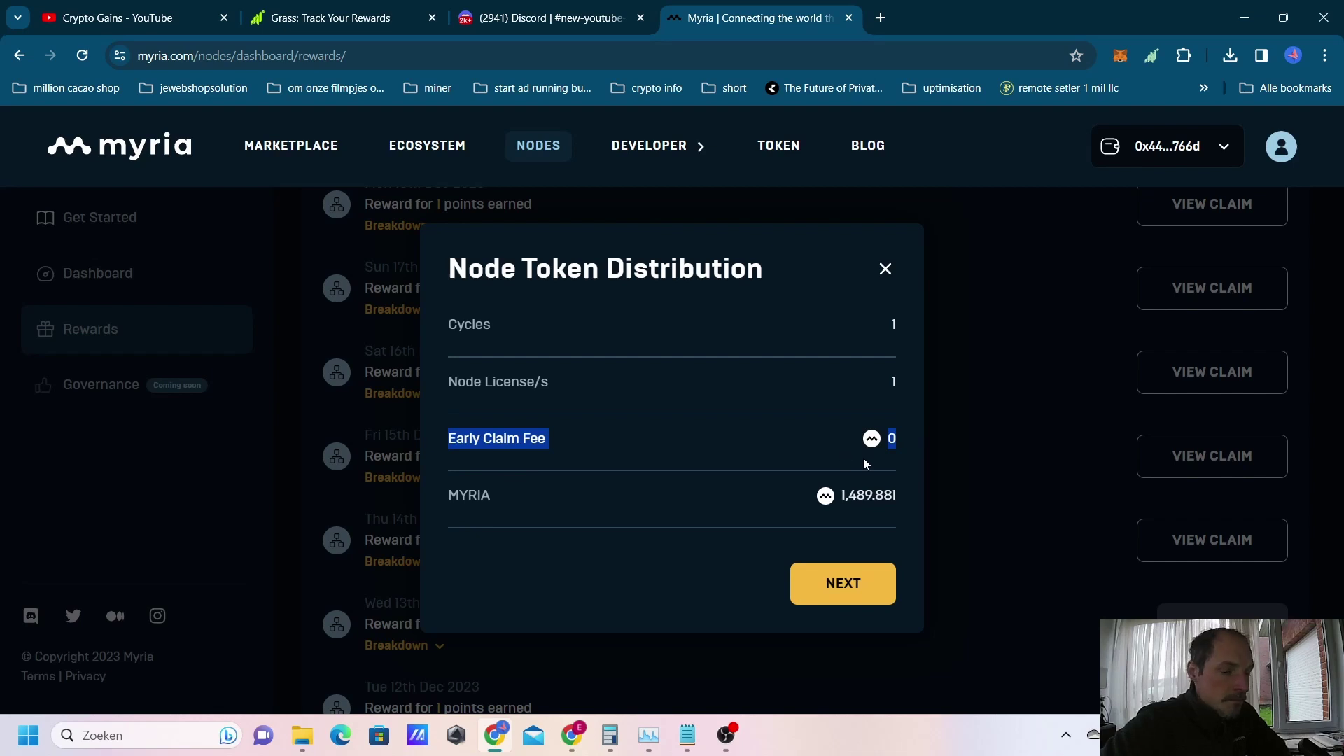
click(795, 592)
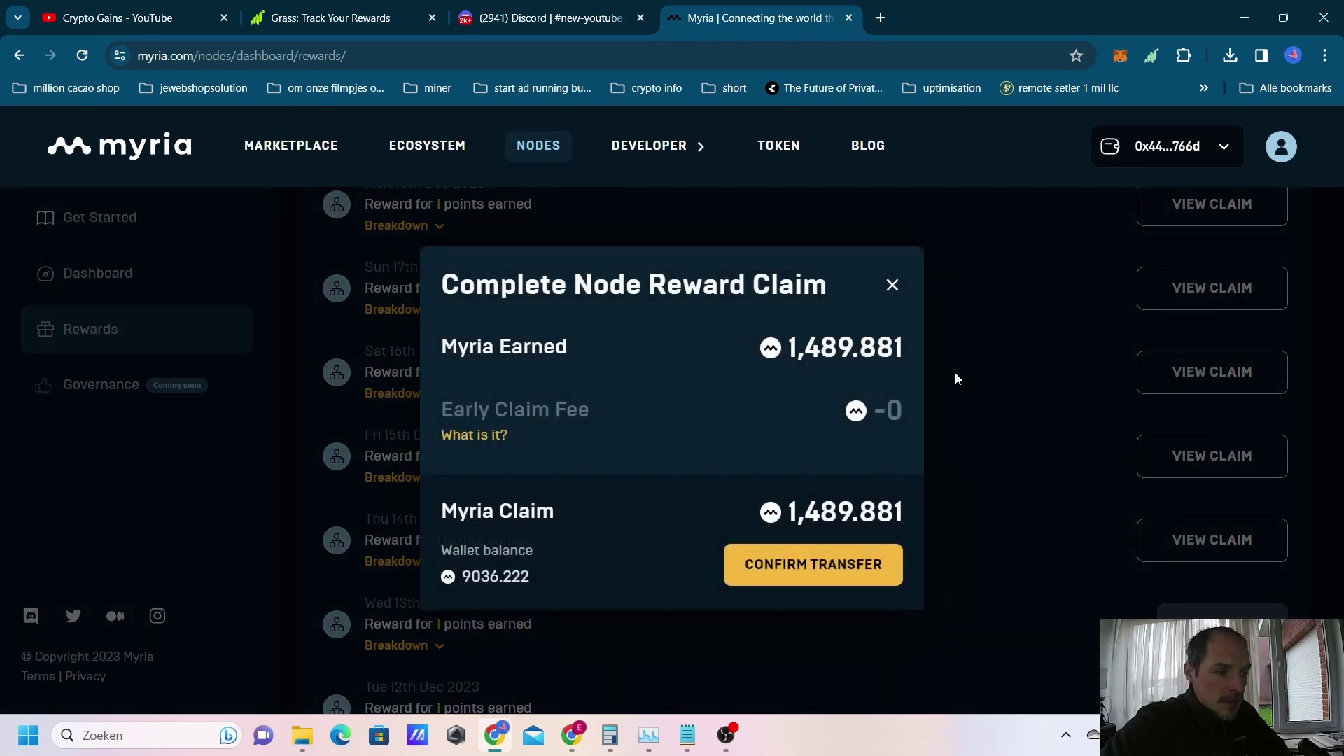
click(830, 569)
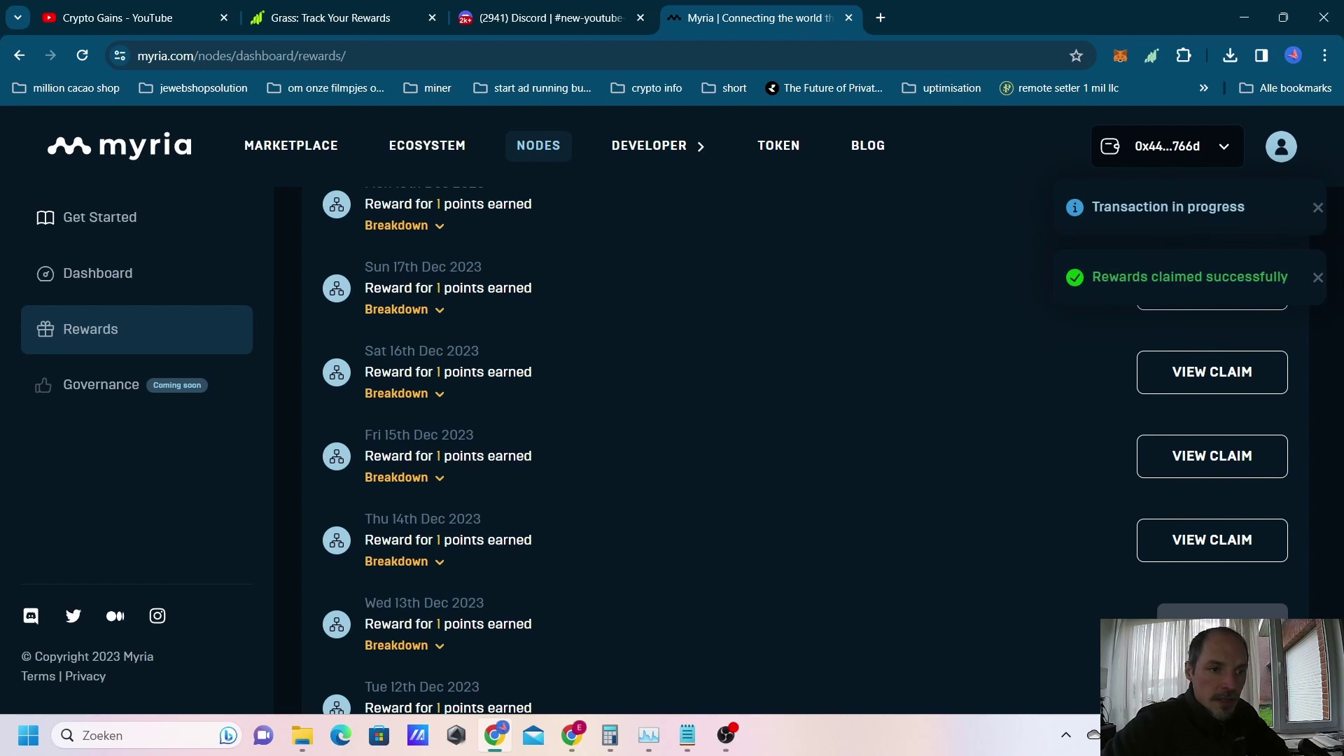
click(1285, 149)
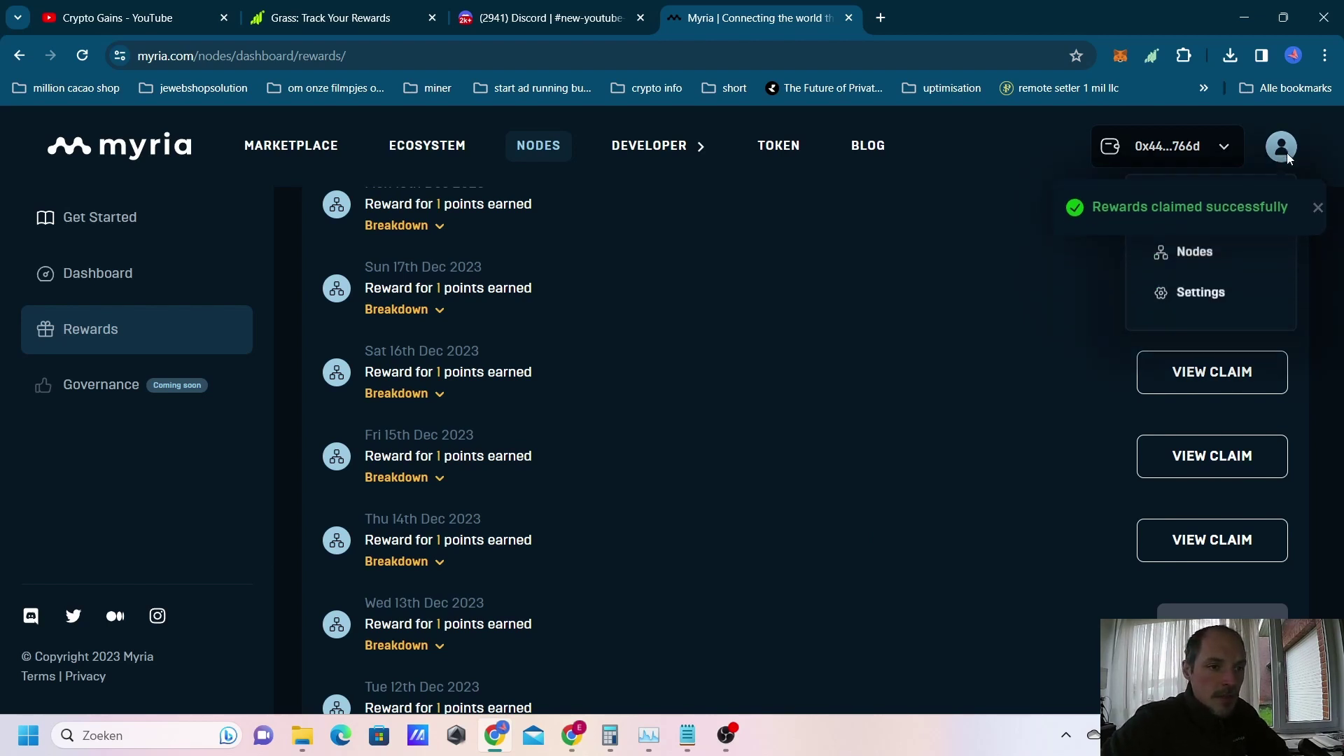
click(1163, 146)
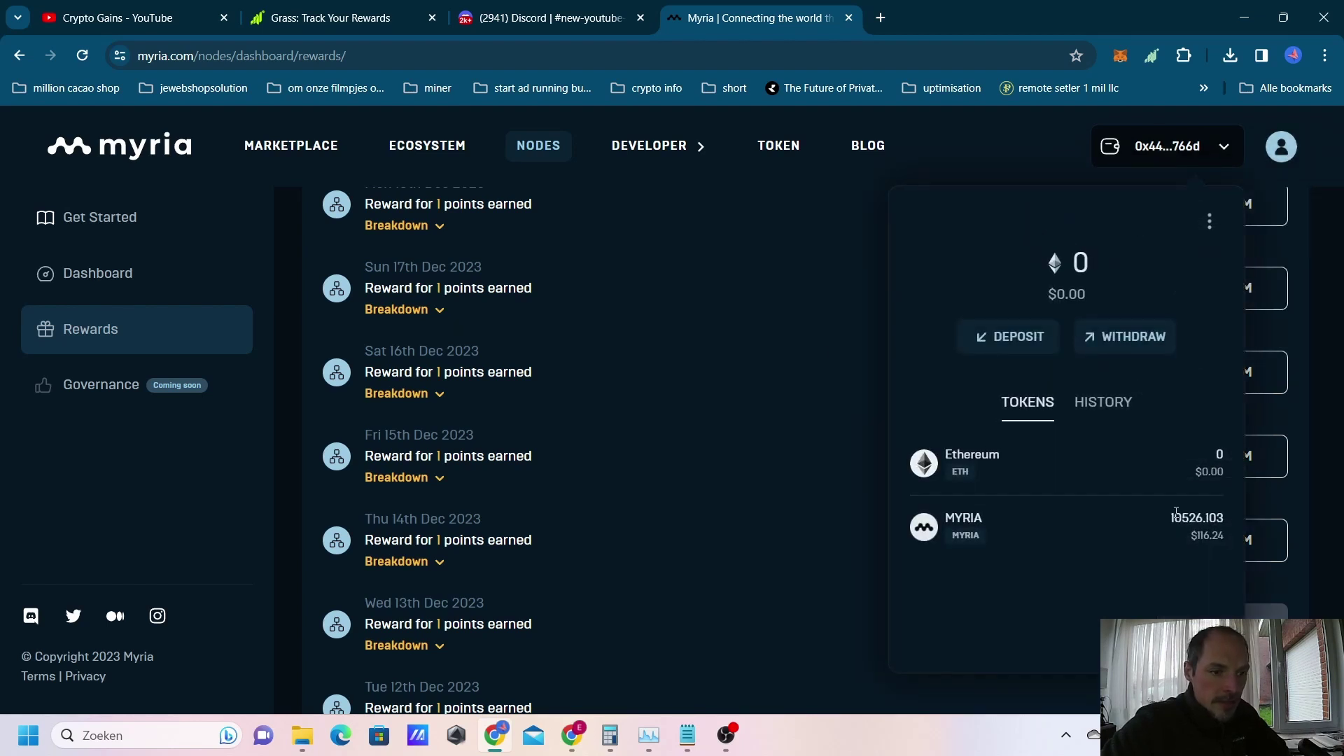
drag(1170, 517, 1209, 519)
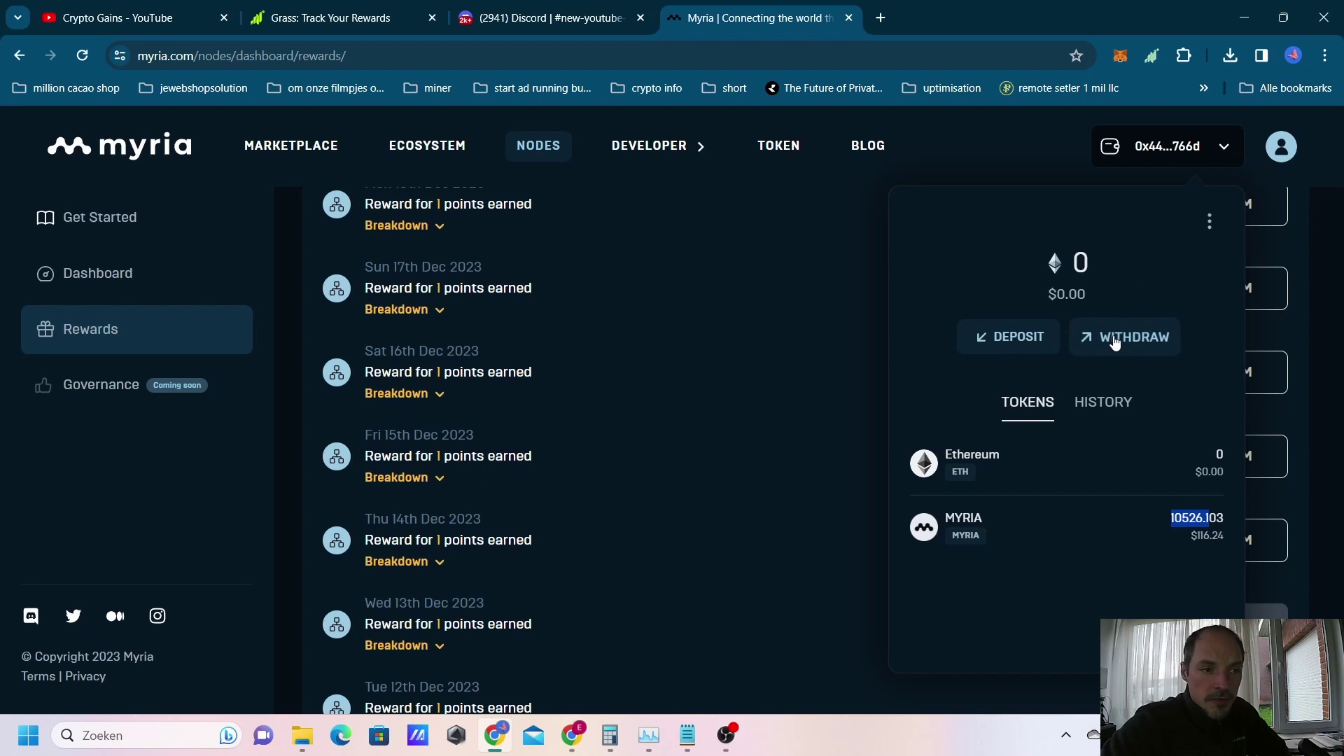
click(802, 401)
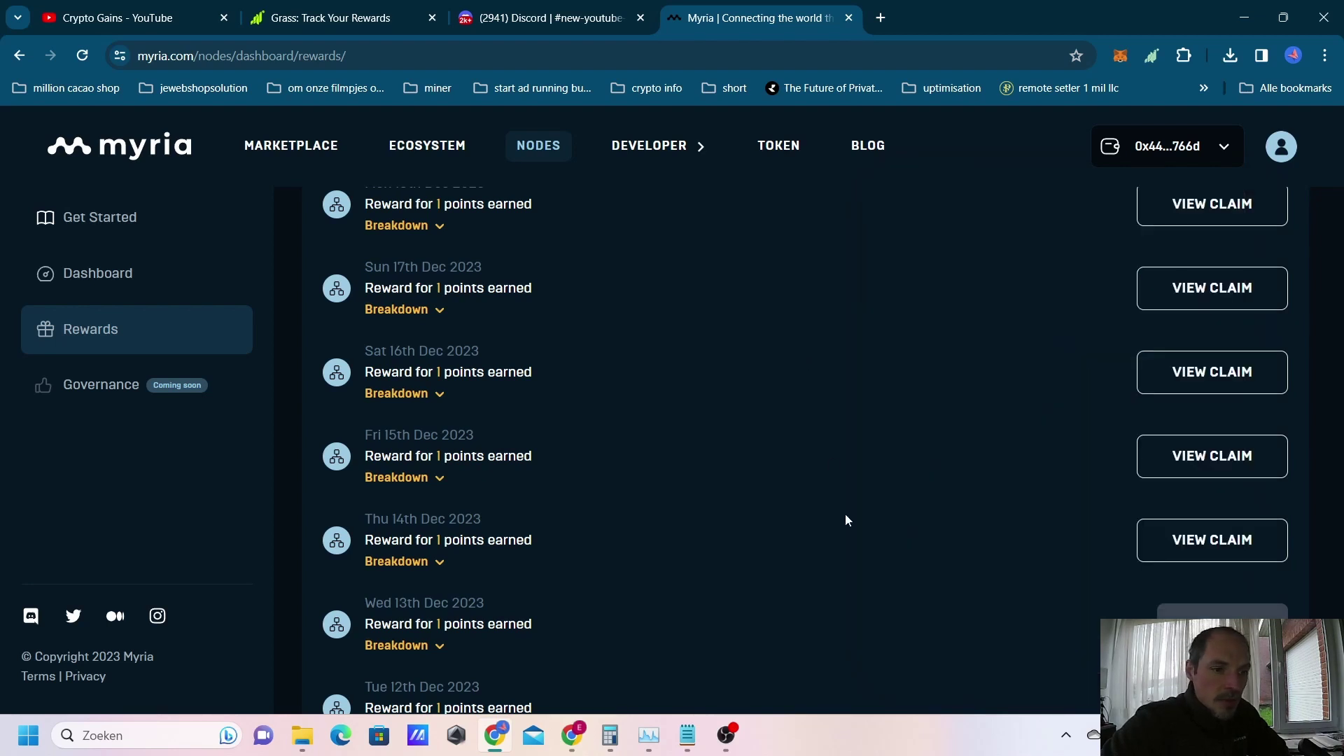
scroll(855, 518, up, 10)
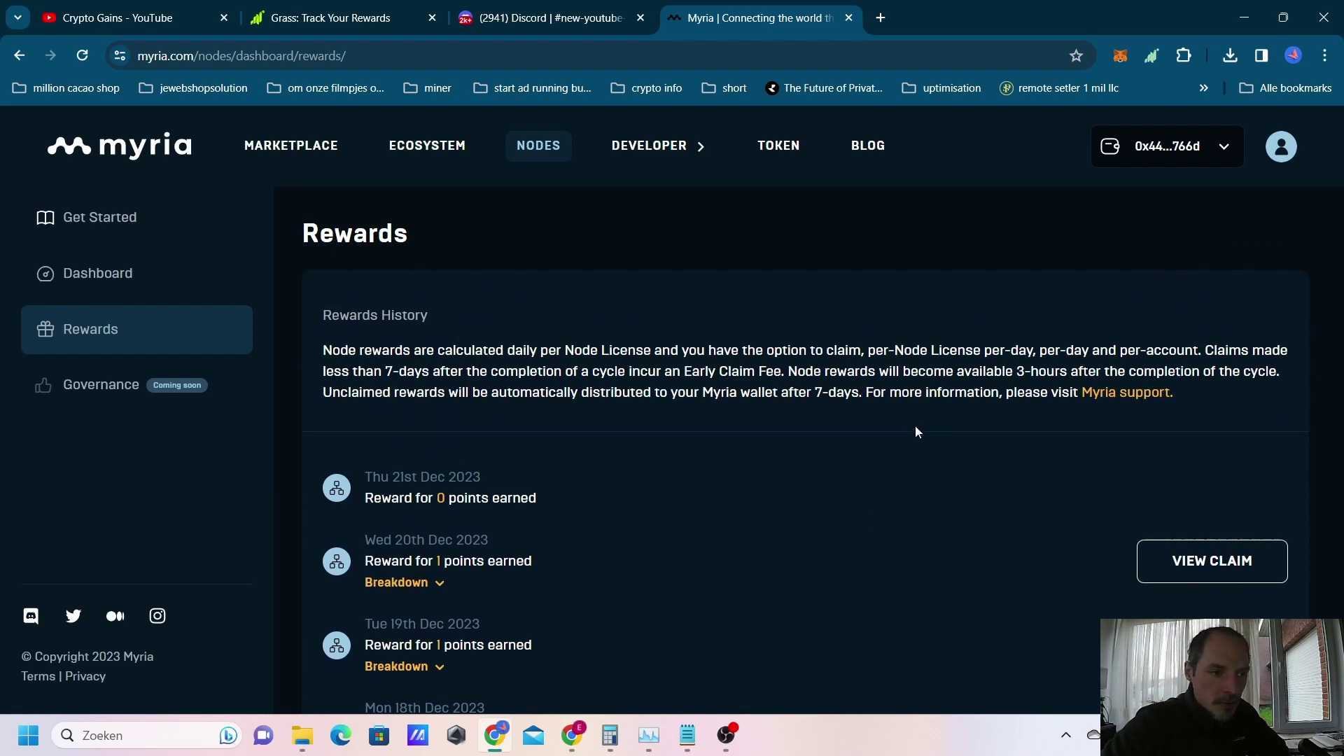
scroll(916, 430, down, 6)
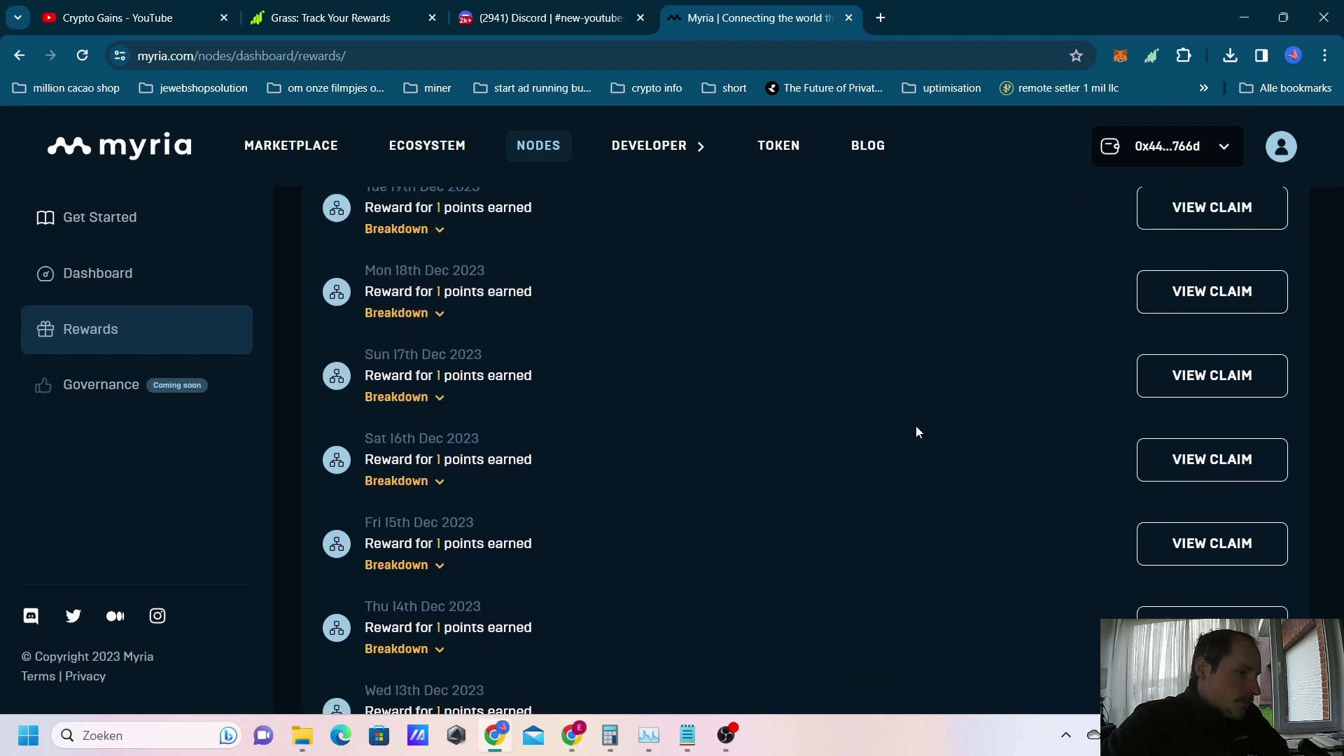
scroll(917, 428, up, 6)
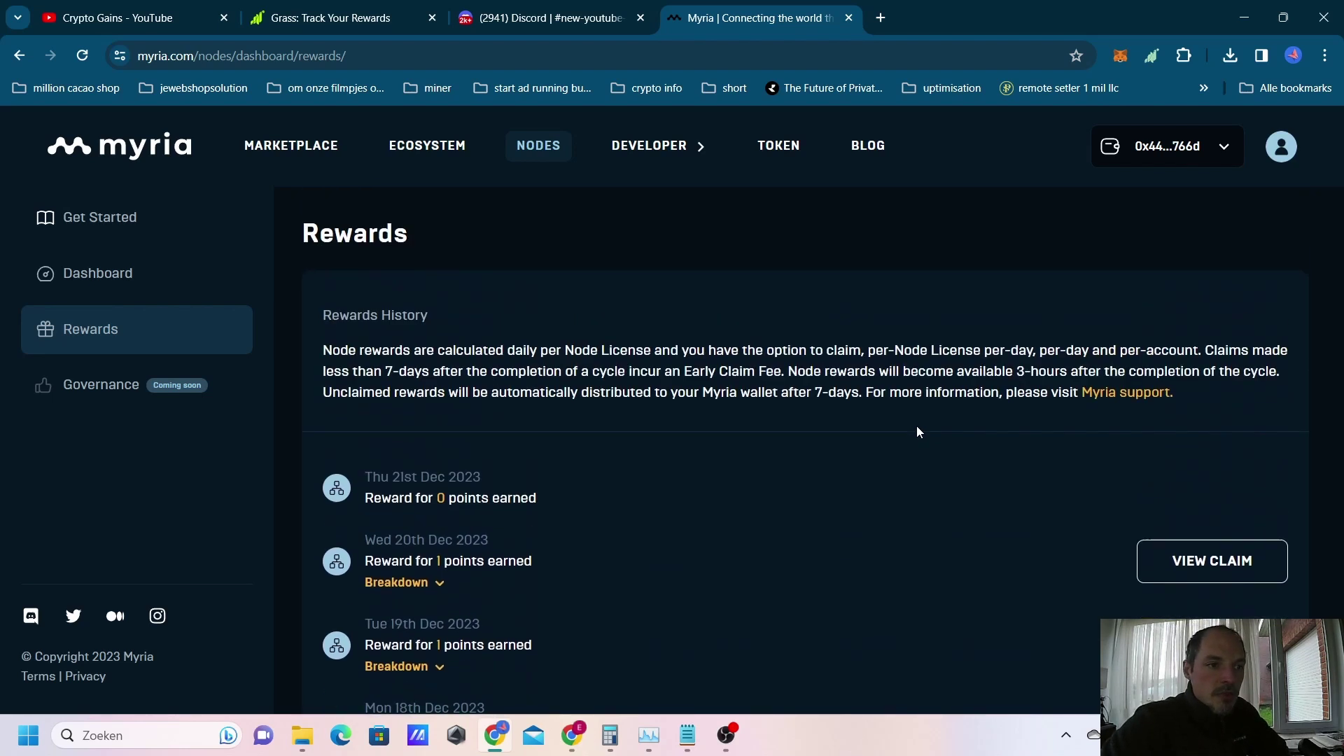
drag(956, 371, 1230, 371)
scroll(816, 504, down, 5)
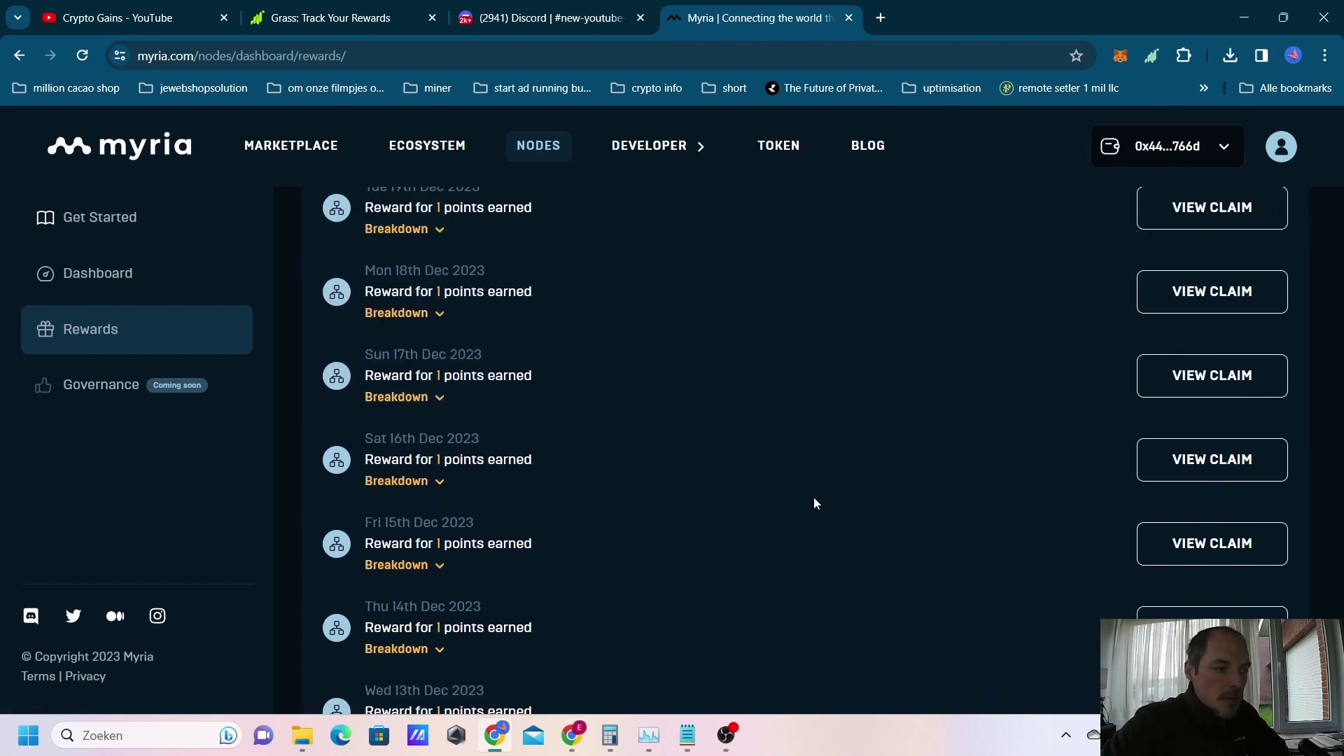
scroll(815, 503, down, 1)
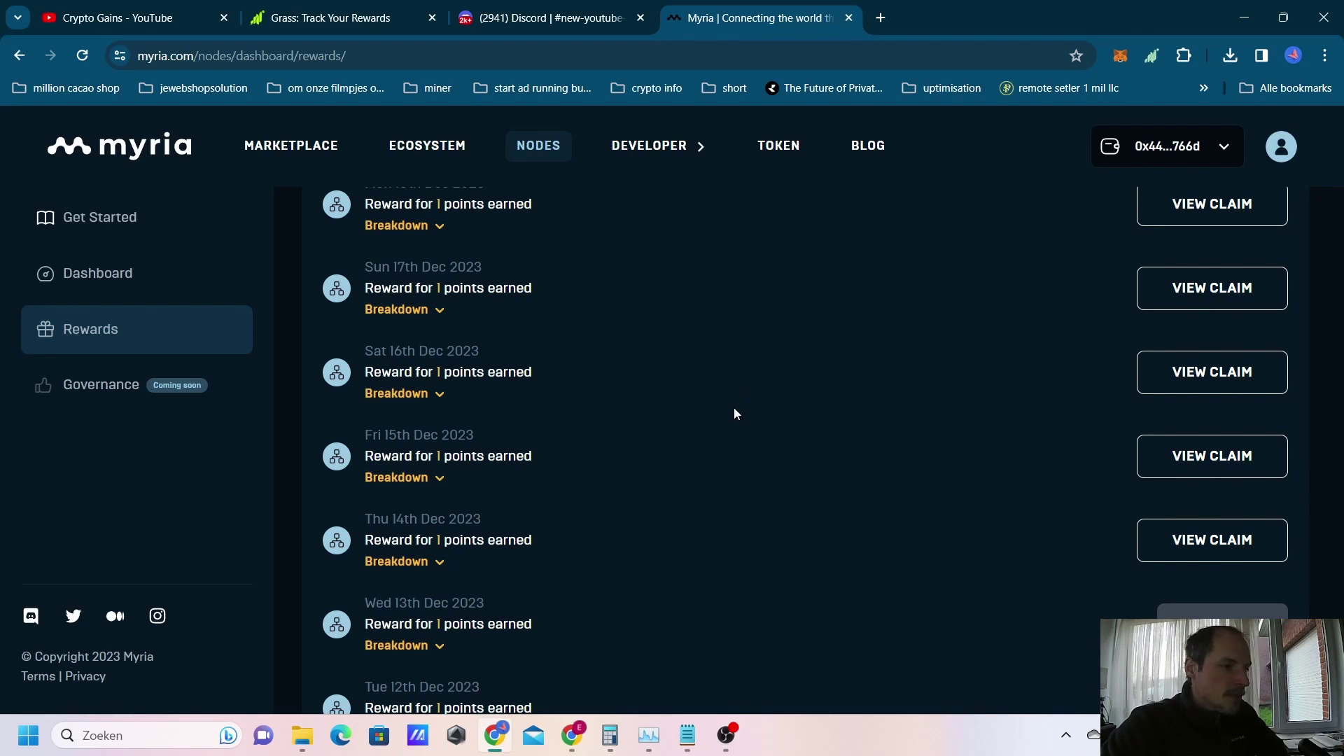
scroll(735, 413, up, 8)
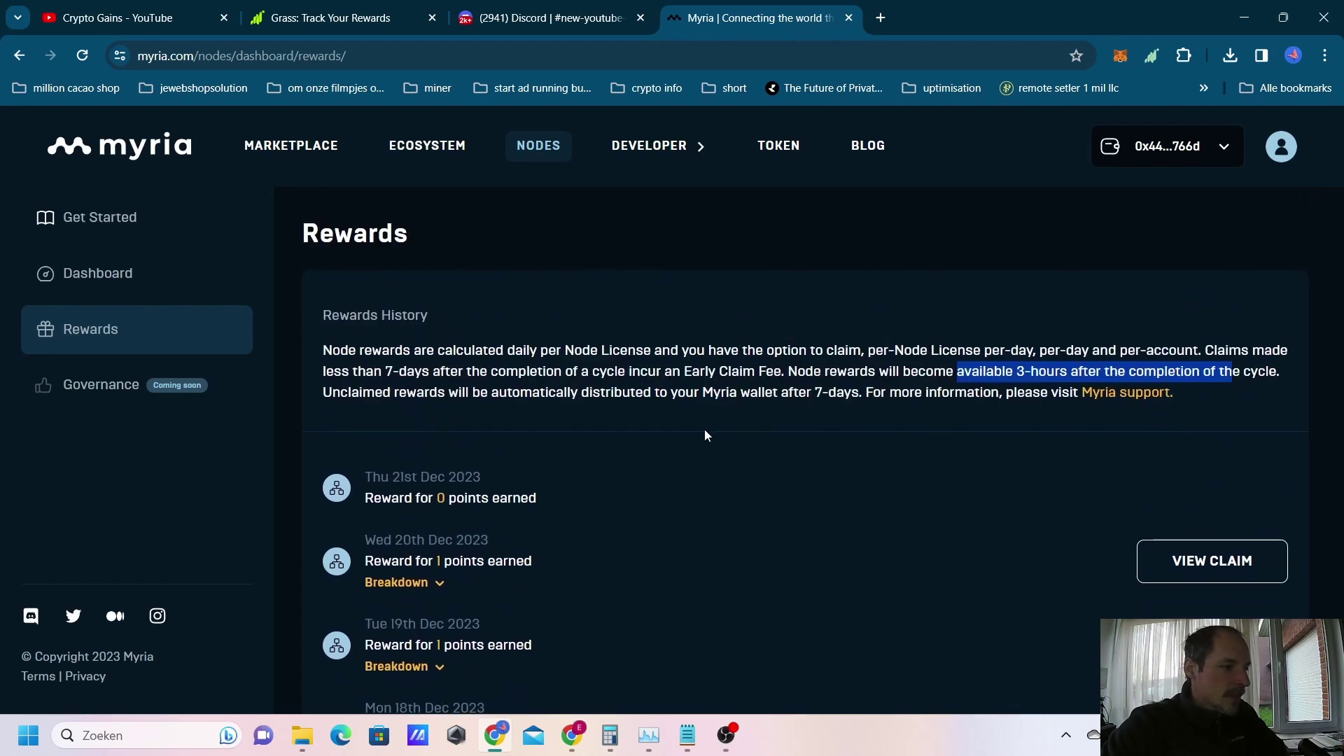
Step: Go to the node Dashboard and reload it
click(81, 272)
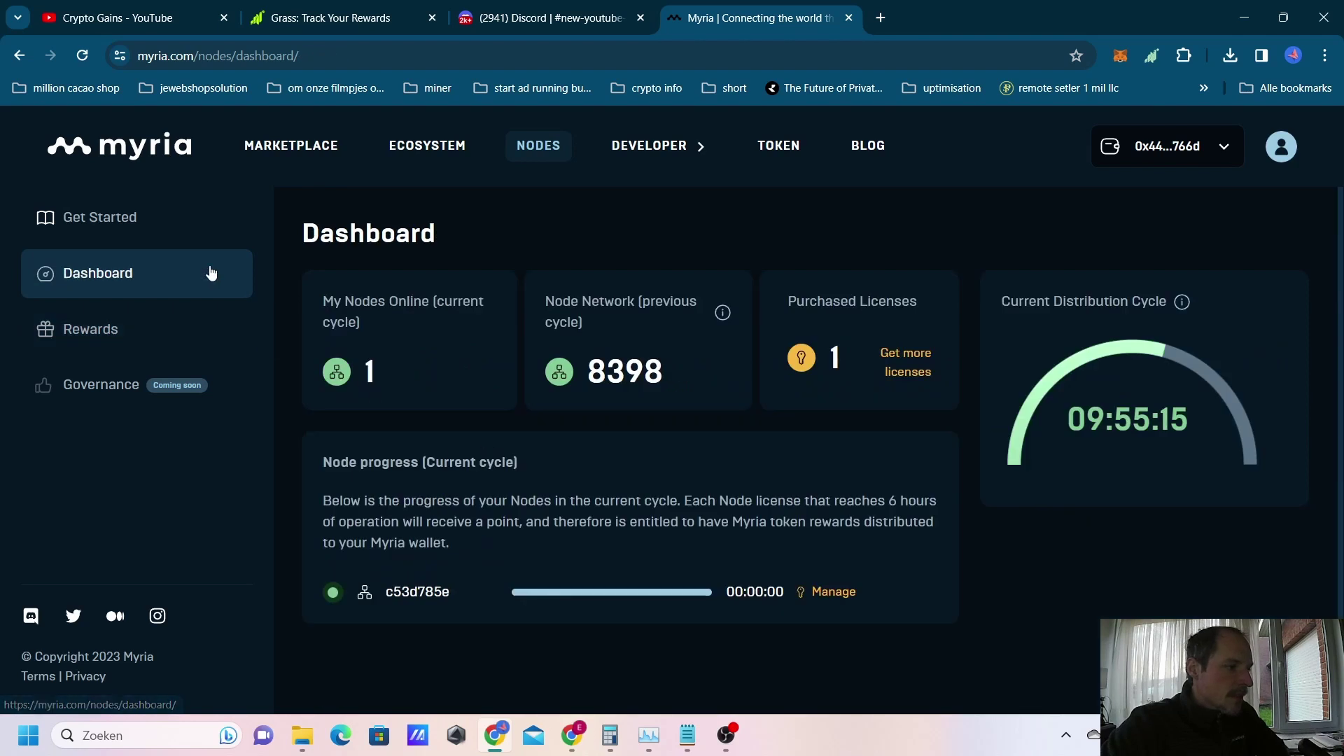
click(128, 224)
click(132, 273)
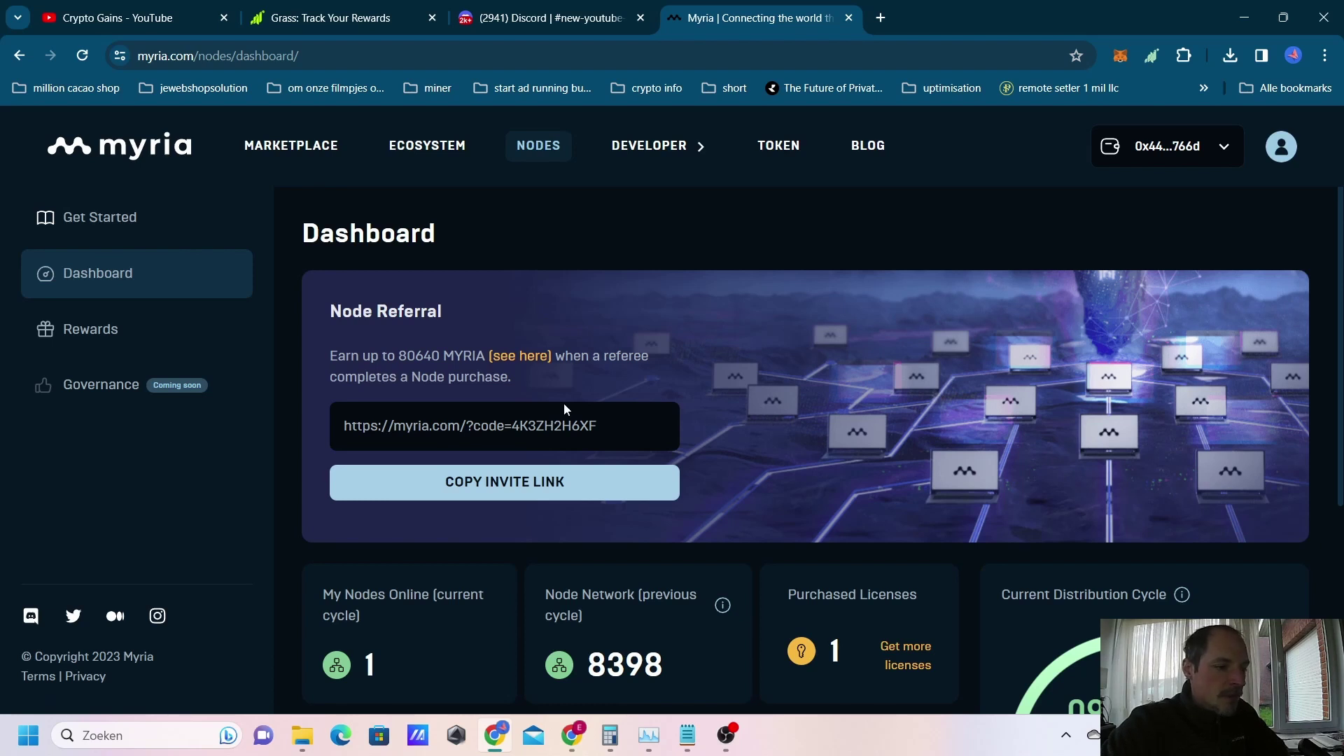
Step: Review the Node Referral invite link and its 80640 MYRIA per-node referral reward
drag(612, 418, 342, 426)
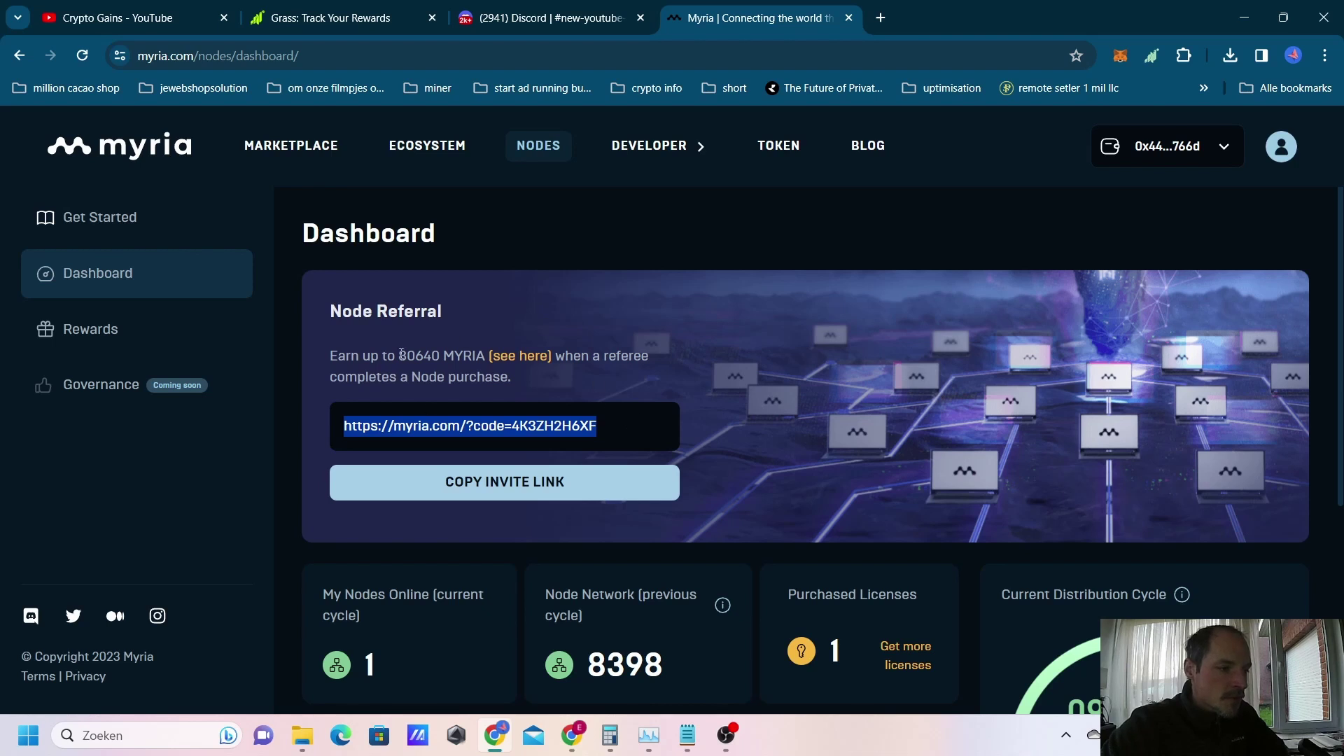
drag(398, 355, 442, 360)
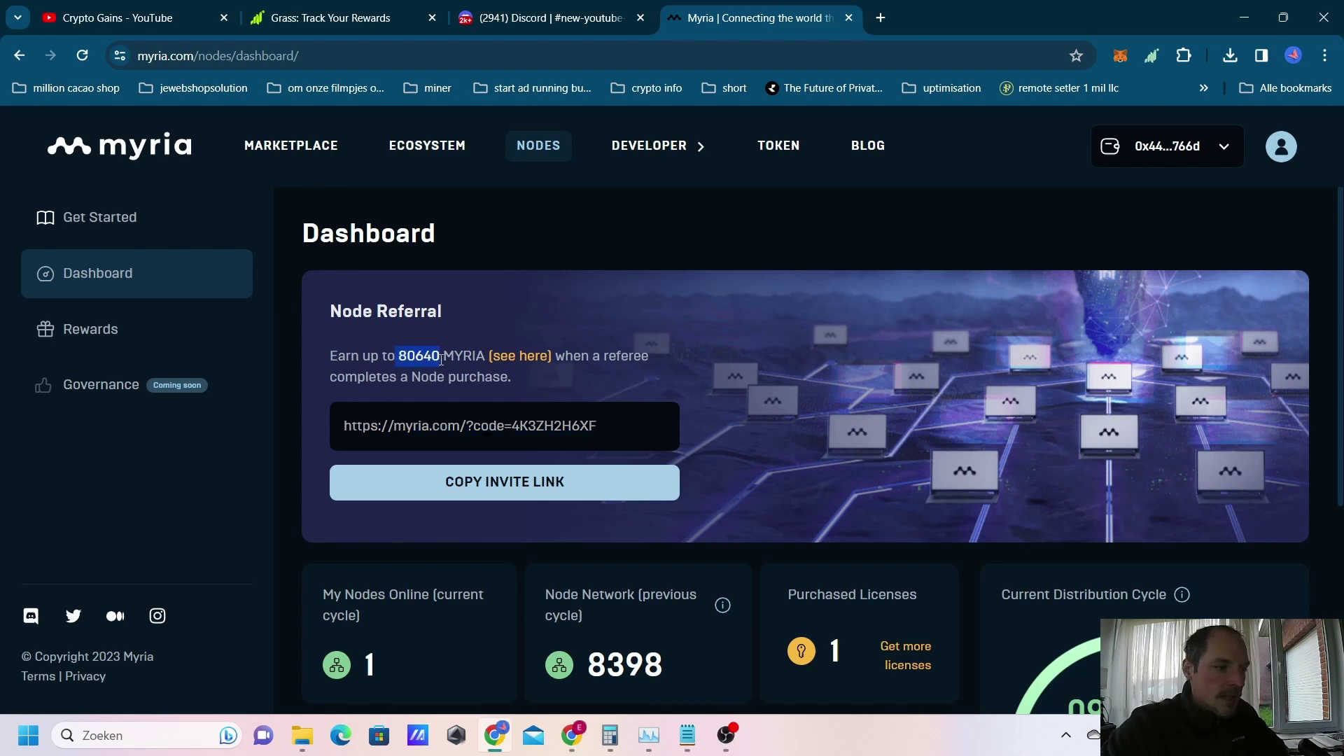
click(1067, 454)
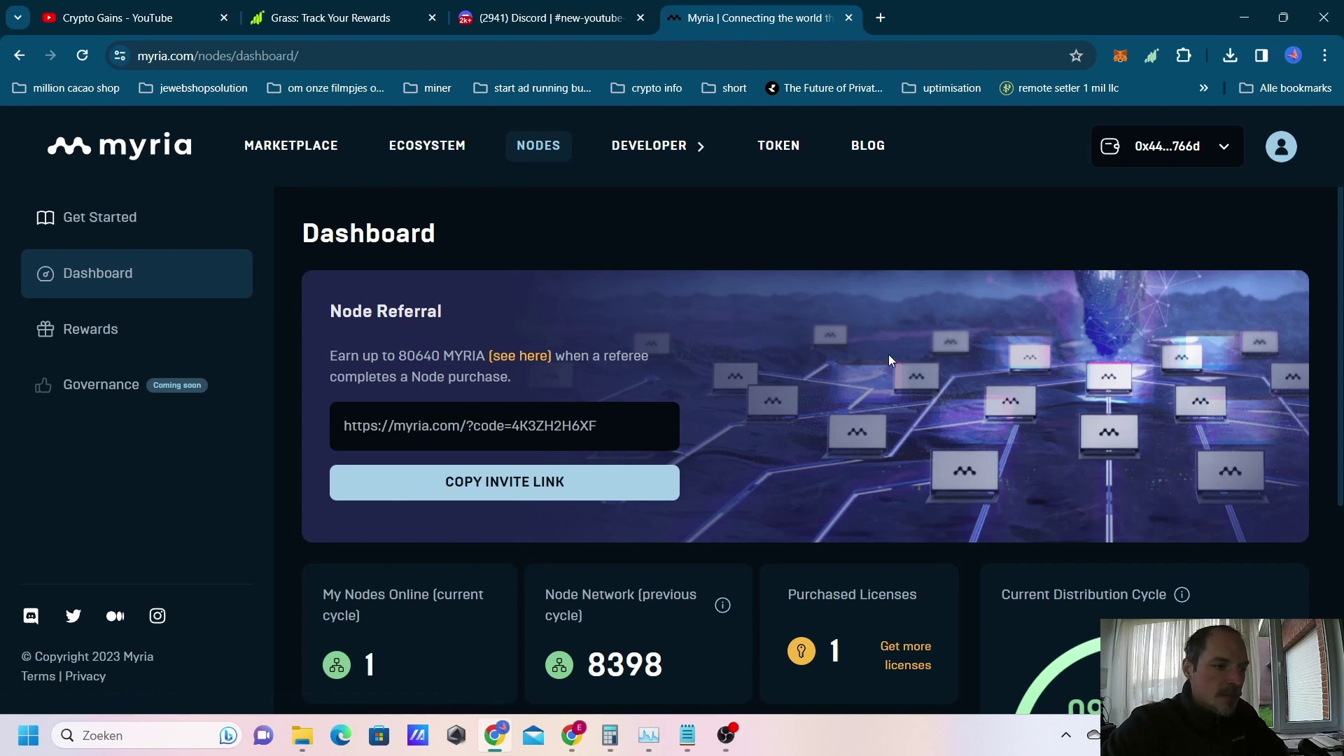
scroll(889, 355, down, 4)
scroll(889, 354, up, 4)
scroll(889, 354, down, 4)
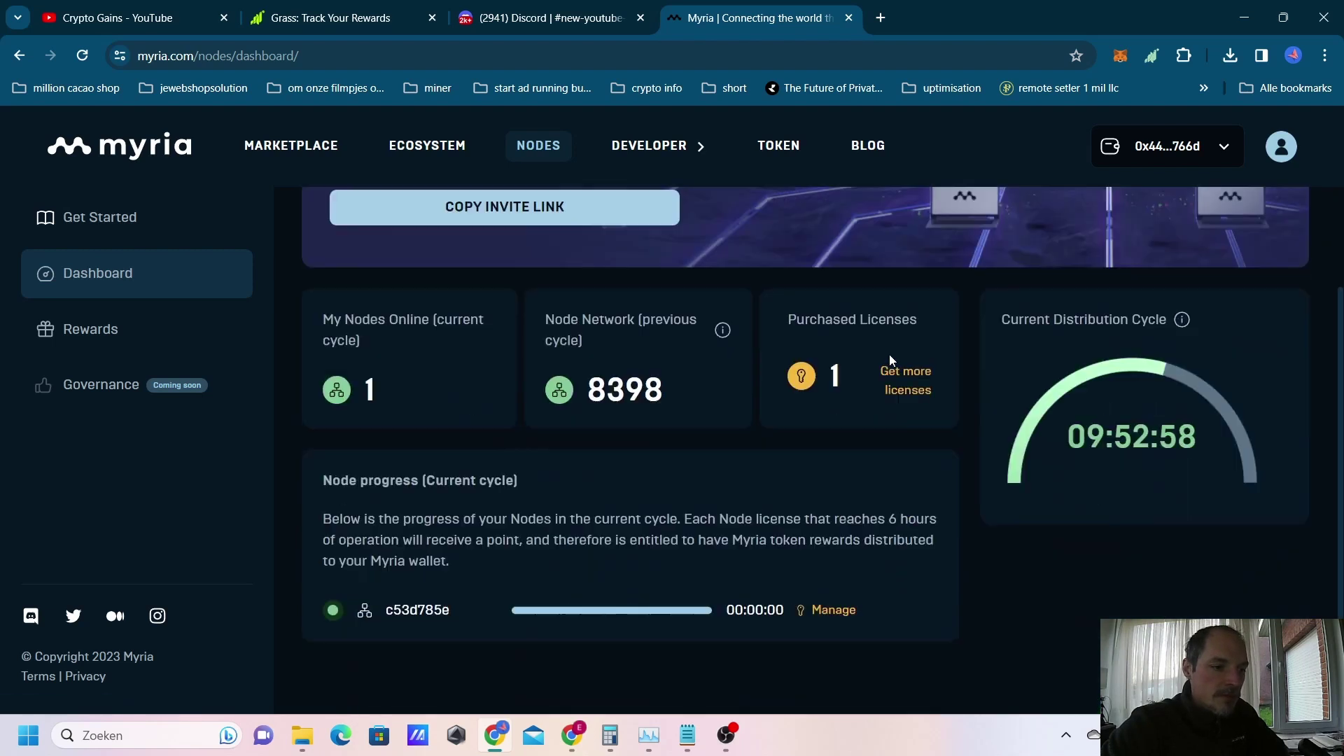
scroll(889, 354, up, 4)
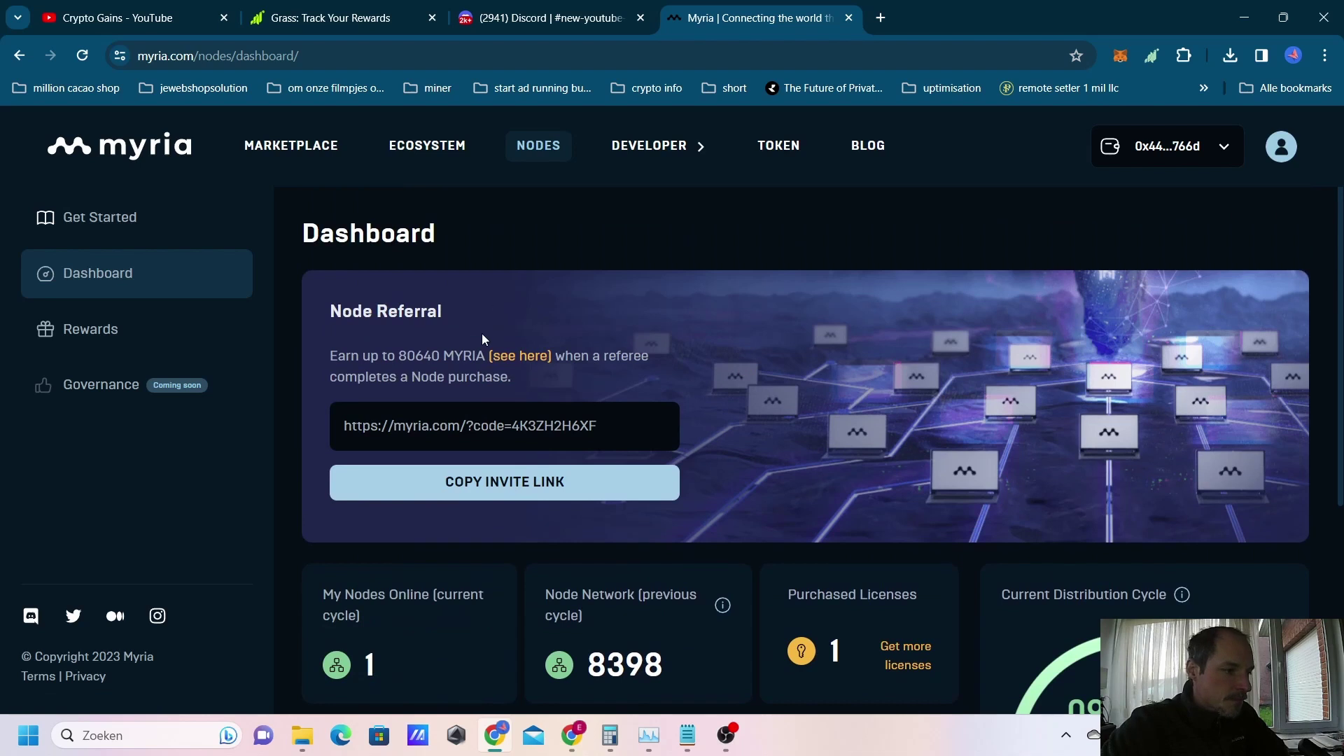
scroll(809, 422, down, 2)
scroll(809, 422, up, 2)
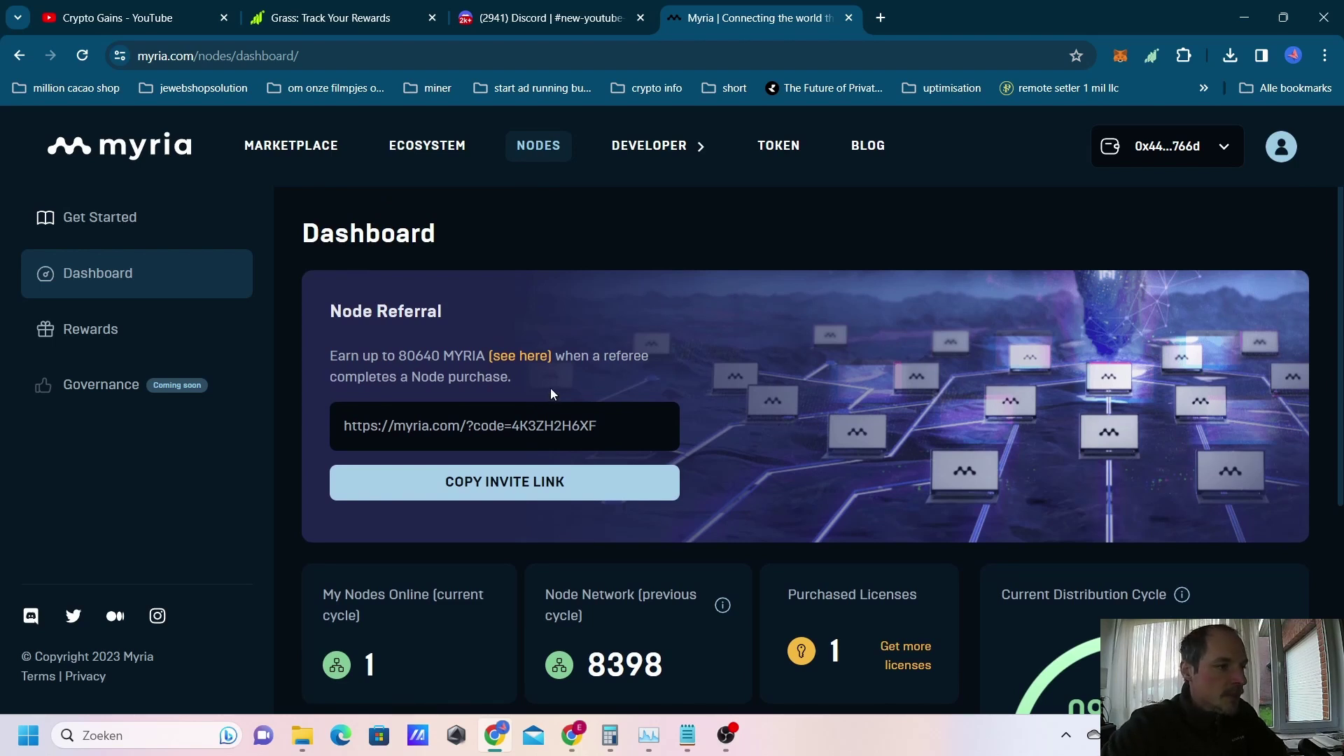
drag(399, 357, 439, 358)
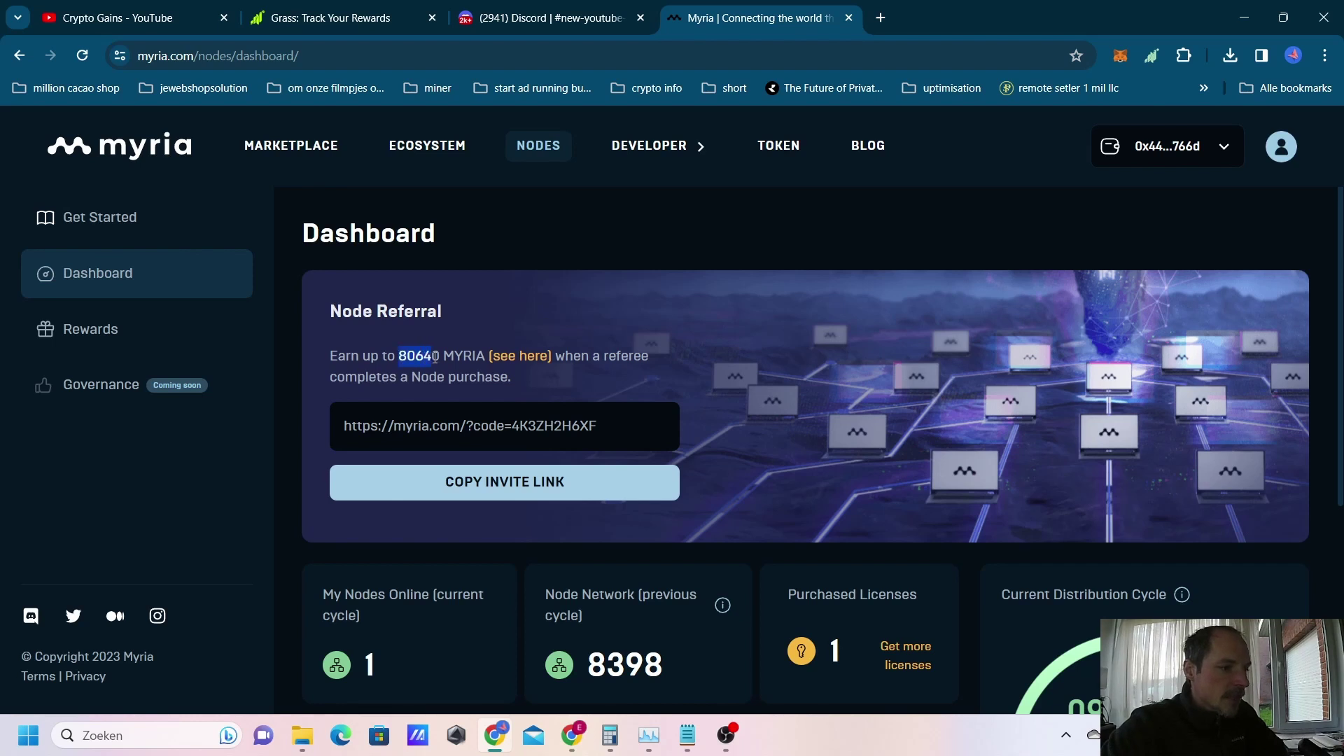